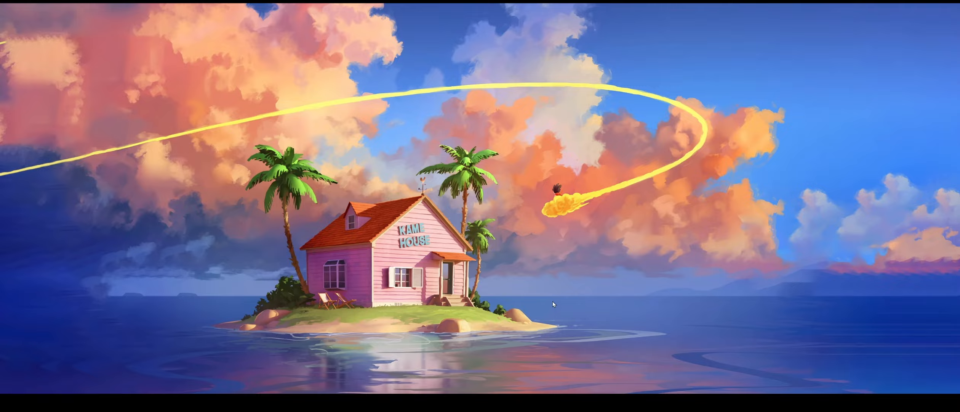
- Open Firefox and search the web for 'qemu download'
{"action": "mouse_move", "coordinate": [616, 390]}
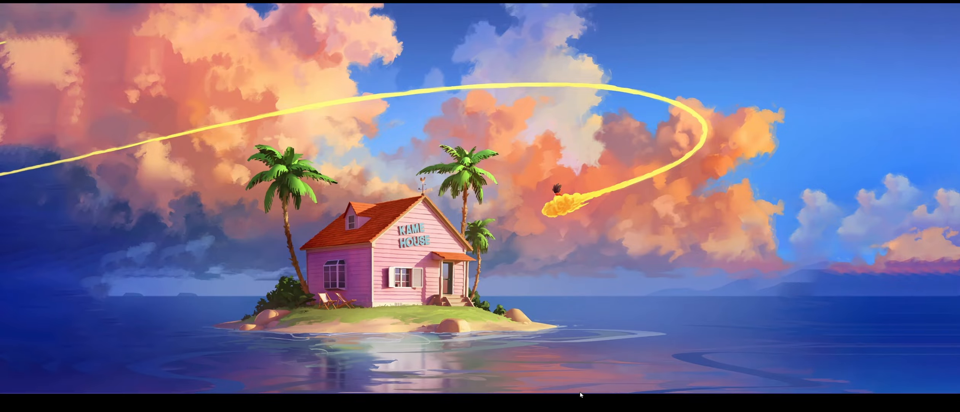
{"action": "mouse_move", "coordinate": [498, 385]}
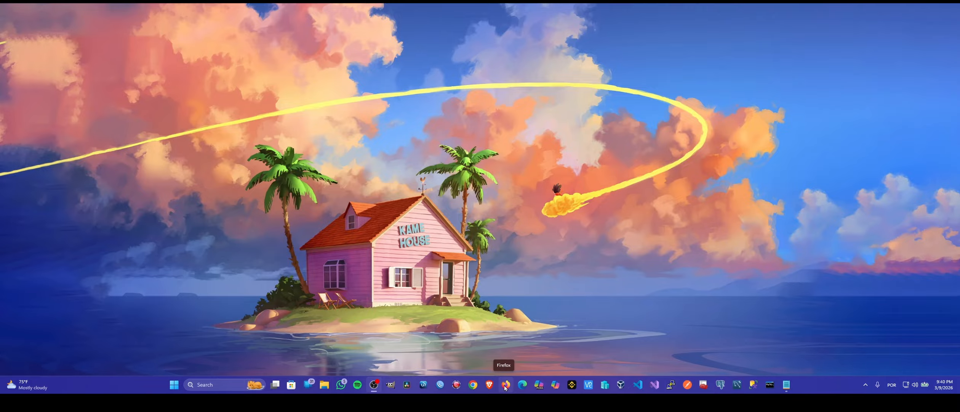
{"action": "left_click", "coordinate": [505, 385]}
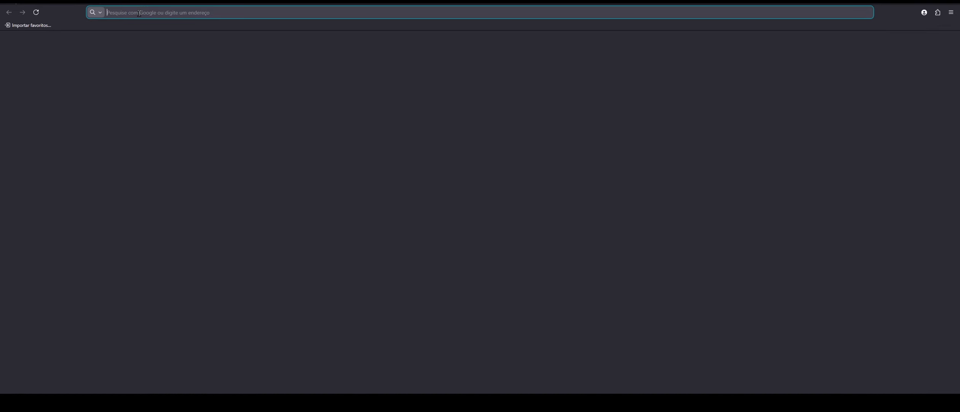
{"action": "left_click", "coordinate": [139, 13]}
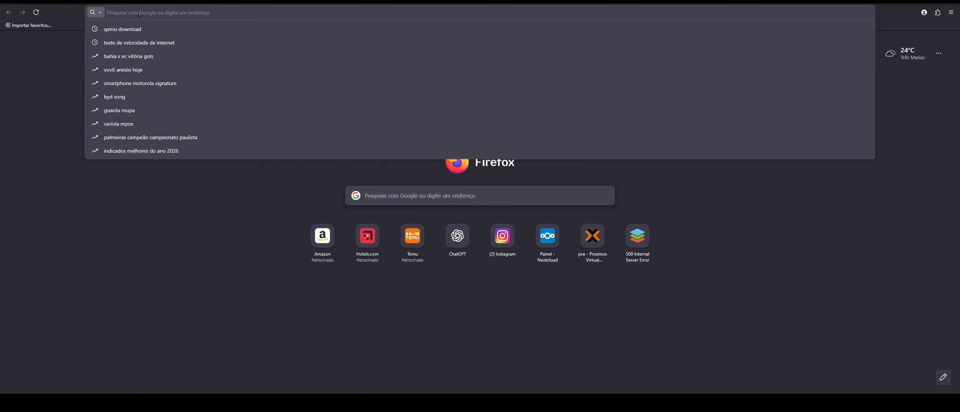
{"action": "type", "text": "qemu"}
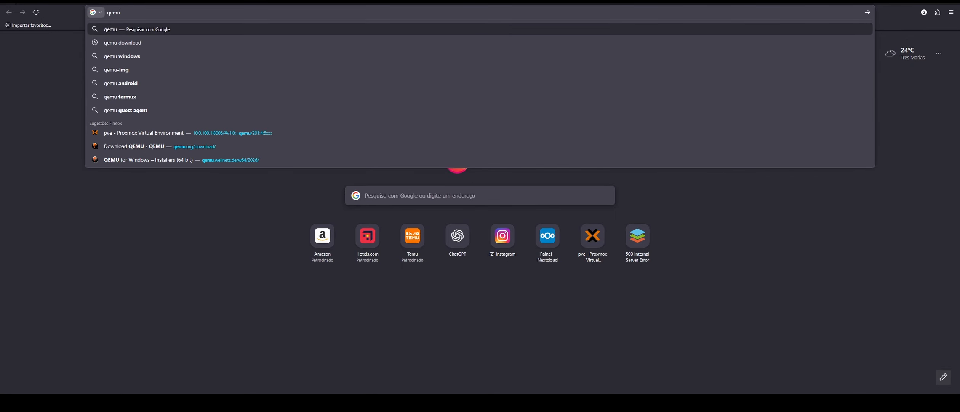
{"action": "key", "text": "Down"}
{"action": "key", "text": "Return"}
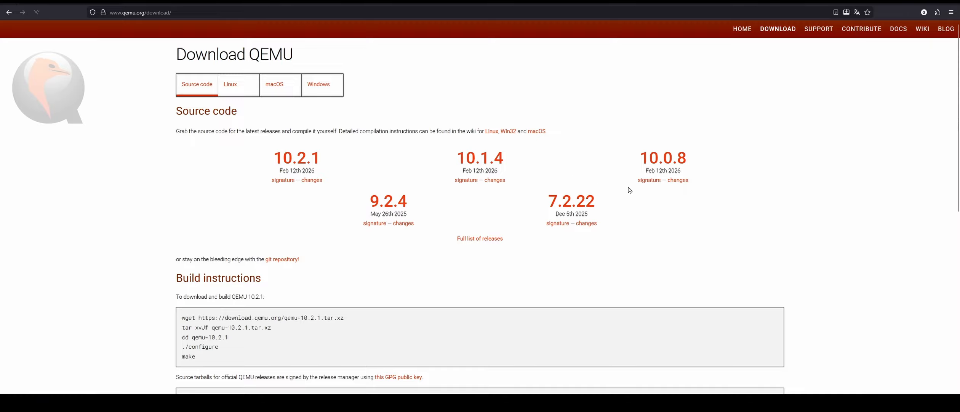
- Go from qemu.org's download page to the 2026 folder of 64-bit Windows installers
{"action": "left_click", "coordinate": [848, 100]}
{"action": "left_click", "coordinate": [786, 32]}
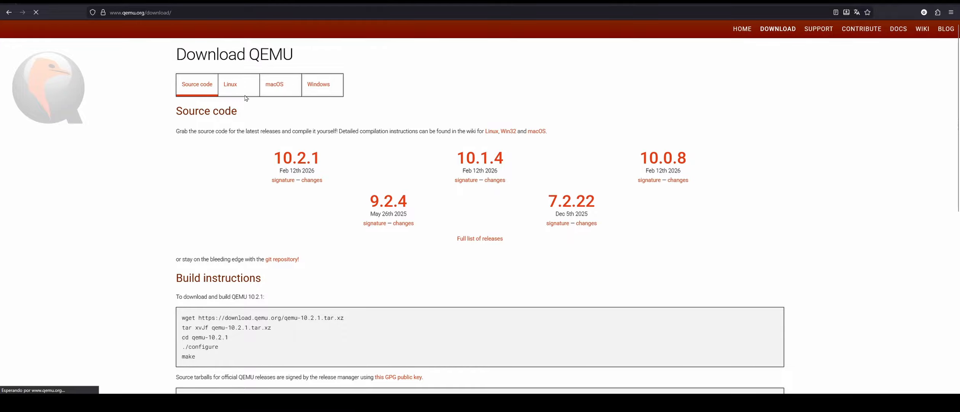
{"action": "left_click", "coordinate": [324, 88]}
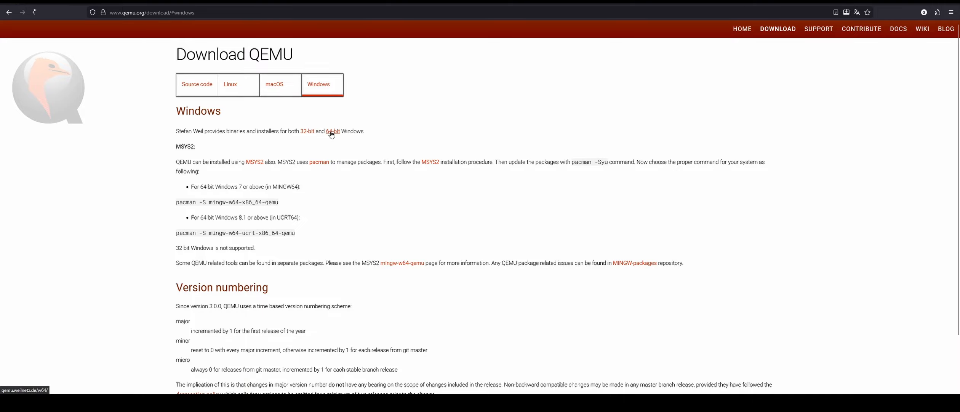
{"action": "left_click", "coordinate": [332, 133]}
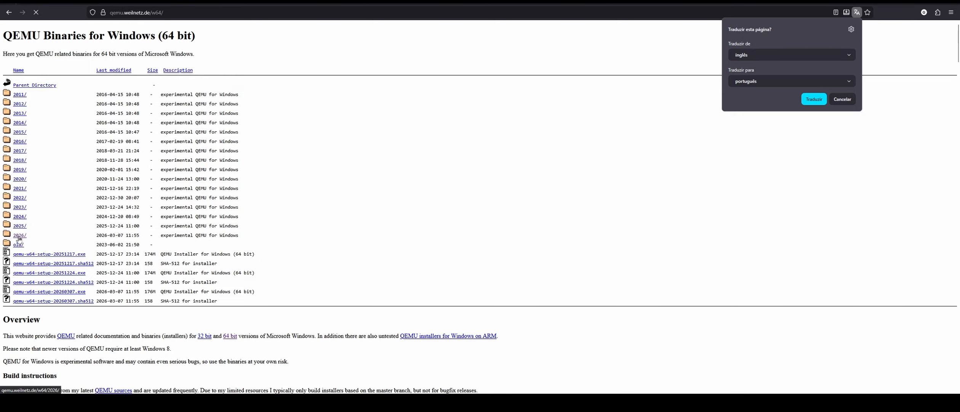
{"action": "left_click", "coordinate": [19, 235]}
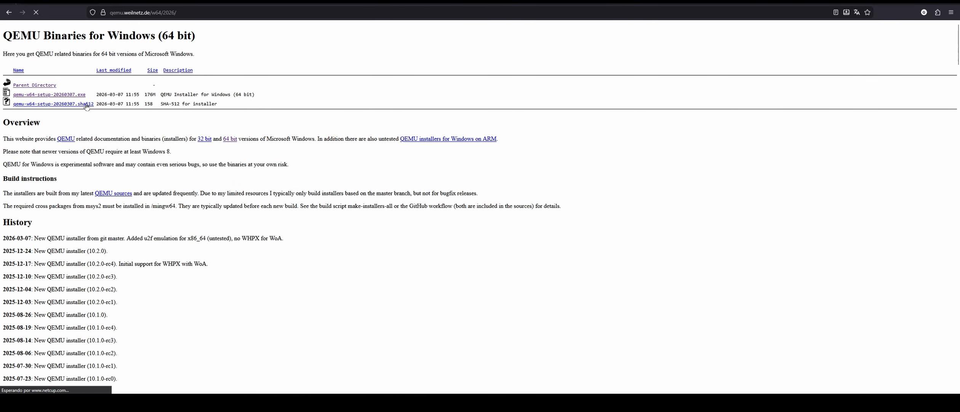
- Start downloading qemu-w64-setup-20260307.exe, cancel it, and close Firefox
{"action": "left_click", "coordinate": [66, 95]}
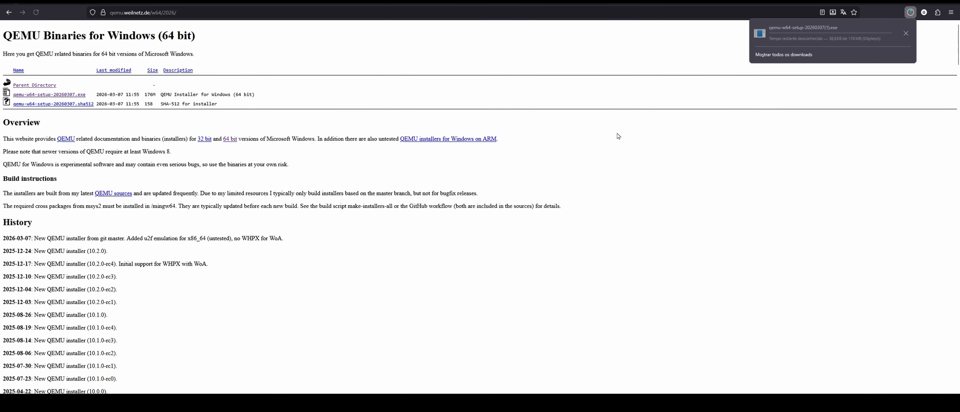
{"action": "left_click", "coordinate": [906, 33]}
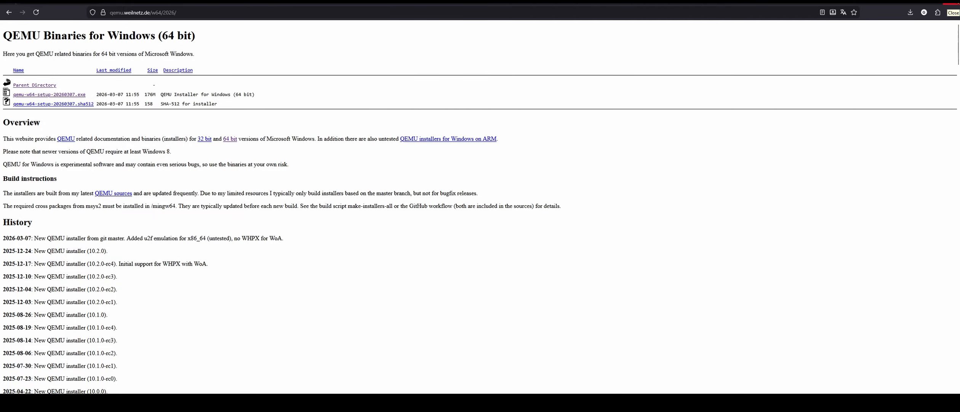
{"action": "left_click", "coordinate": [952, 6]}
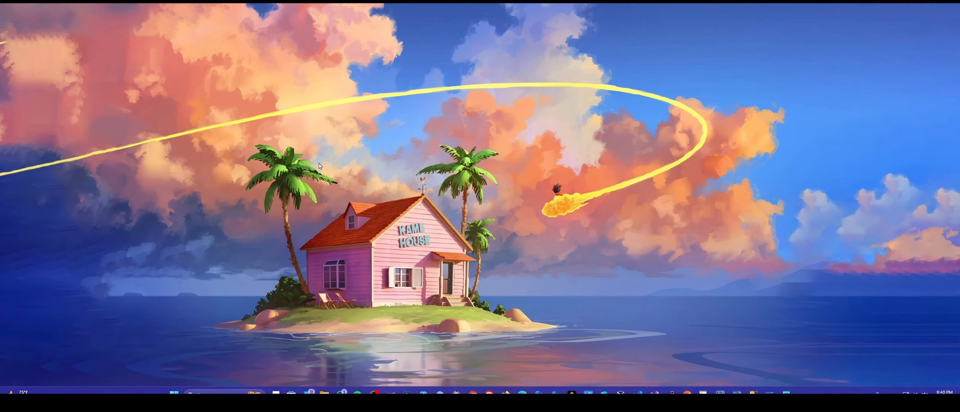
- Run qemu-w64-setup-20260307.exe from Downloads with English as the installer language
{"action": "key", "text": "super+e"}
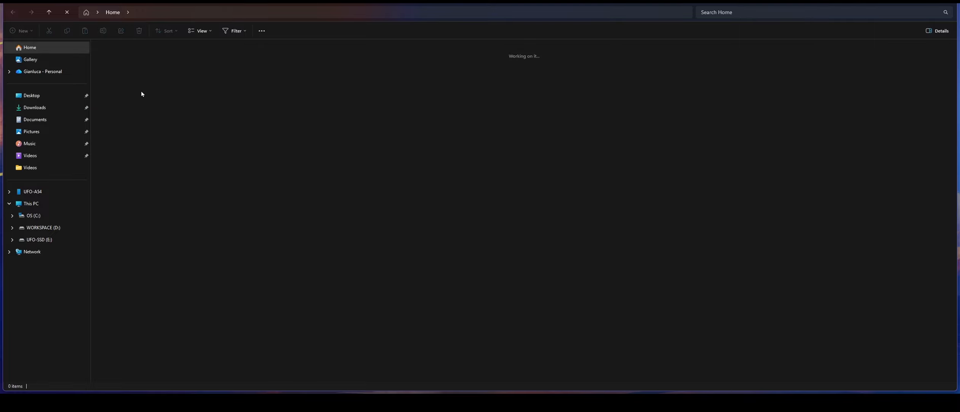
{"action": "left_click", "coordinate": [34, 107]}
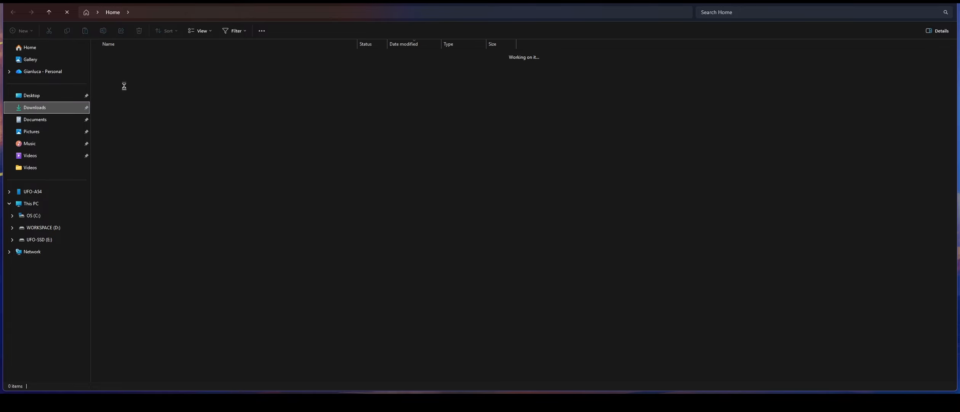
{"action": "left_click", "coordinate": [120, 69]}
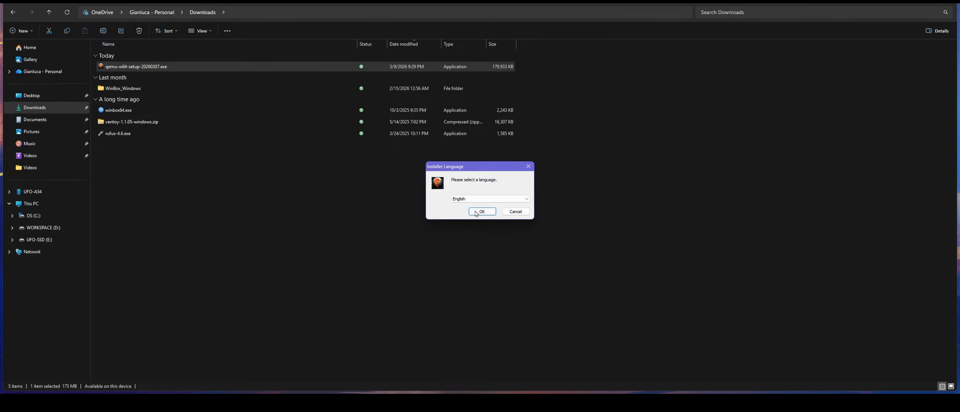
{"action": "left_click", "coordinate": [482, 212]}
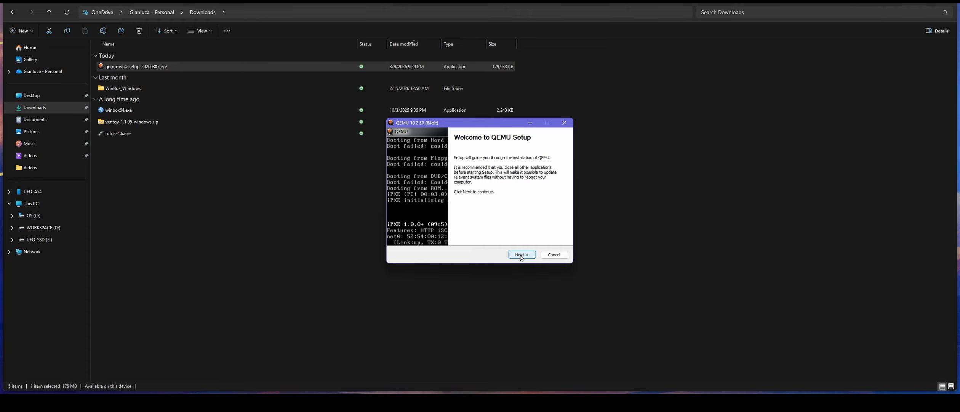
- Go past the welcome, licence and components pages to the install location, then cancel setup
{"action": "left_click", "coordinate": [522, 255]}
{"action": "left_click", "coordinate": [522, 254]}
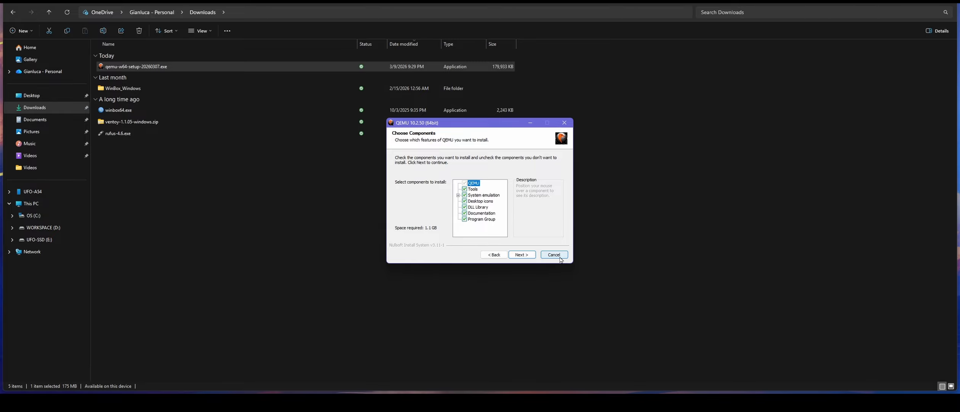
{"action": "left_click", "coordinate": [530, 257]}
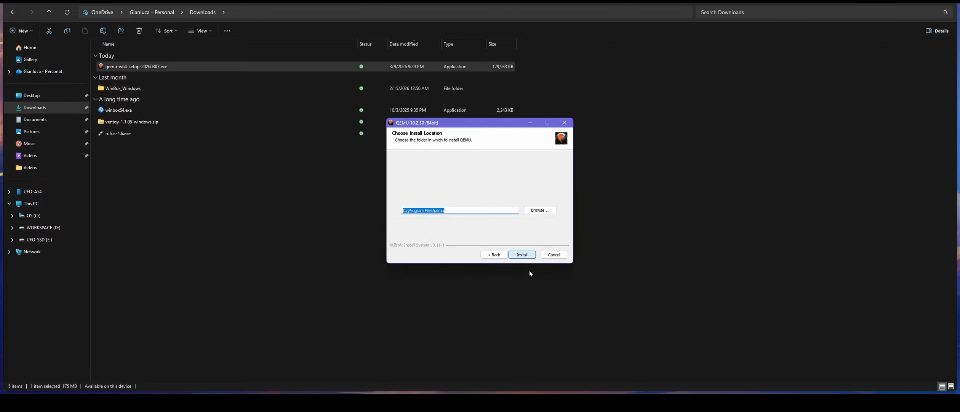
{"action": "left_click", "coordinate": [463, 212]}
{"action": "left_click_drag", "start_coordinate": [473, 211], "coordinate": [392, 212]}
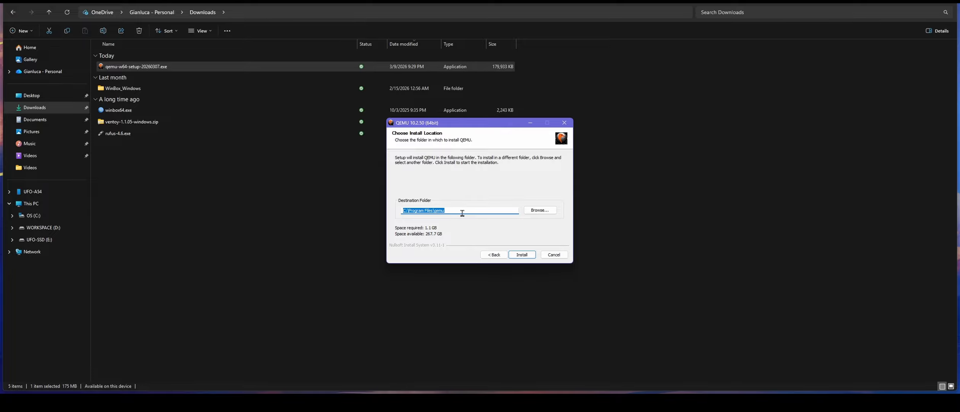
{"action": "left_click", "coordinate": [554, 259]}
{"action": "left_click", "coordinate": [558, 230]}
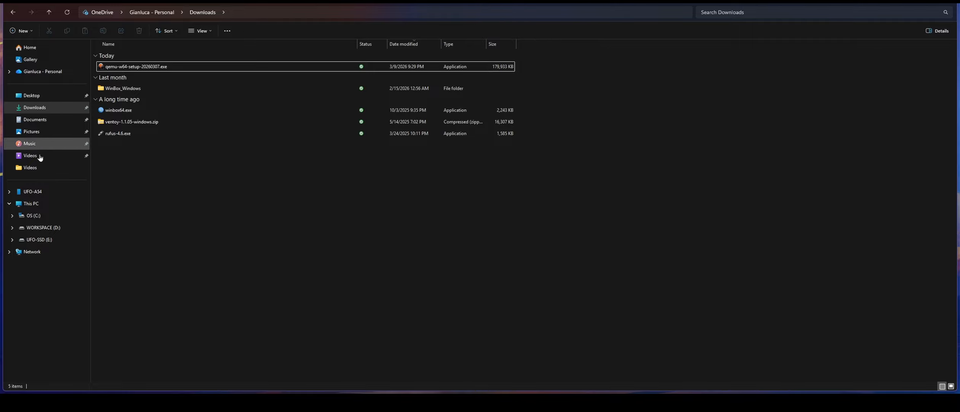
- Browse to C:\Program Files\qemu, check its full path, and bring up the Run box
{"action": "left_click", "coordinate": [33, 215]}
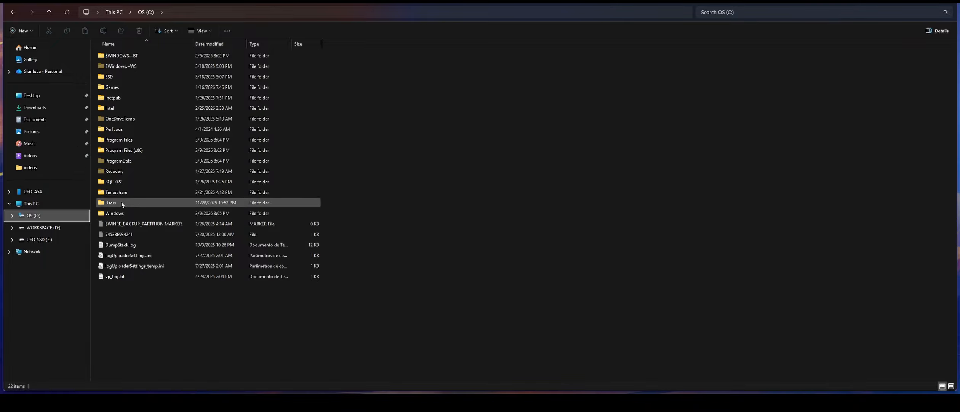
{"action": "double_click", "coordinate": [141, 139]}
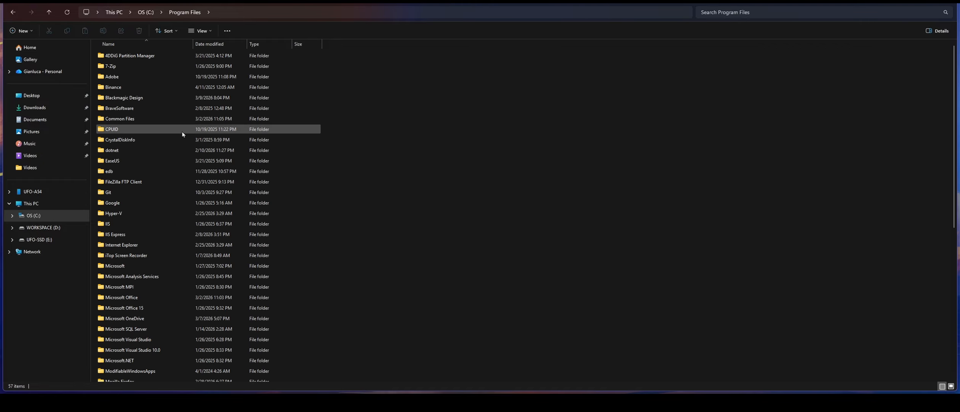
{"action": "scroll", "coordinate": [171, 217], "scroll_direction": "down", "scroll_amount": 8}
{"action": "right_click", "coordinate": [128, 198]}
{"action": "key", "text": "Escape"}
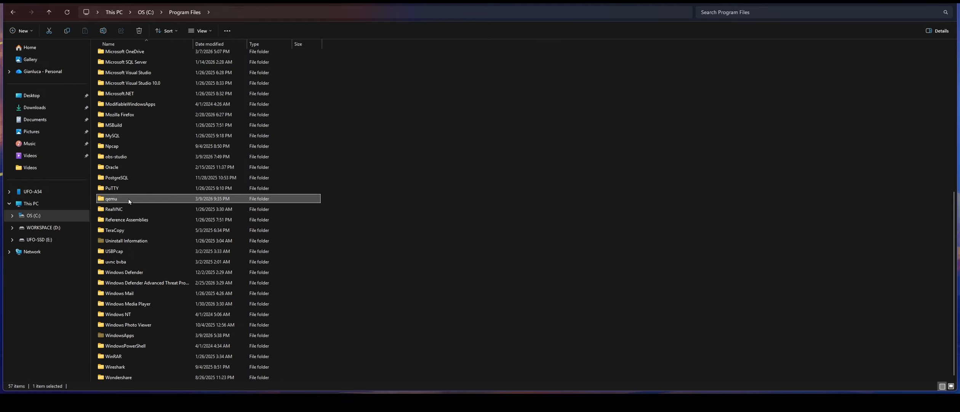
{"action": "right_click", "coordinate": [124, 199]}
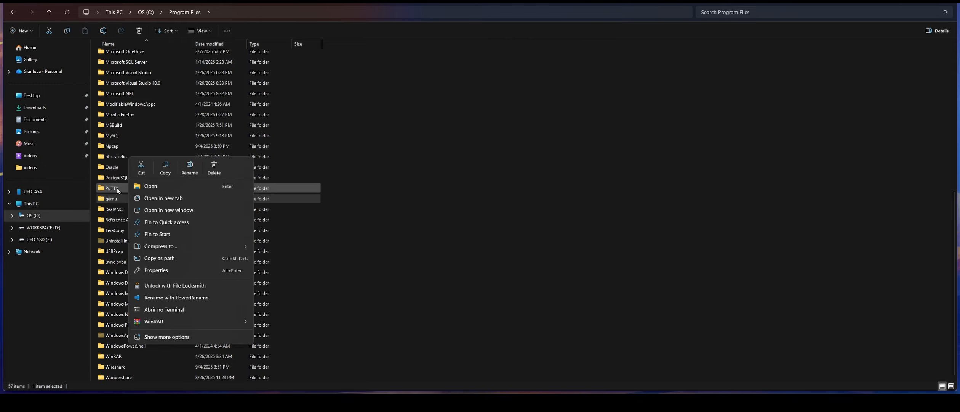
{"action": "left_click", "coordinate": [112, 203]}
{"action": "double_click", "coordinate": [112, 199]}
{"action": "left_click", "coordinate": [256, 10]}
{"action": "key", "text": "ctrl+c"}
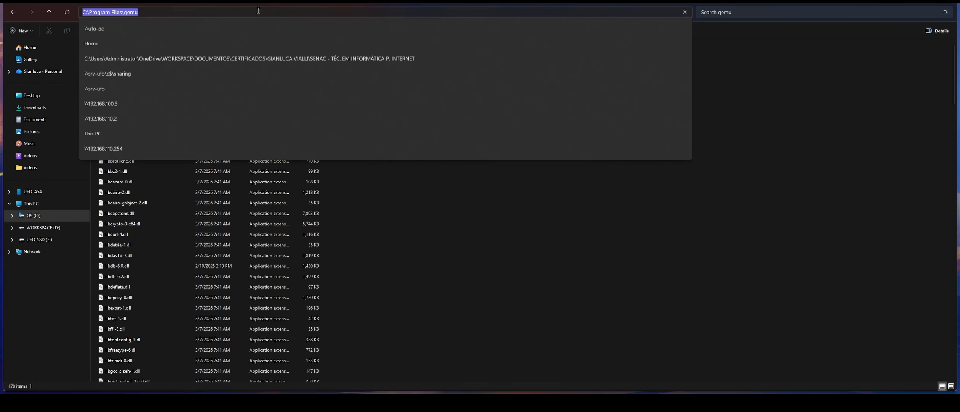
{"action": "left_click", "coordinate": [632, 233]}
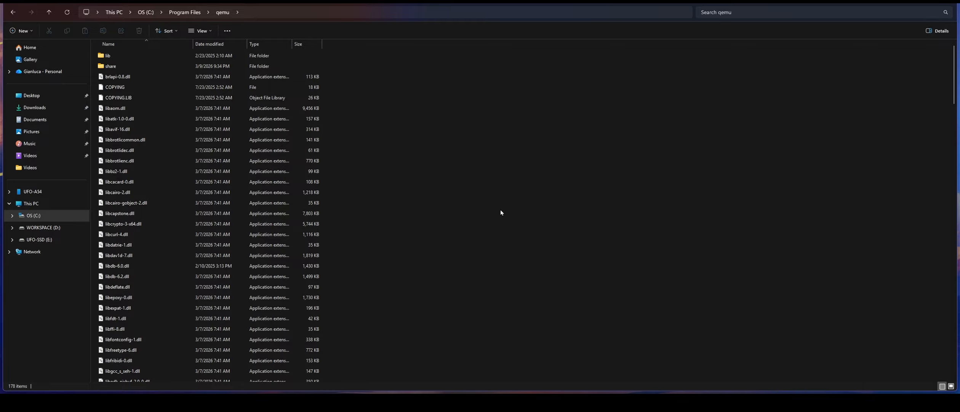
{"action": "key", "text": "super+r"}
- Launch Control Panel with 'control' and open this account's environment variables
{"action": "type", "text": "c"}
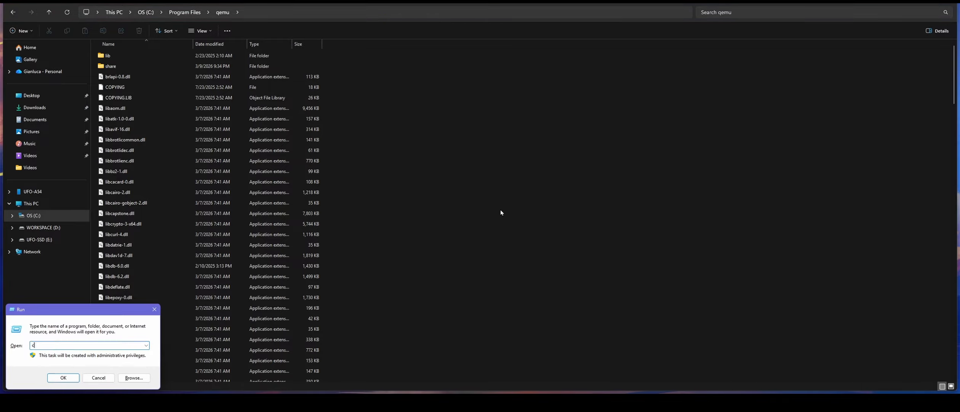
{"action": "type", "text": "ontrol"}
{"action": "key", "text": "Return"}
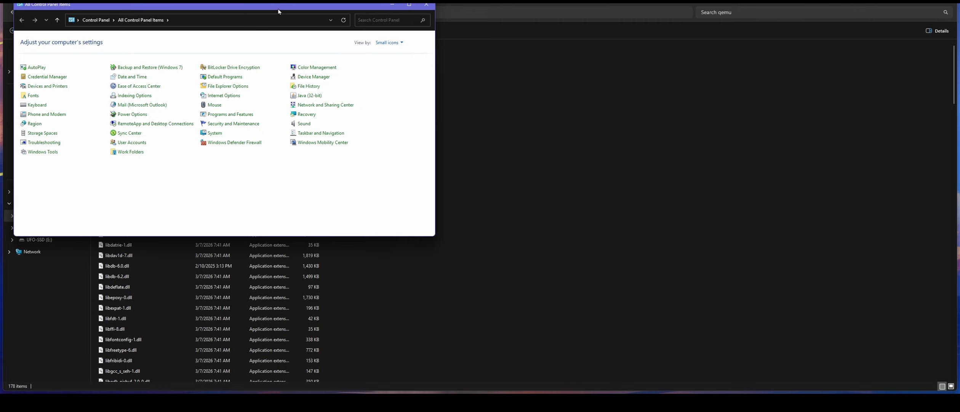
{"action": "left_click_drag", "start_coordinate": [277, 8], "coordinate": [529, 53]}
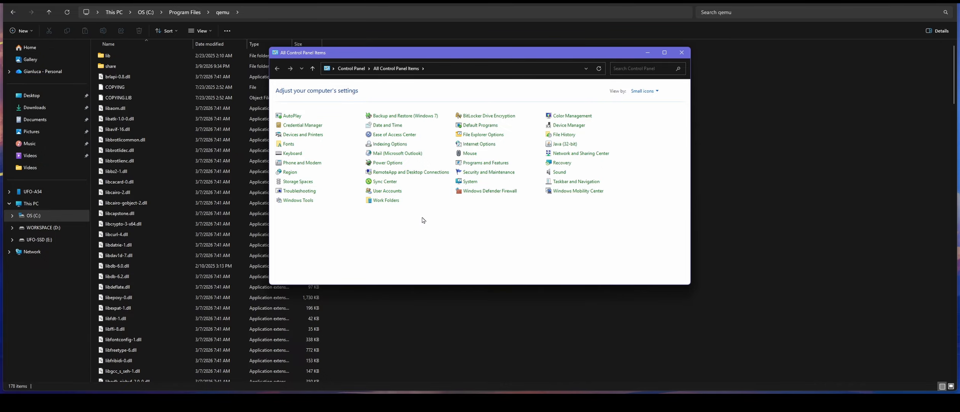
{"action": "left_click", "coordinate": [387, 192]}
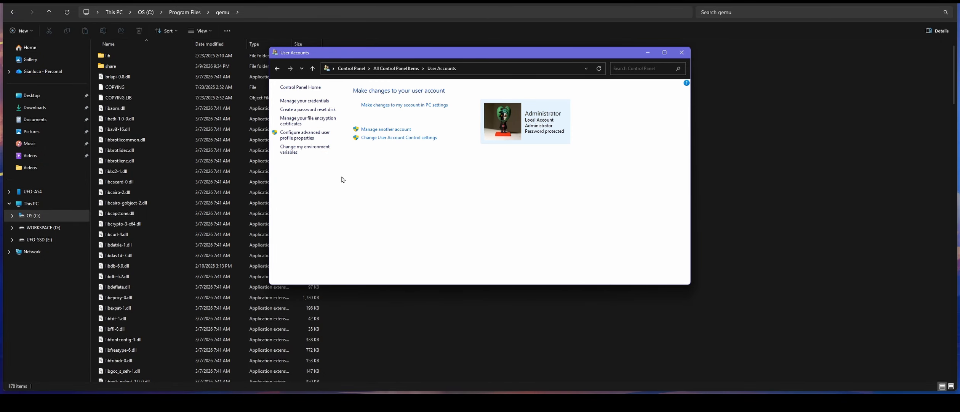
{"action": "left_click", "coordinate": [291, 151]}
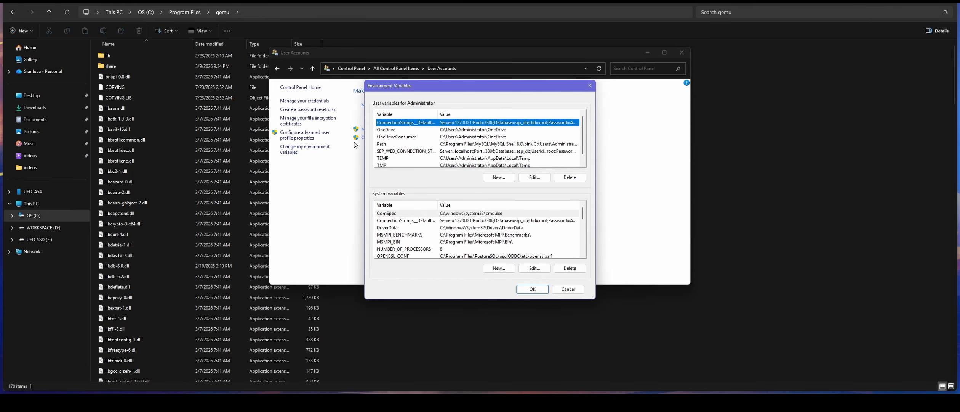
- Append C:\Program Files\qemu as a new entry in the user Path variable
{"action": "left_click", "coordinate": [382, 147]}
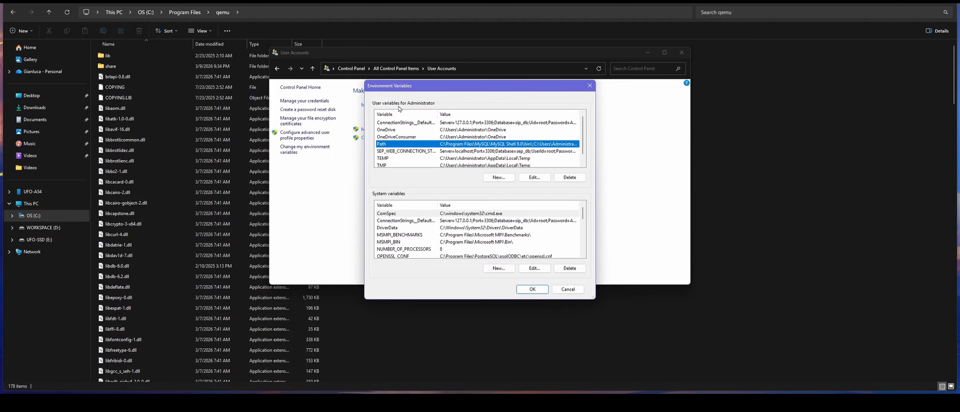
{"action": "double_click", "coordinate": [413, 147]}
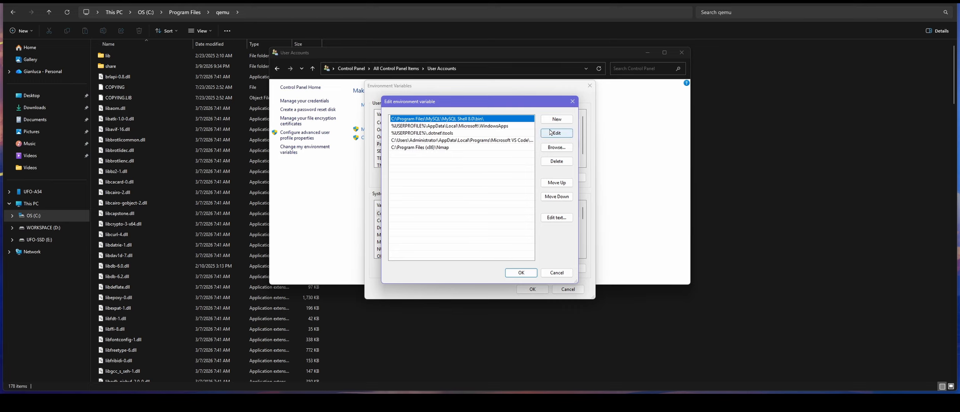
{"action": "left_click", "coordinate": [557, 119]}
{"action": "key", "text": "ctrl+v"}
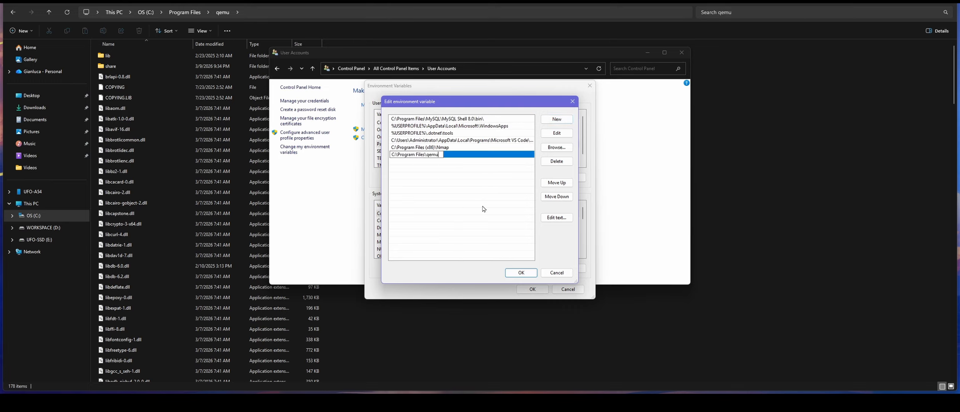
{"action": "left_click", "coordinate": [522, 273]}
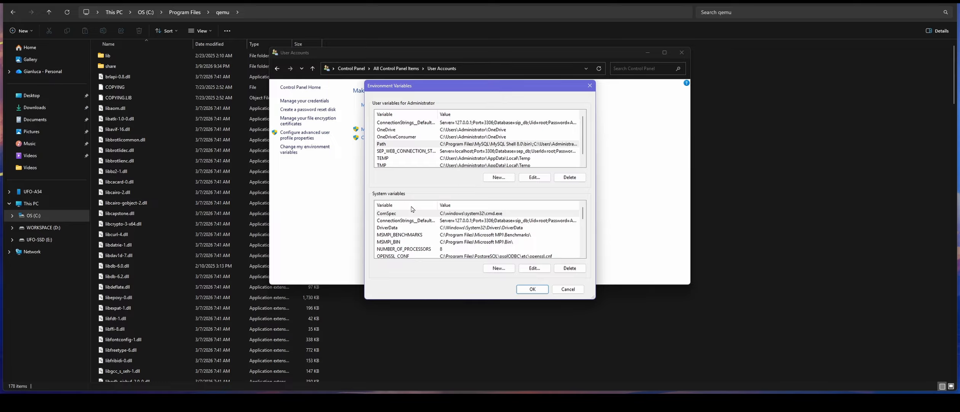
- Append C:\Program Files\qemu to the system Path, save the variables, and close User Accounts
{"action": "scroll", "coordinate": [401, 237], "scroll_direction": "down", "scroll_amount": 2}
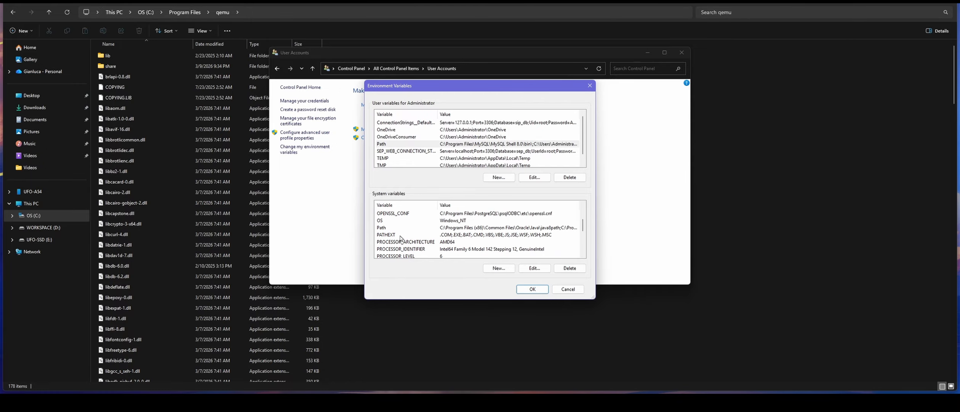
{"action": "double_click", "coordinate": [392, 228]}
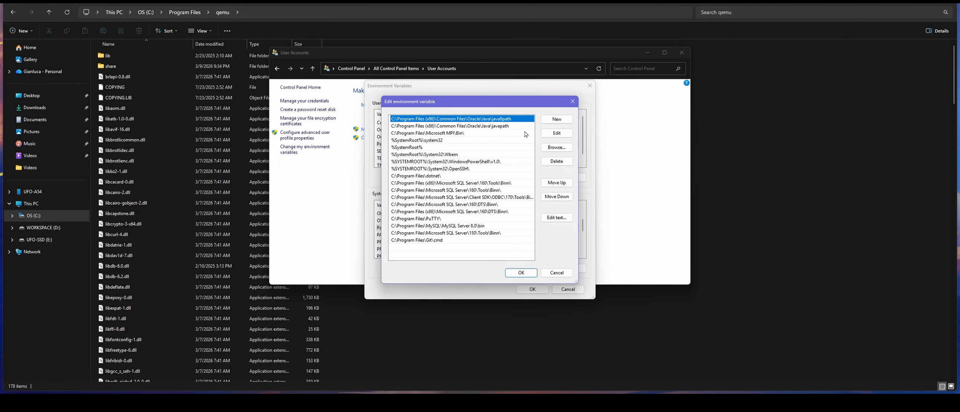
{"action": "left_click", "coordinate": [556, 119]}
{"action": "key", "text": "ctrl+v"}
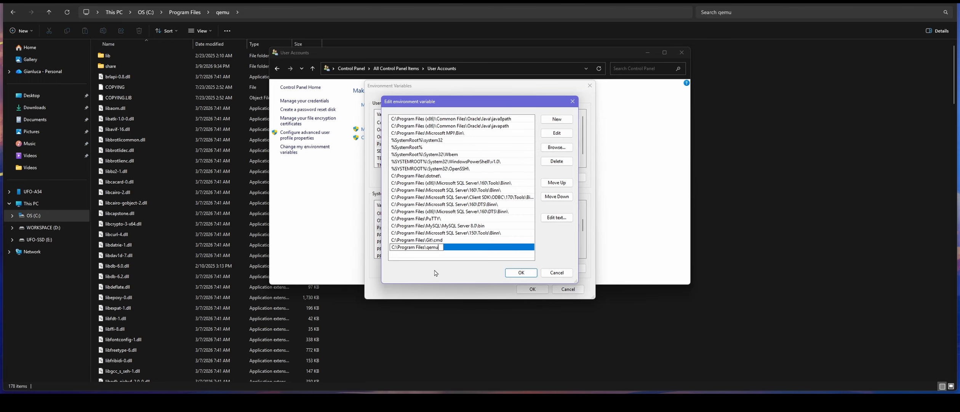
{"action": "left_click", "coordinate": [521, 274]}
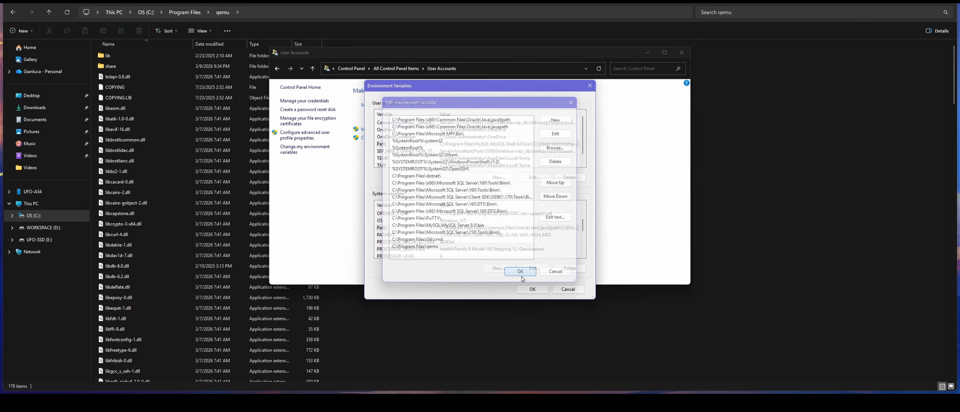
{"action": "left_click", "coordinate": [535, 290]}
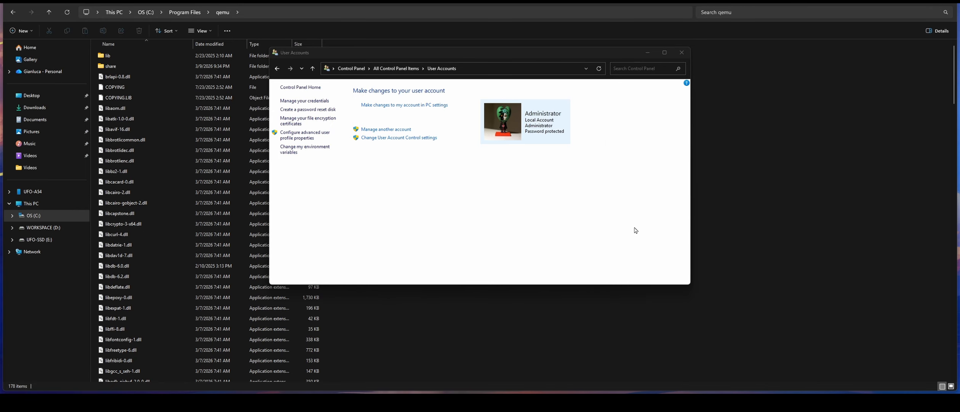
{"action": "left_click", "coordinate": [686, 54]}
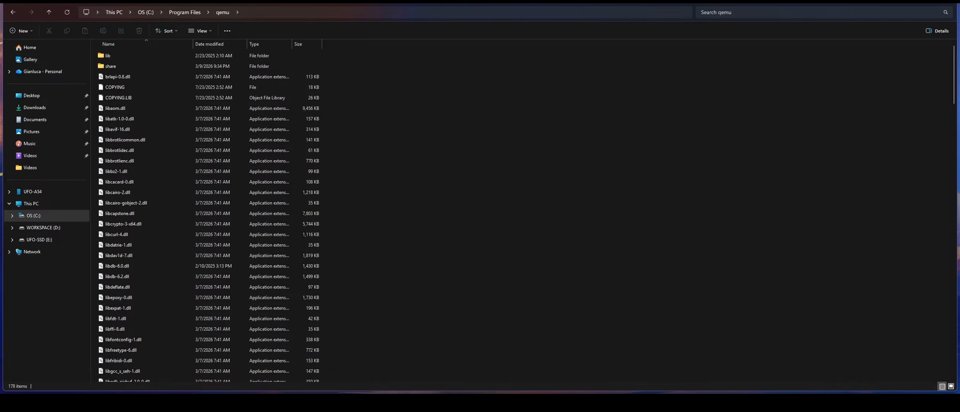
- Open E:\CONVERT on UFO-SSD and locate UBUNTU-SERVER.vhdx
{"action": "left_click", "coordinate": [49, 244]}
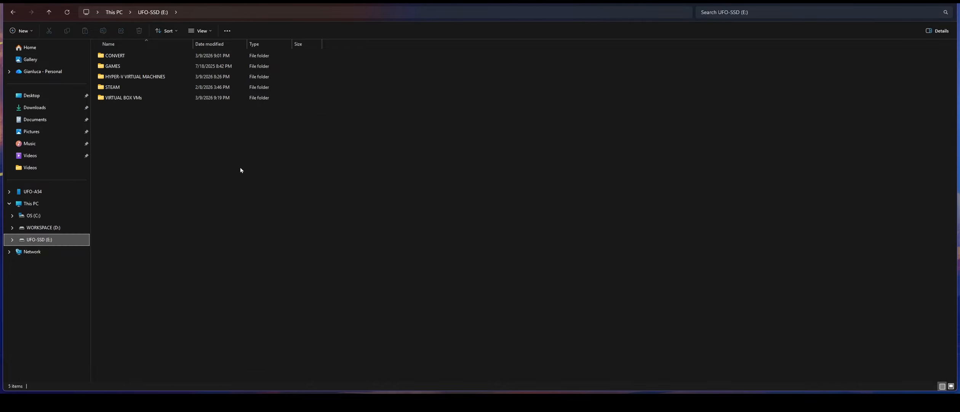
{"action": "double_click", "coordinate": [123, 56]}
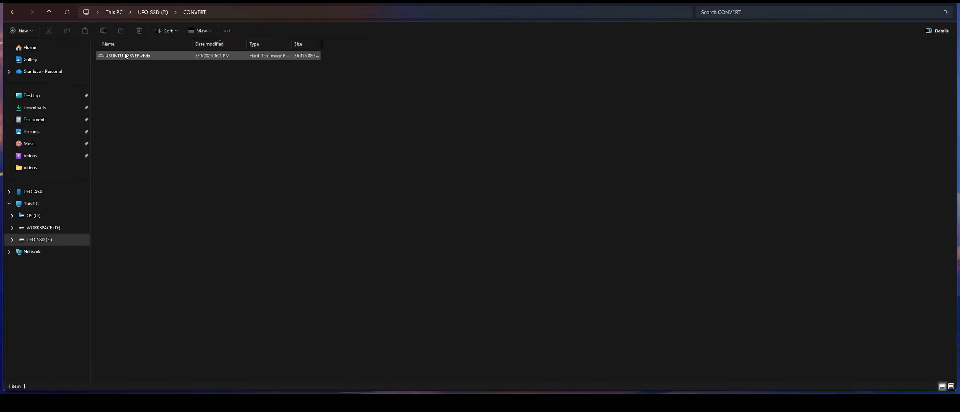
{"action": "left_click", "coordinate": [130, 56]}
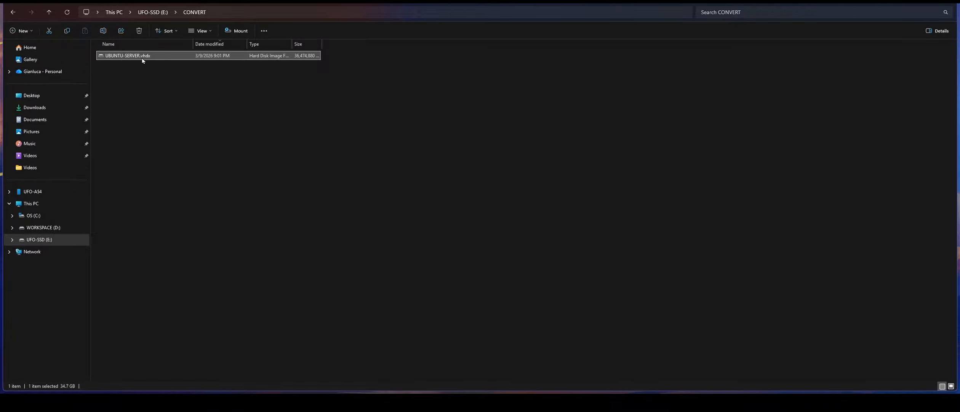
{"action": "left_click", "coordinate": [241, 123]}
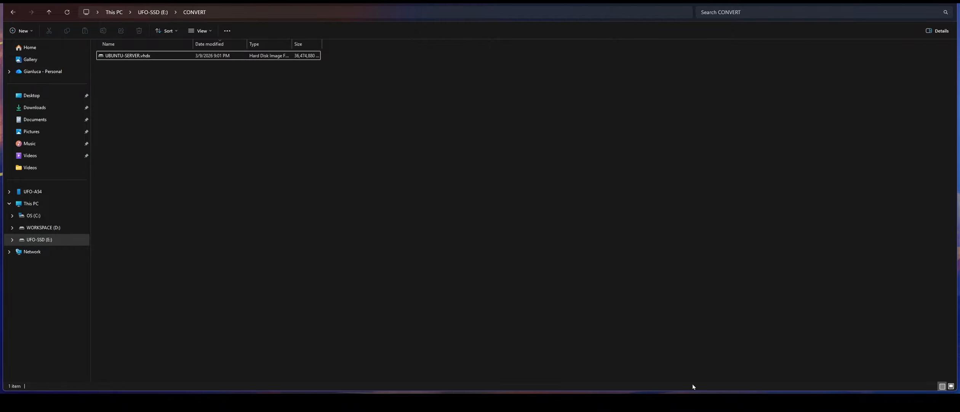
{"action": "mouse_move", "coordinate": [693, 392]}
- Launch a Command Prompt through Run with 'cmd' and center its window
{"action": "key", "text": "super+r"}
{"action": "type", "text": "cmd"}
{"action": "key", "text": "Return"}
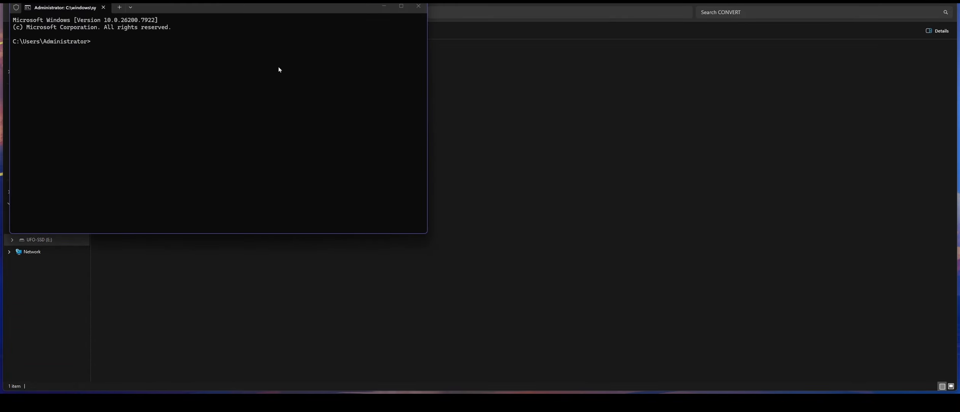
{"action": "left_click_drag", "start_coordinate": [255, 8], "coordinate": [492, 72]}
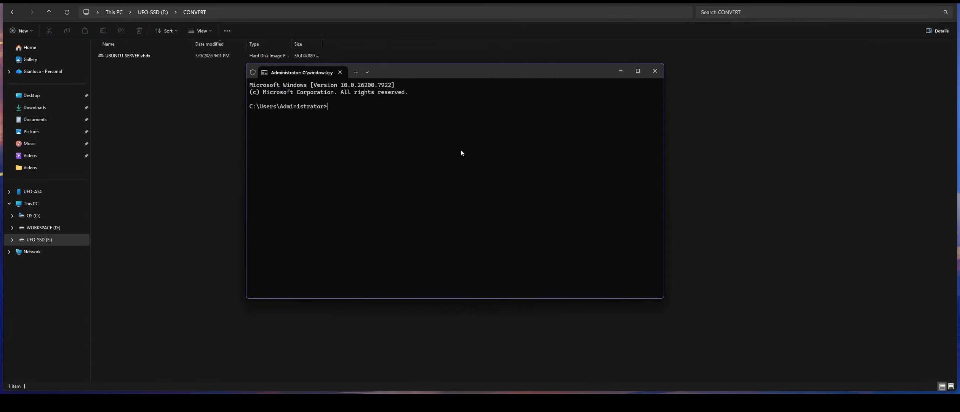
- Type 'qemu-img convert -p -f vhdx -O vdi' and select UBUNTU-SERVER.vhdx in Explorer
{"action": "type", "text": "qemu-img convert -p"}
{"action": "type", "text": "-f vhdx -O vdi"}
{"action": "left_click_drag", "start_coordinate": [433, 71], "coordinate": [617, 83]}
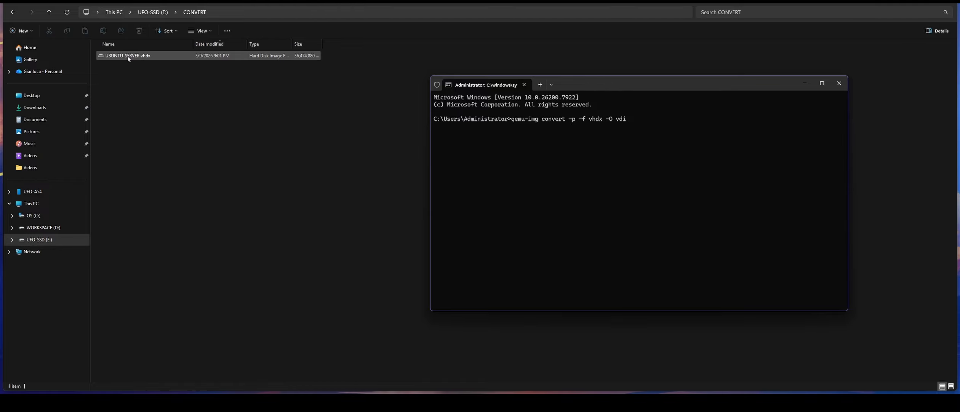
{"action": "left_click", "coordinate": [128, 57]}
- Complete the command with the vhdx path as source and a .vdi output path, then run it
{"action": "right_click", "coordinate": [129, 57]}
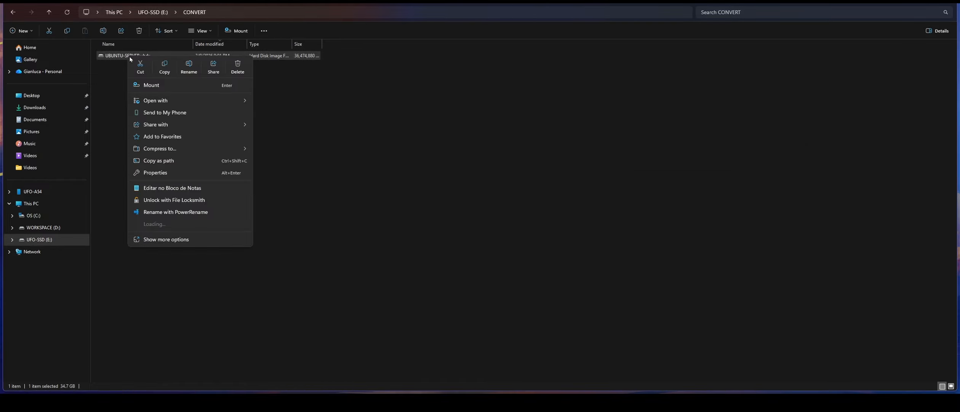
{"action": "left_click", "coordinate": [159, 161]}
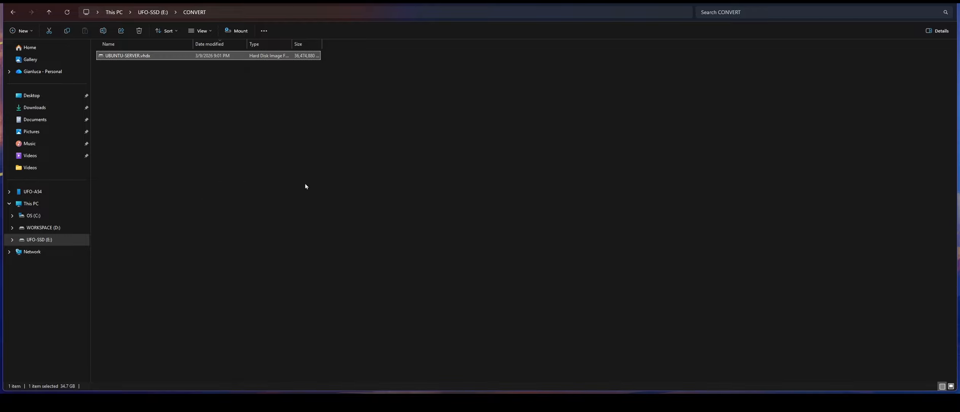
{"action": "mouse_move", "coordinate": [796, 381]}
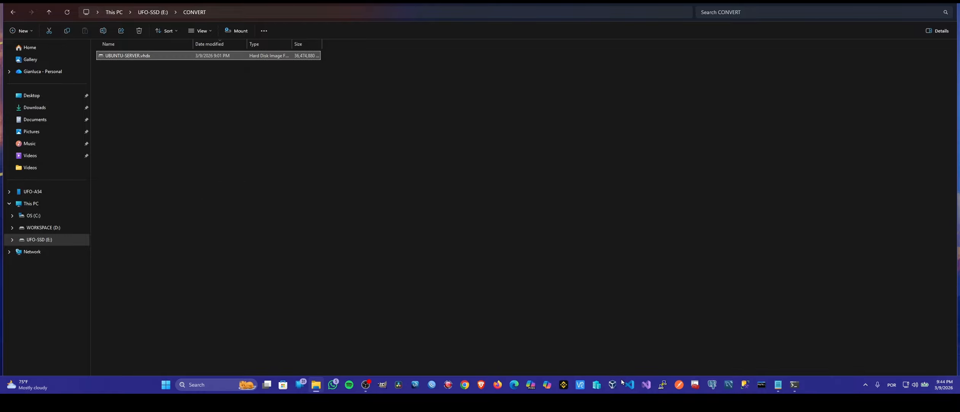
{"action": "left_click", "coordinate": [794, 384]}
{"action": "type", "text": "\"E:\\CONVERT\\UBUNTU-SERVER.vhdx\""}
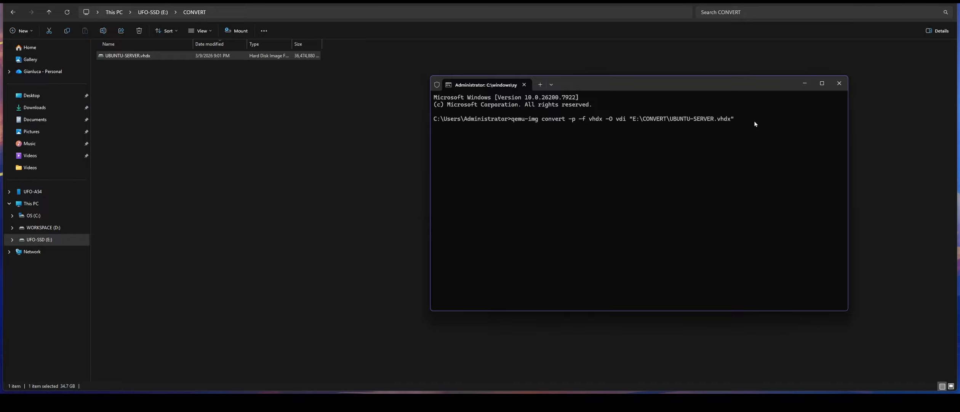
{"action": "type", "text": "\"E:\\CONVERT\\UBUNTU-SERVER.vhdx\""}
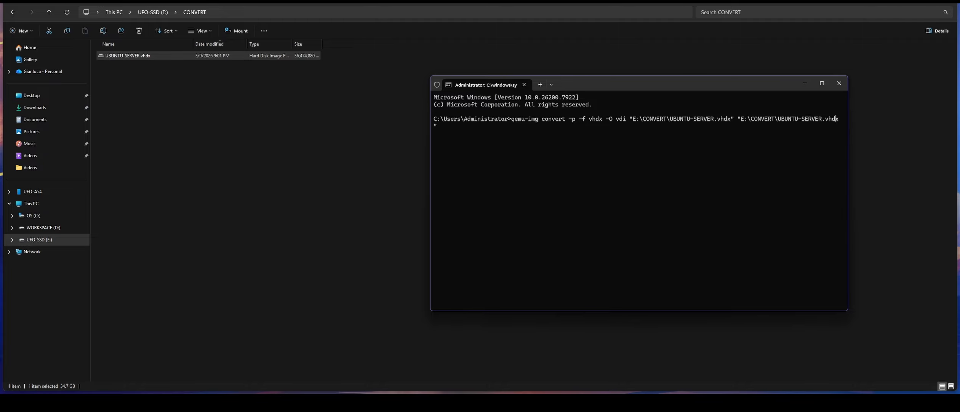
{"action": "key", "text": "BackSpace"}
{"action": "key", "text": "BackSpace"}
{"action": "key", "text": "BackSpace"}
{"action": "type", "text": "di"}
{"action": "key", "text": "Return"}
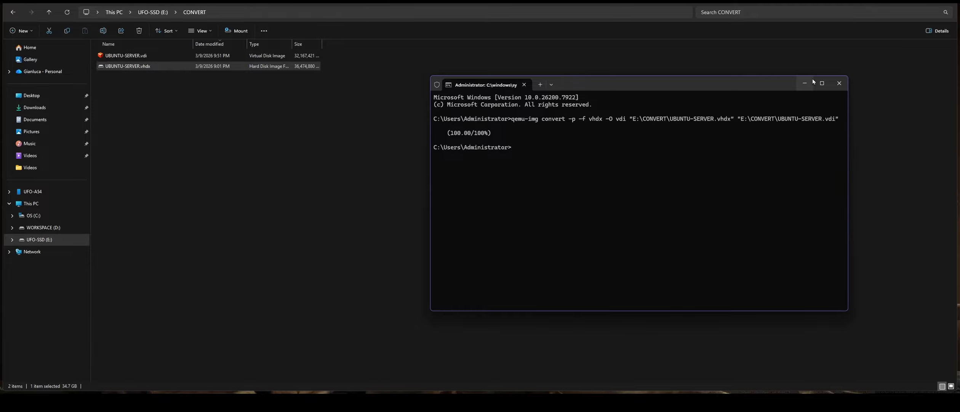
- Minimize the command window and check the new UBUNTU-SERVER.vdi in E:\CONVERT
{"action": "left_click", "coordinate": [800, 84]}
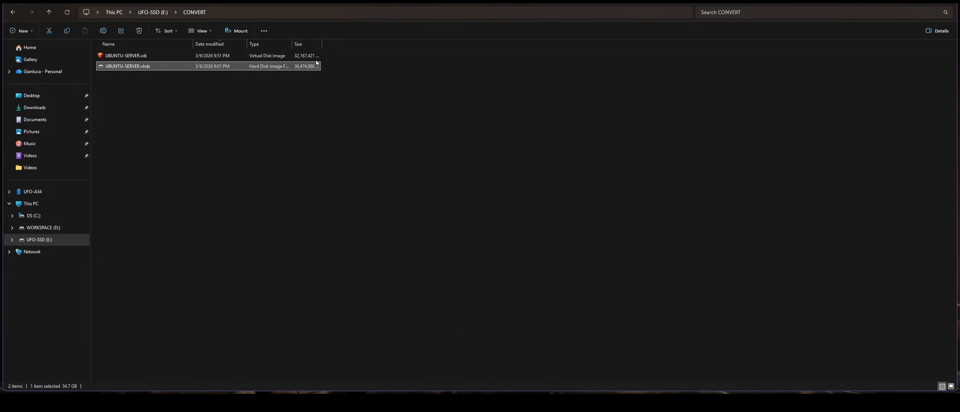
{"action": "left_click", "coordinate": [111, 58]}
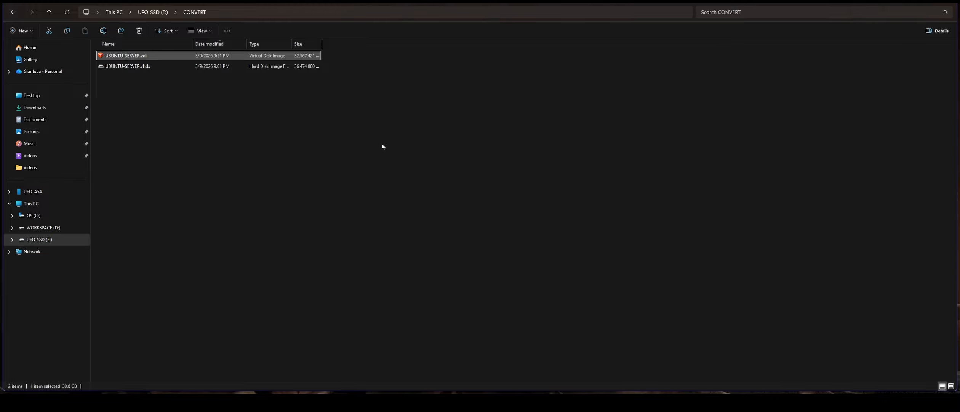
{"action": "left_click", "coordinate": [435, 185]}
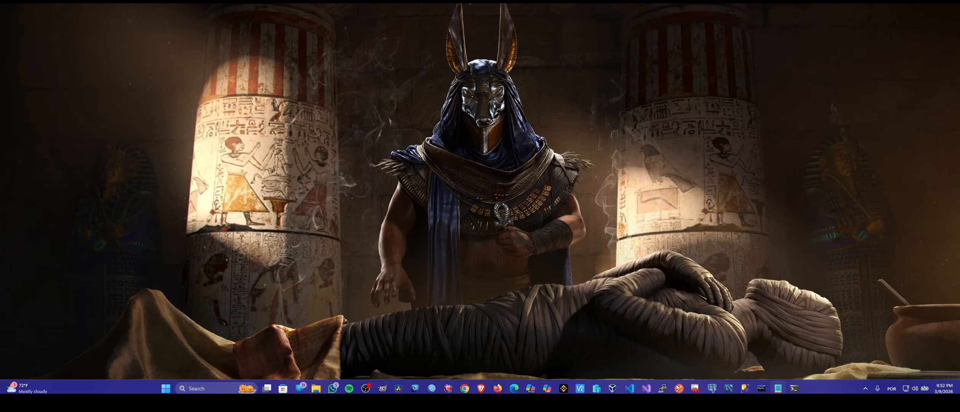
- Launch VirtualBox and start a new Ubuntu (64-bit) VM named UBUNTU-SERVER with no ISO image
{"action": "left_click", "coordinate": [613, 385]}
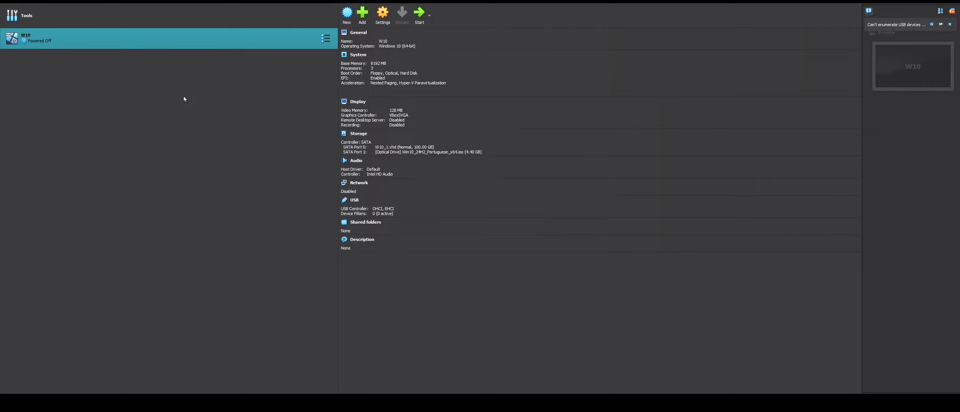
{"action": "left_click", "coordinate": [348, 20]}
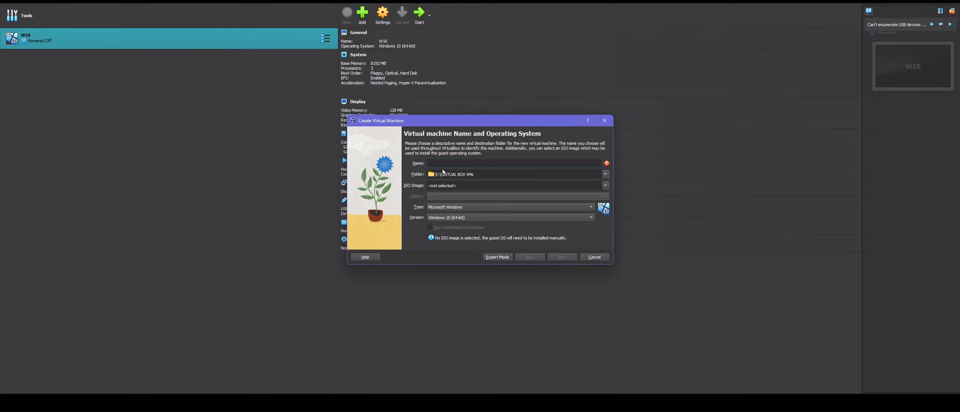
{"action": "type", "text": "UBUNTU"}
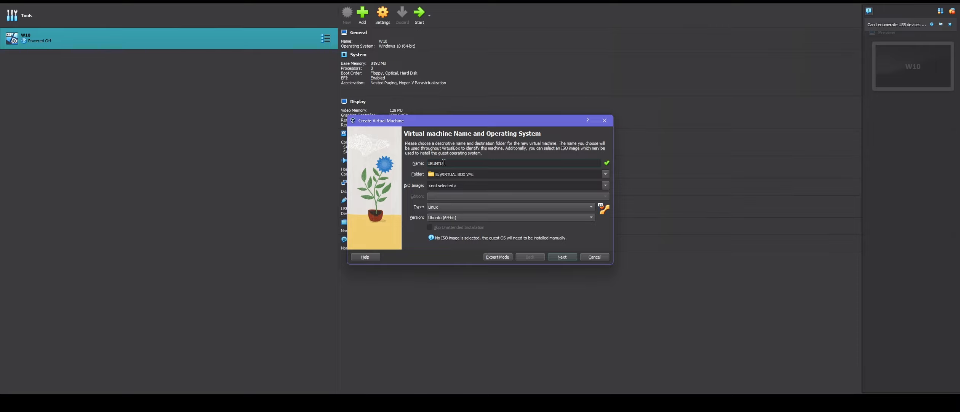
{"action": "type", "text": " SERVE"}
{"action": "left_click", "coordinate": [579, 187]}
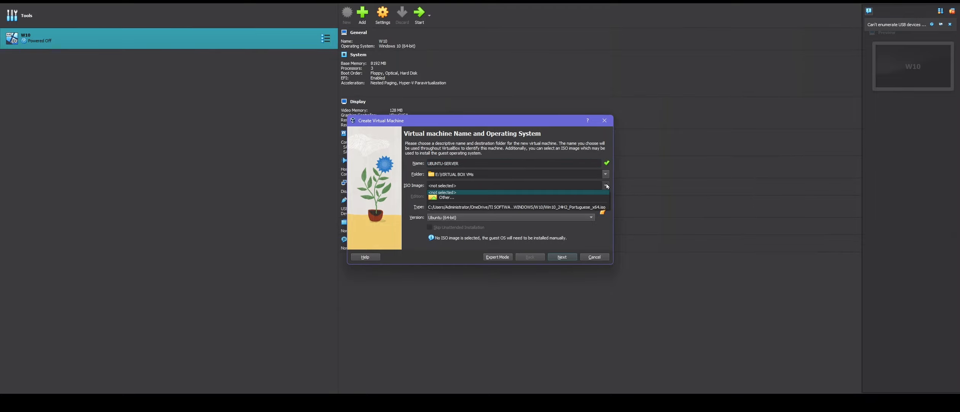
{"action": "left_click", "coordinate": [593, 192]}
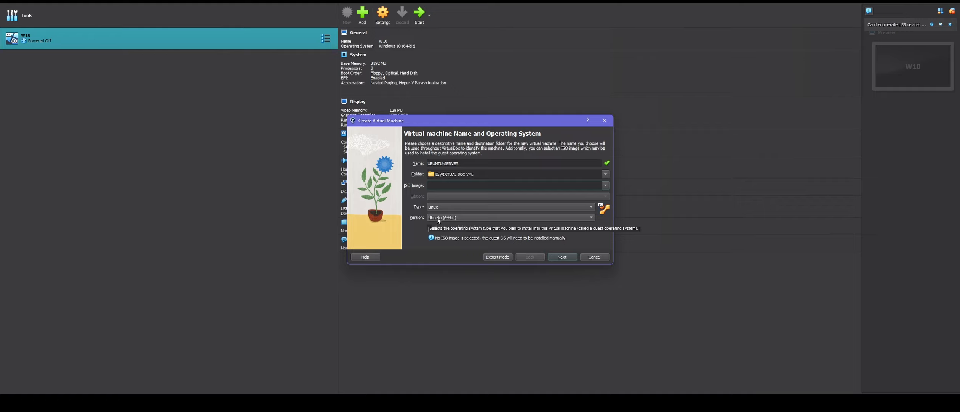
{"action": "left_click", "coordinate": [563, 257]}
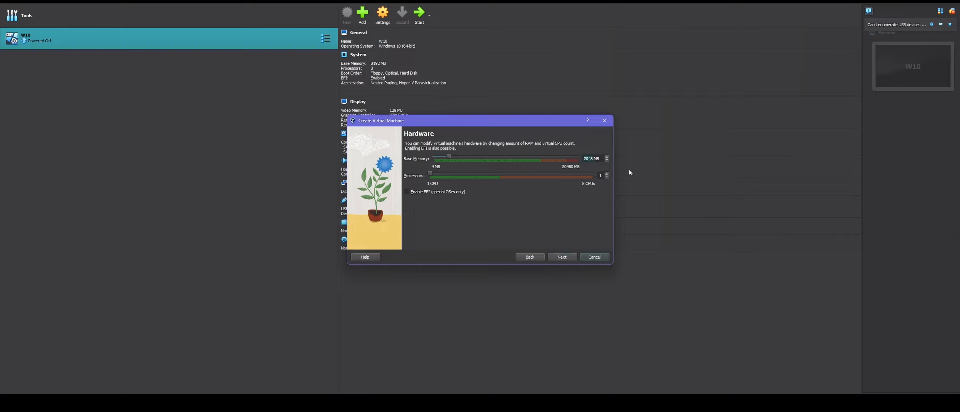
- Set base memory to 4096 MB, add no virtual hard disk, and confirm creation despite the warning
{"action": "type", "text": "4096"}
{"action": "left_click", "coordinate": [572, 260]}
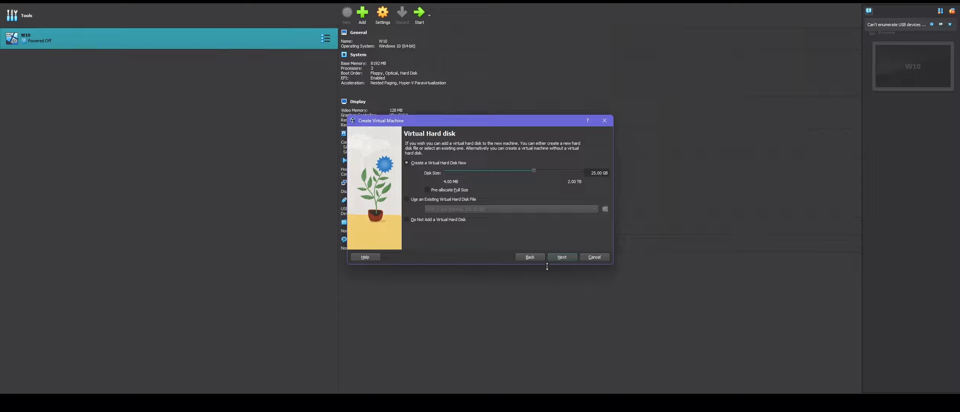
{"action": "left_click", "coordinate": [407, 219]}
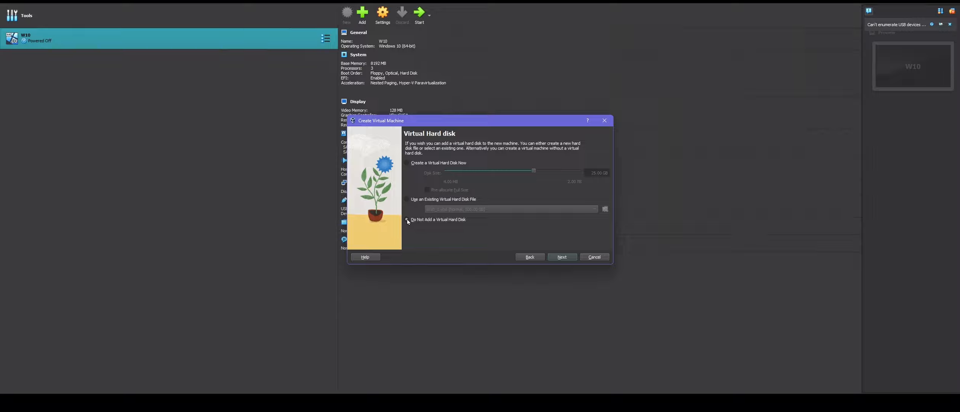
{"action": "left_click", "coordinate": [562, 257]}
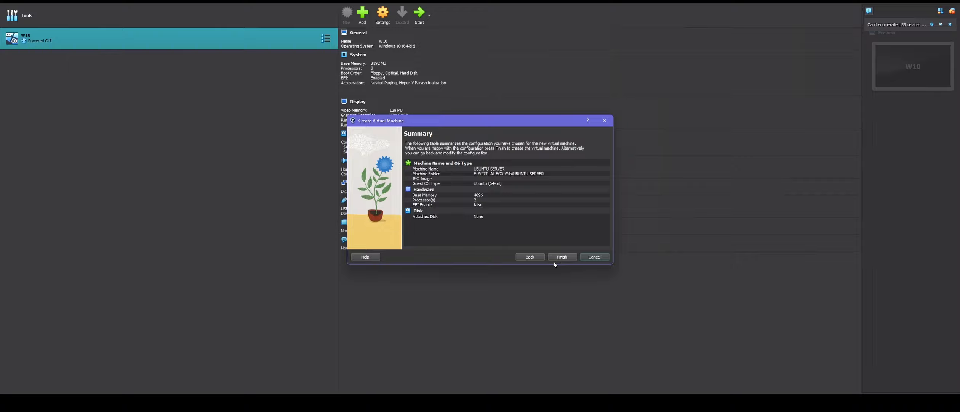
{"action": "left_click", "coordinate": [556, 258]}
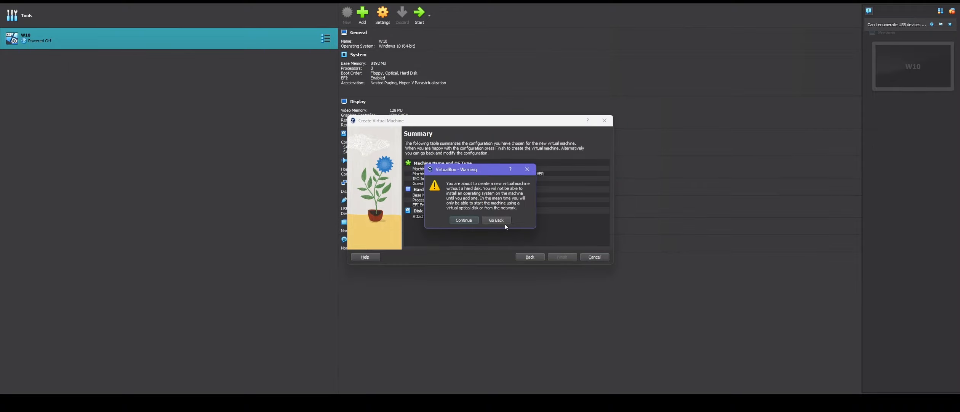
{"action": "left_click", "coordinate": [465, 223]}
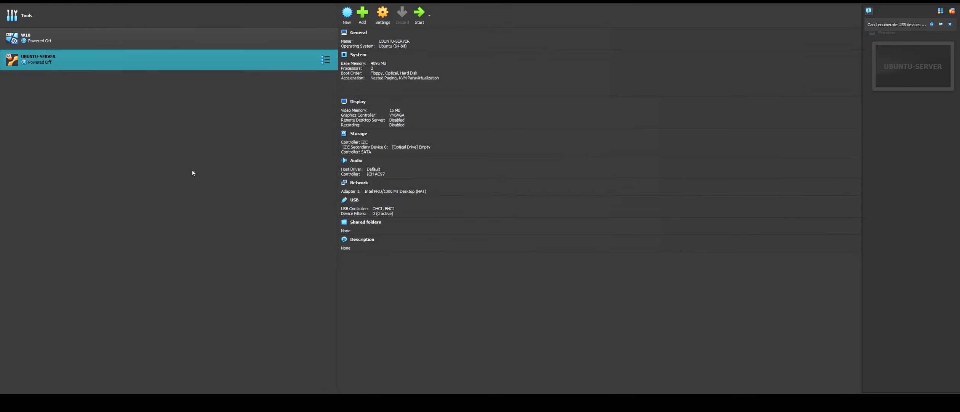
- Attach E:\CONVERT\UBUNTU-SERVER.vdi as a hard disk on UBUNTU-SERVER's SATA controller
{"action": "left_click", "coordinate": [387, 18]}
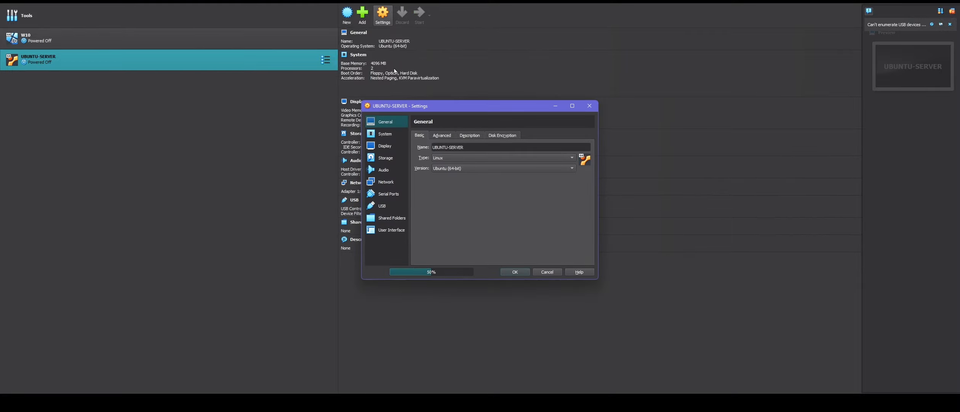
{"action": "left_click", "coordinate": [202, 61]}
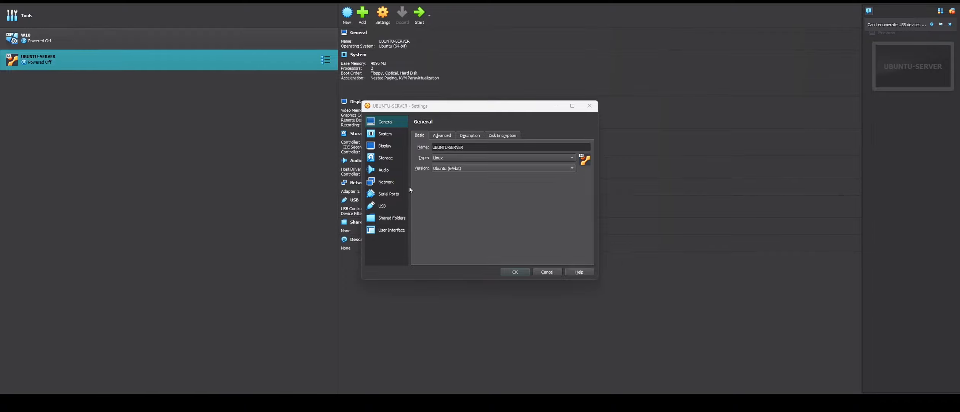
{"action": "left_click", "coordinate": [386, 161]}
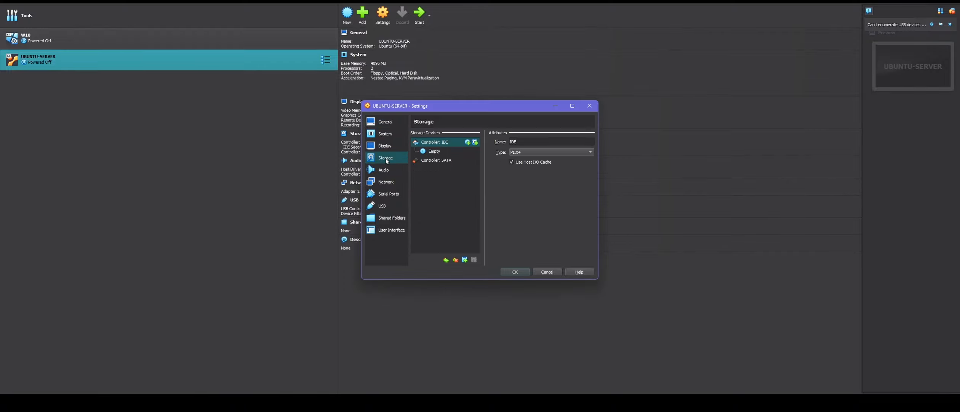
{"action": "left_click", "coordinate": [442, 160]}
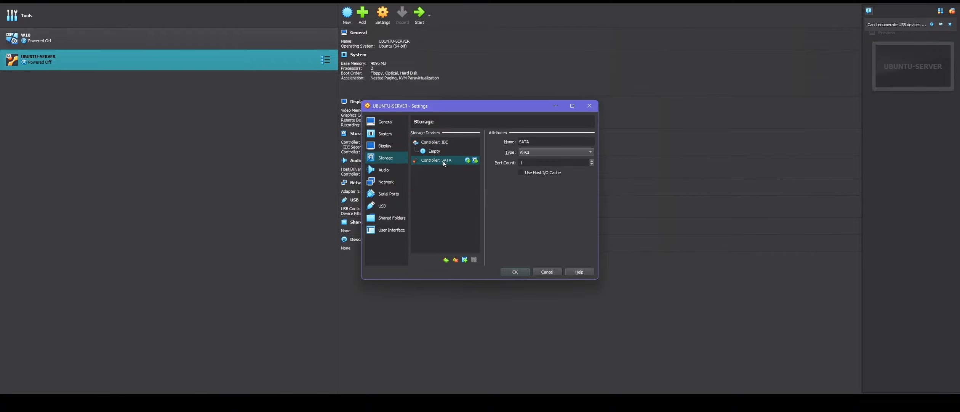
{"action": "left_click", "coordinate": [475, 160]}
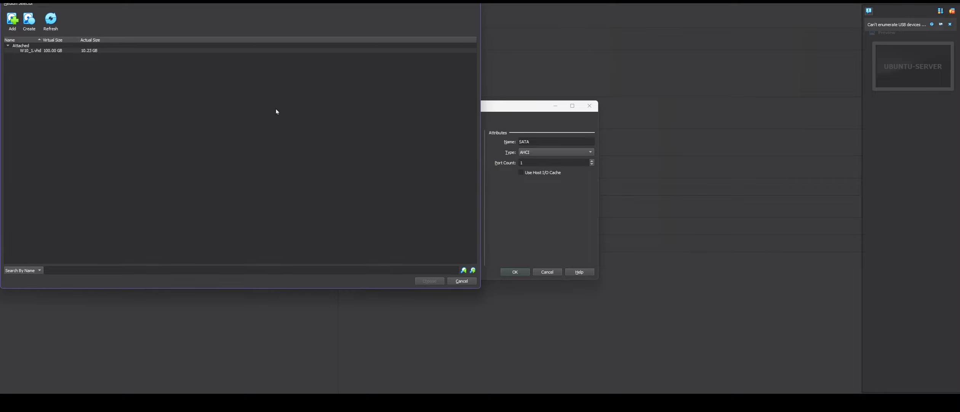
{"action": "left_click", "coordinate": [12, 20]}
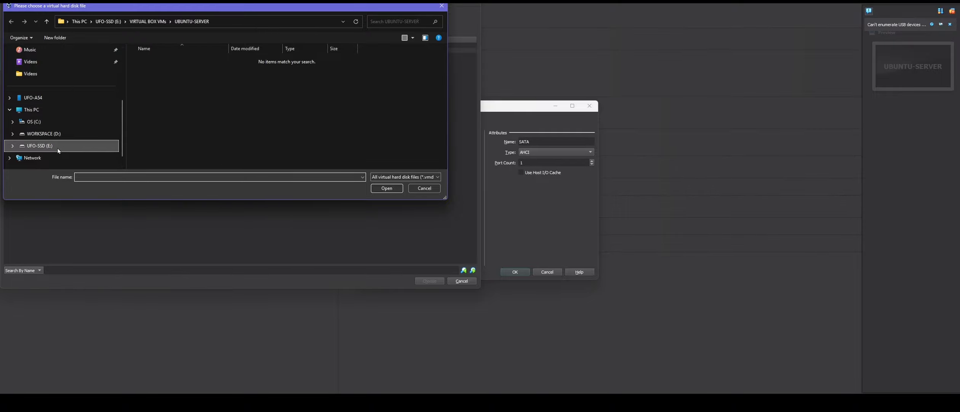
{"action": "left_click", "coordinate": [40, 148]}
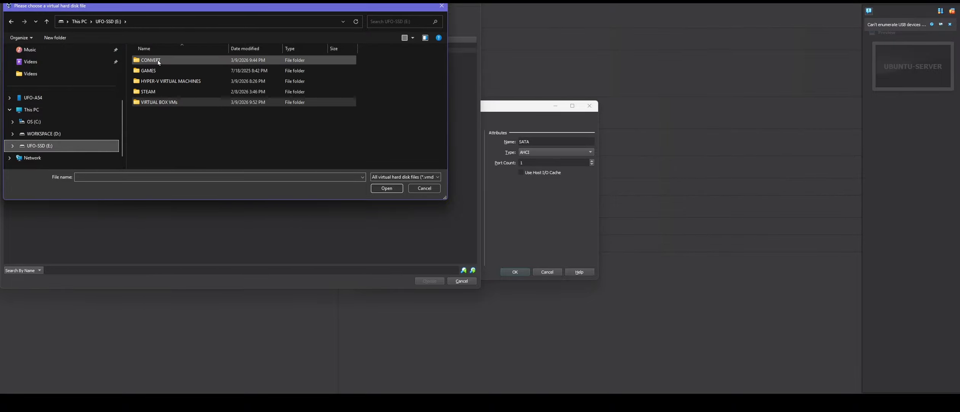
{"action": "double_click", "coordinate": [198, 60]}
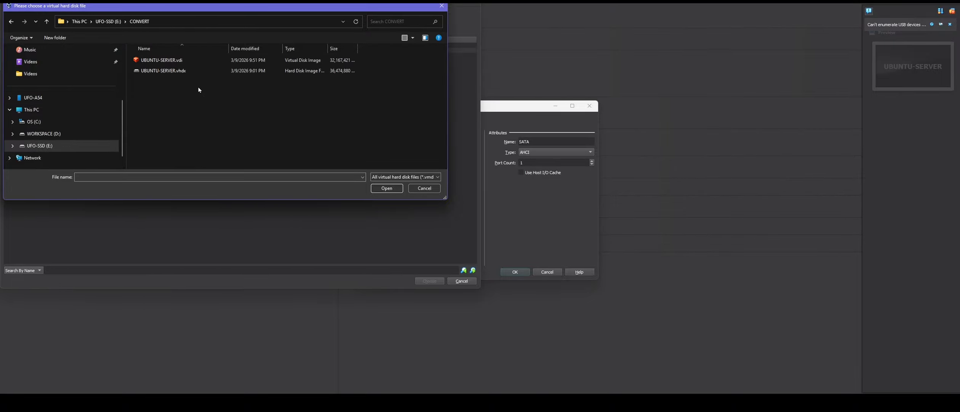
{"action": "double_click", "coordinate": [166, 60]}
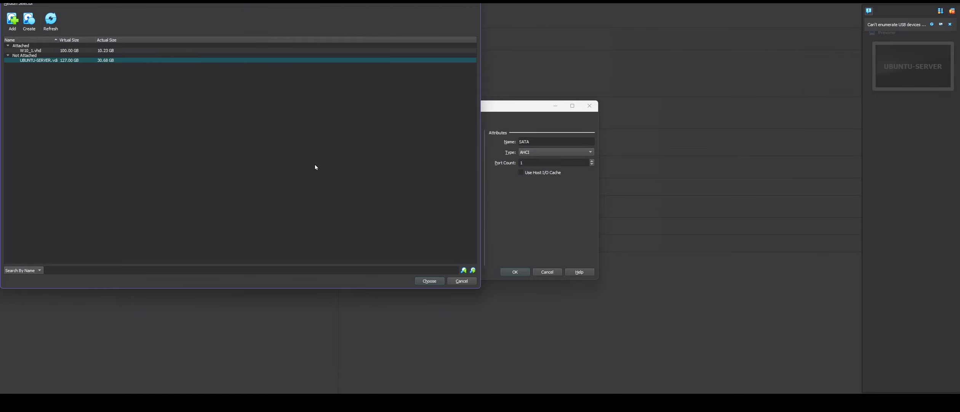
{"action": "double_click", "coordinate": [64, 61]}
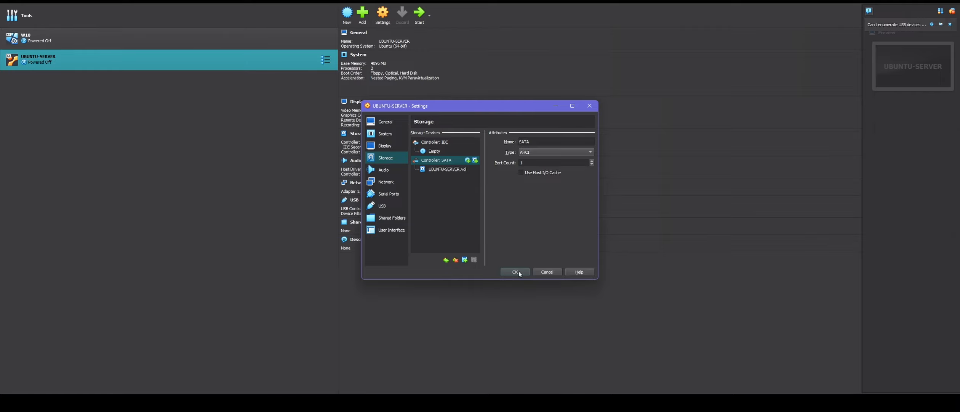
- Bridge the network adapter to Hyper-V Virtual Ethernet Adapter #3 and save the settings
{"action": "left_click", "coordinate": [388, 184]}
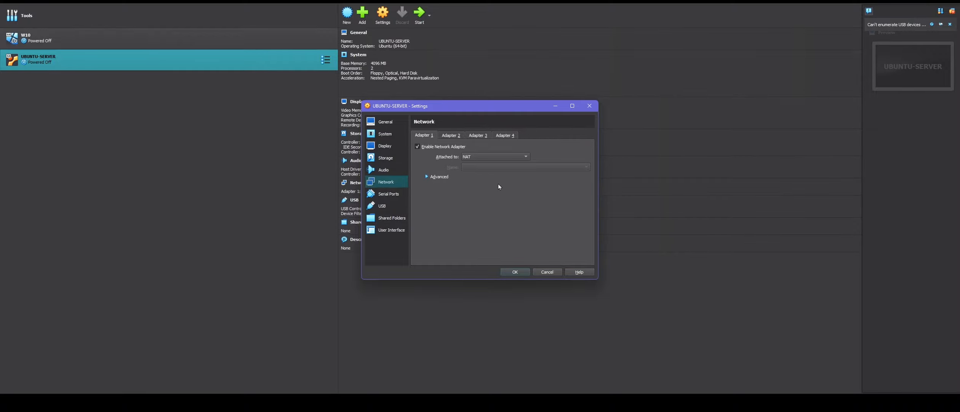
{"action": "left_click", "coordinate": [475, 157]}
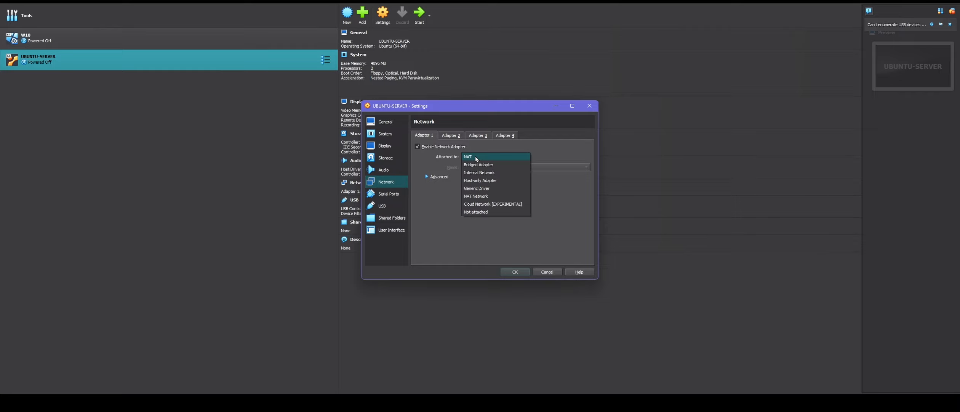
{"action": "left_click", "coordinate": [477, 165]}
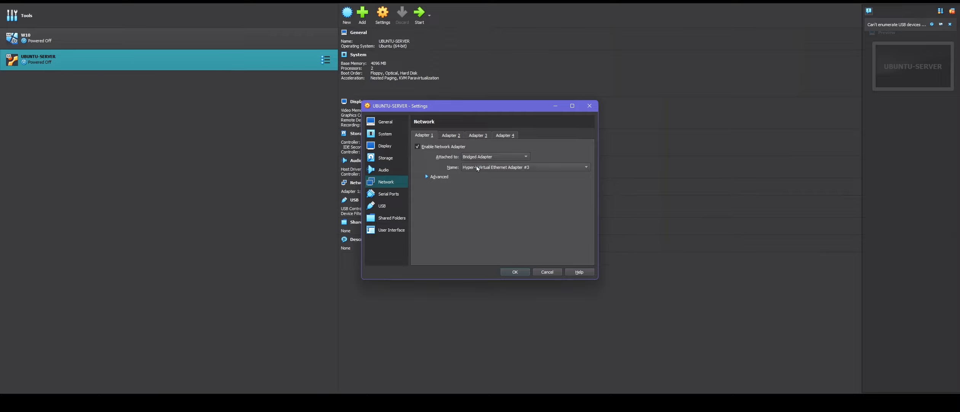
{"action": "left_click", "coordinate": [491, 171]}
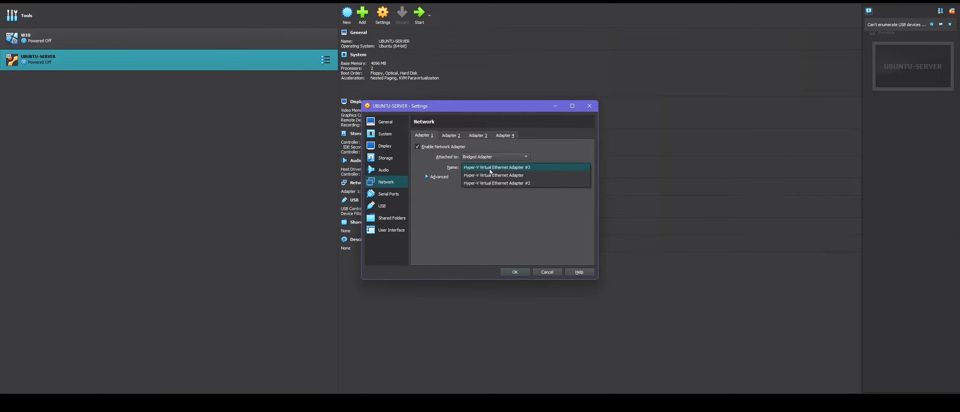
{"action": "left_click", "coordinate": [491, 168]}
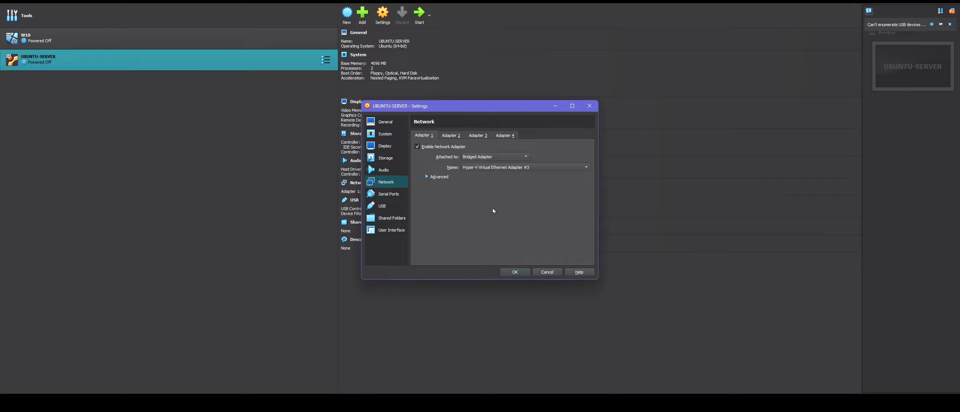
{"action": "left_click", "coordinate": [514, 271]}
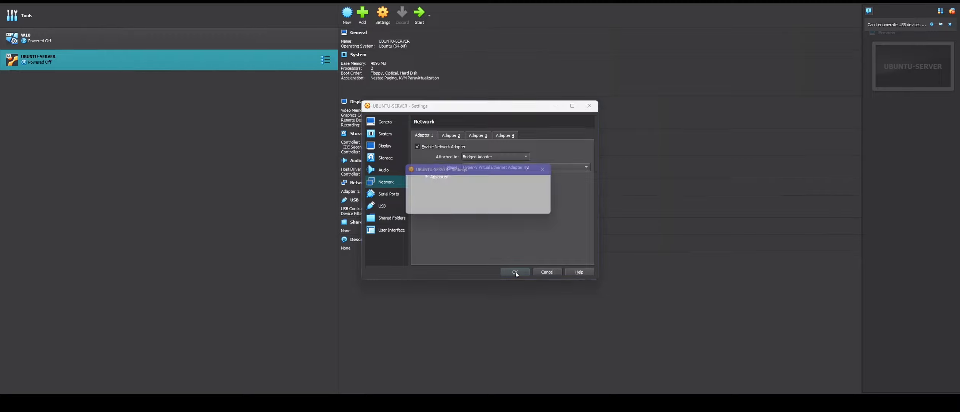
- Reopen UBUNTU-SERVER's settings on the System page
{"action": "right_click", "coordinate": [71, 64]}
{"action": "key", "text": "Escape"}
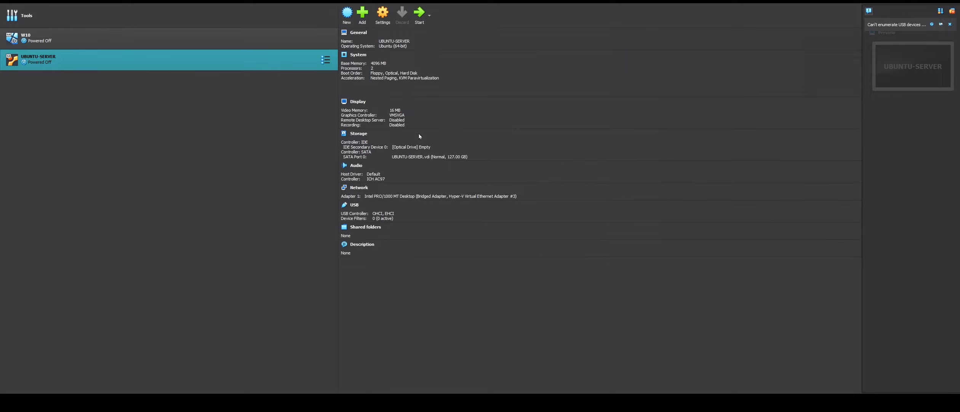
{"action": "left_click", "coordinate": [383, 14]}
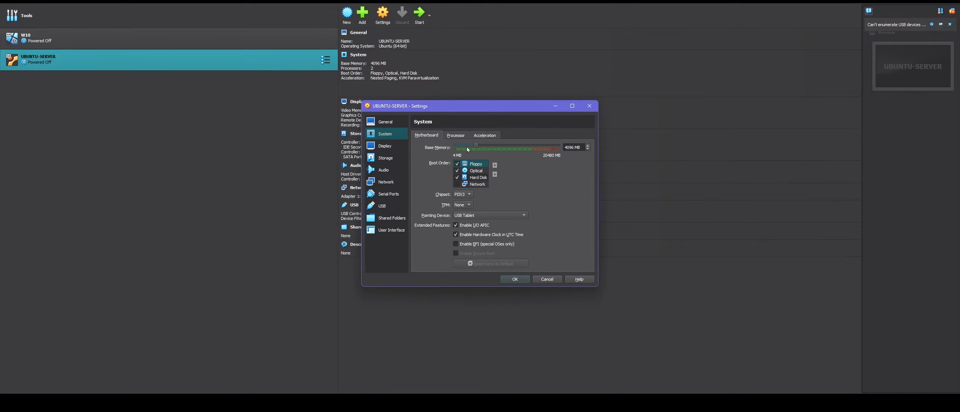
- Set the paravirtualization interface to Hyper-V under Acceleration
{"action": "left_click", "coordinate": [456, 136]}
{"action": "left_click", "coordinate": [485, 135]}
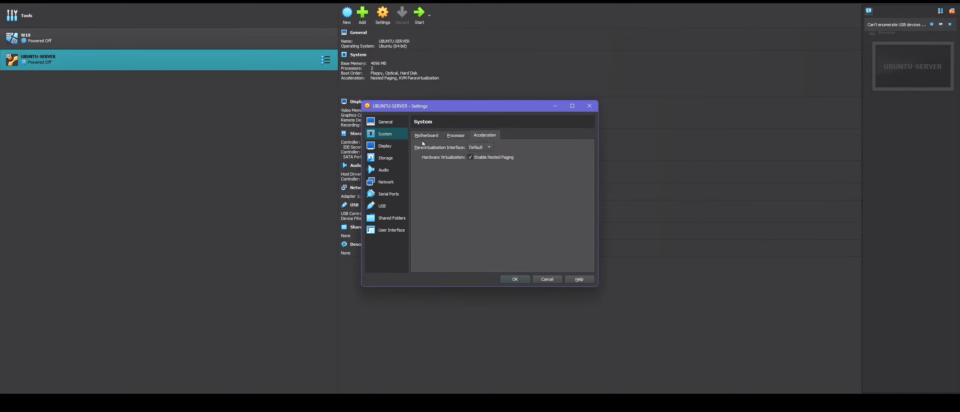
{"action": "left_click", "coordinate": [484, 147]}
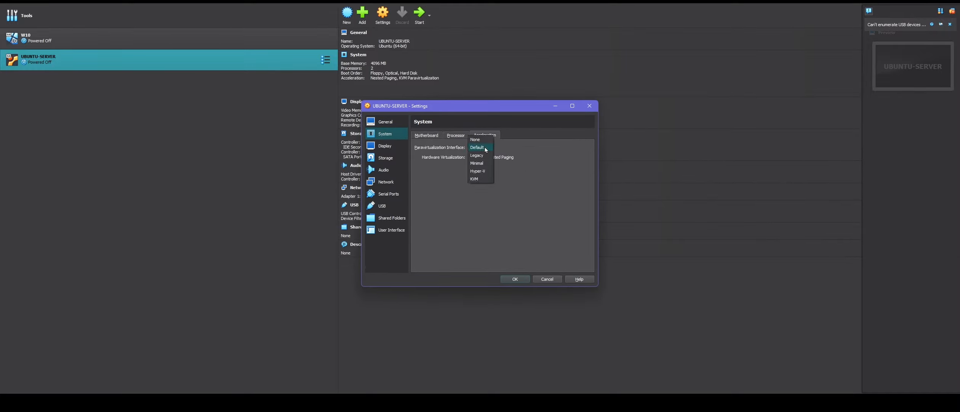
{"action": "left_click", "coordinate": [479, 175]}
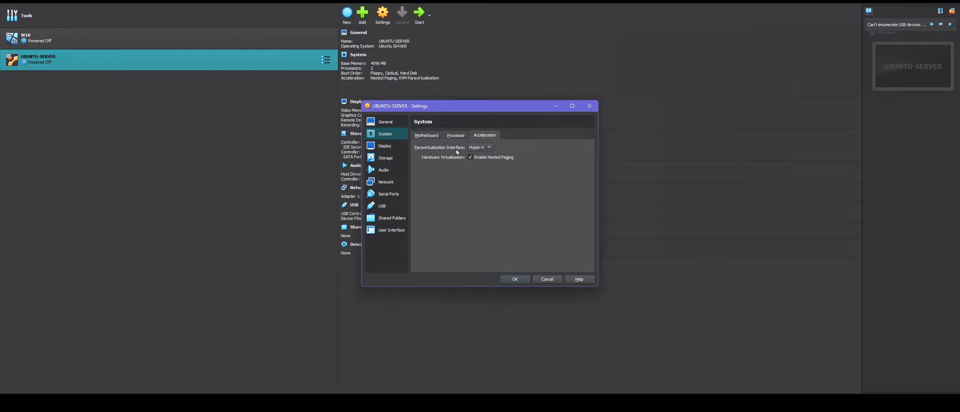
- Move Hard Disk to the top of the boot order and disable Floppy and Optical boot
{"action": "left_click", "coordinate": [457, 135]}
{"action": "left_click", "coordinate": [424, 135]}
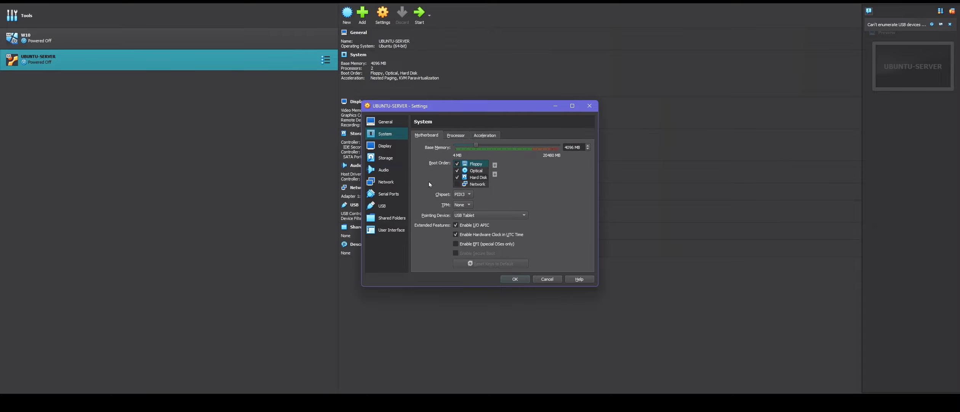
{"action": "left_click", "coordinate": [479, 179]}
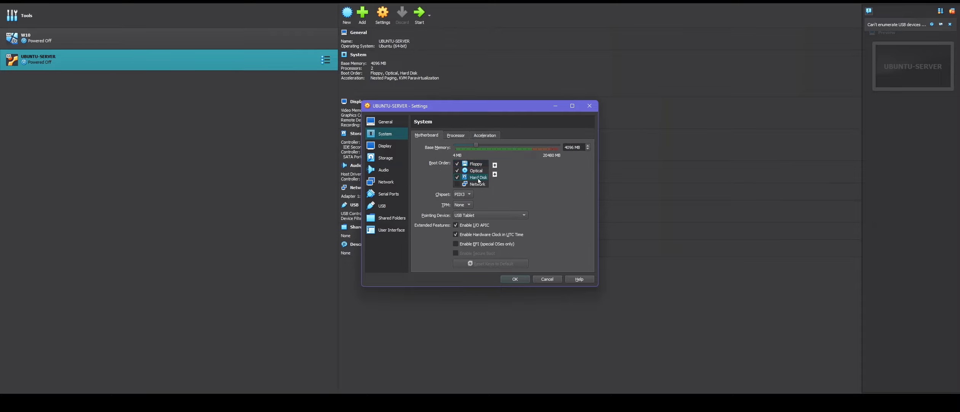
{"action": "double_click", "coordinate": [495, 166]}
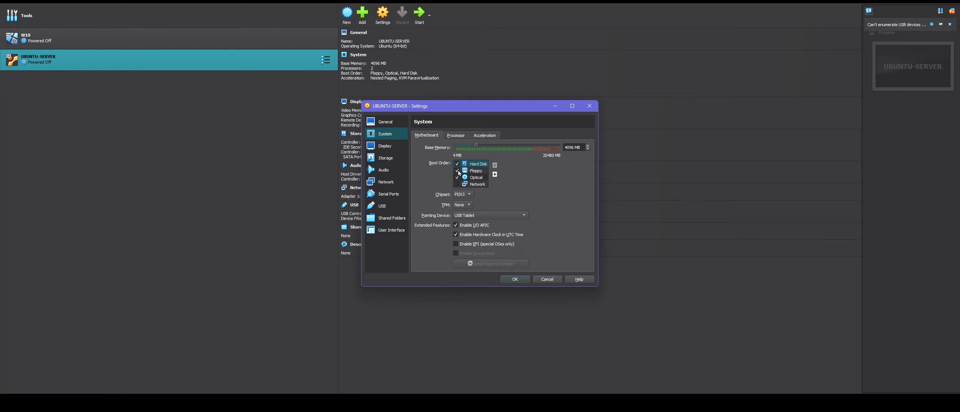
{"action": "left_click", "coordinate": [457, 171]}
{"action": "left_click", "coordinate": [457, 177]}
- Step through Display, Storage and Audio to review the bridged Network adapter
{"action": "left_click", "coordinate": [386, 146]}
{"action": "left_click", "coordinate": [386, 158]}
{"action": "left_click", "coordinate": [384, 170]}
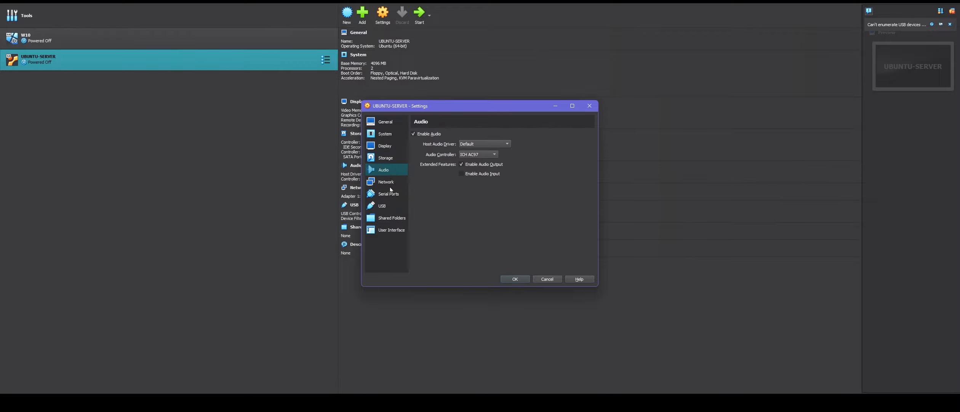
{"action": "left_click", "coordinate": [386, 182]}
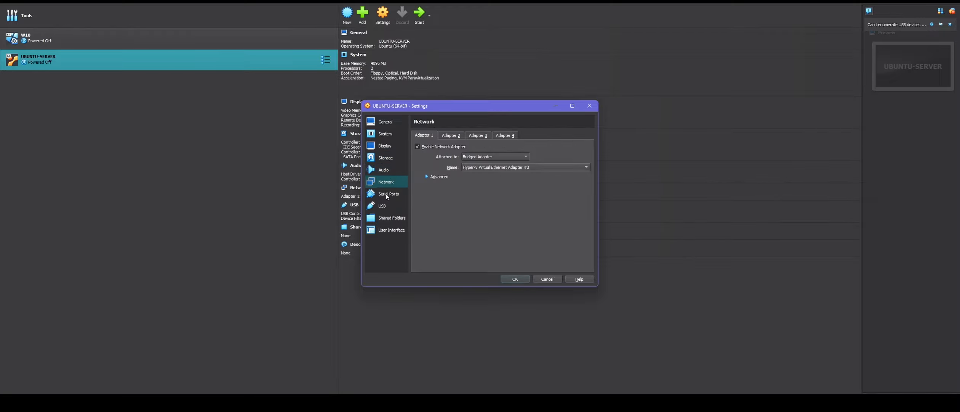
- Save the settings and start UBUNTU-SERVER with a Normal Start
{"action": "left_click", "coordinate": [515, 279]}
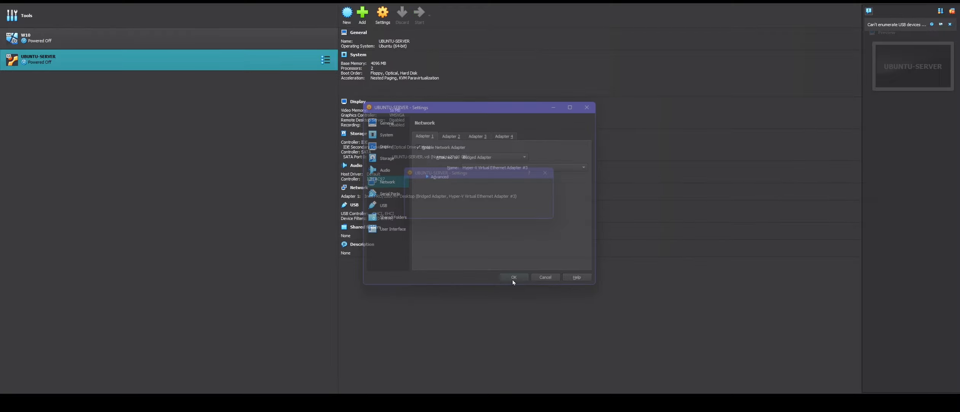
{"action": "right_click", "coordinate": [76, 63]}
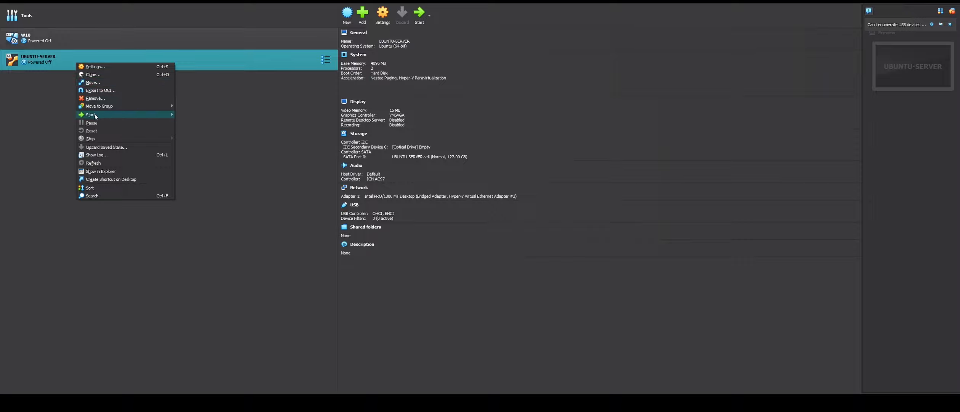
{"action": "left_click", "coordinate": [190, 114]}
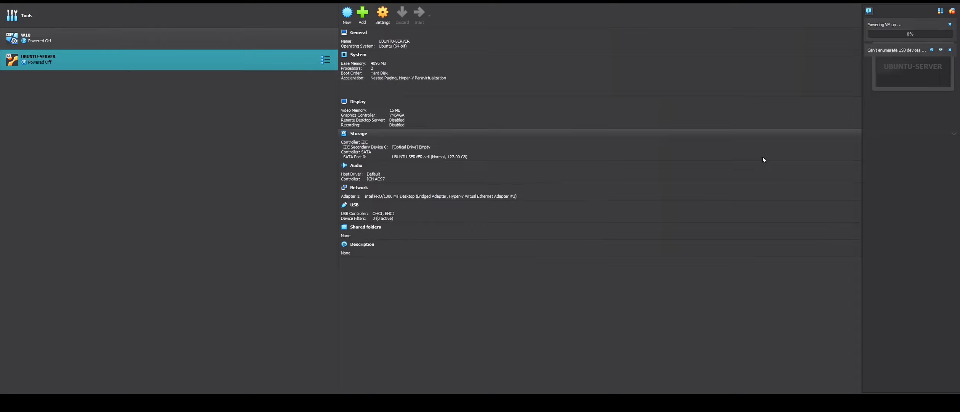
- Clear the notifications and reposition the VM window while it boots to the Ubuntu 24.04.4 login
{"action": "mouse_move", "coordinate": [698, 389]}
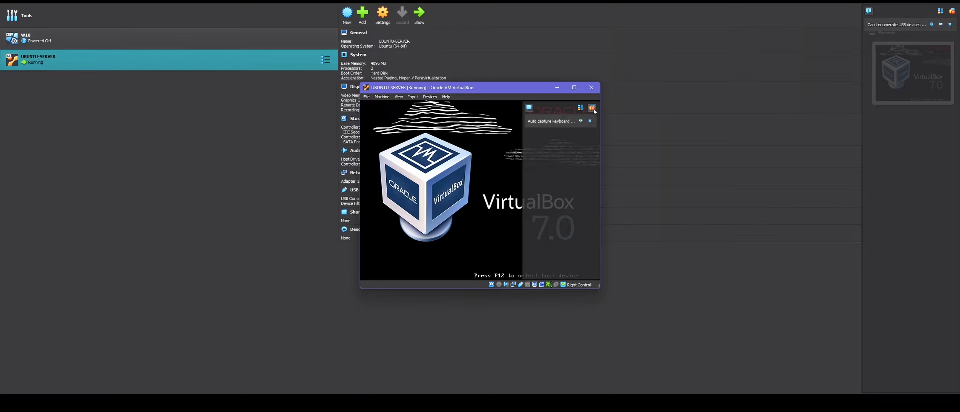
{"action": "left_click", "coordinate": [621, 109]}
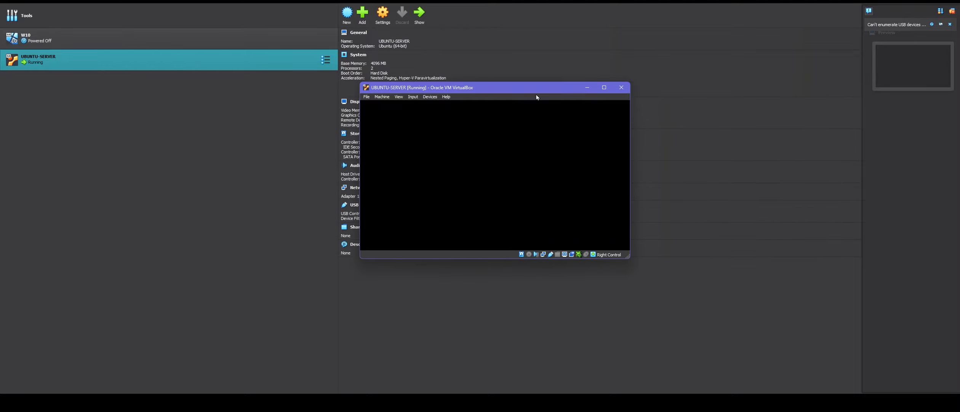
{"action": "left_click_drag", "start_coordinate": [518, 91], "coordinate": [594, 96]}
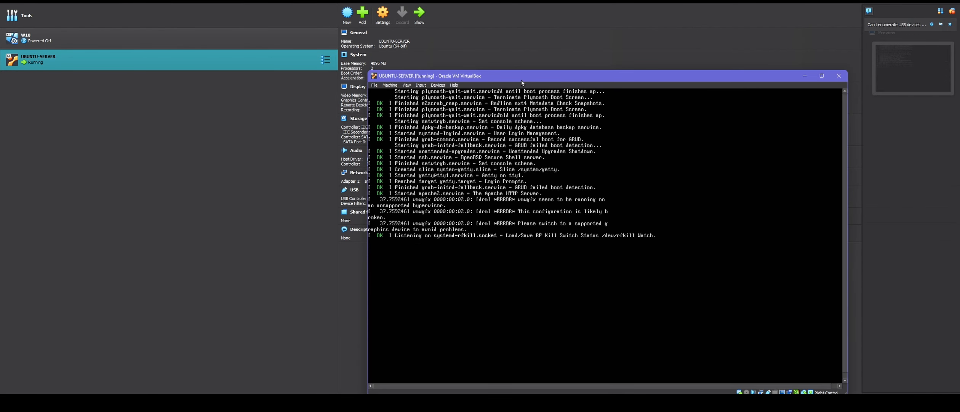
{"action": "left_click_drag", "start_coordinate": [522, 80], "coordinate": [468, 31]}
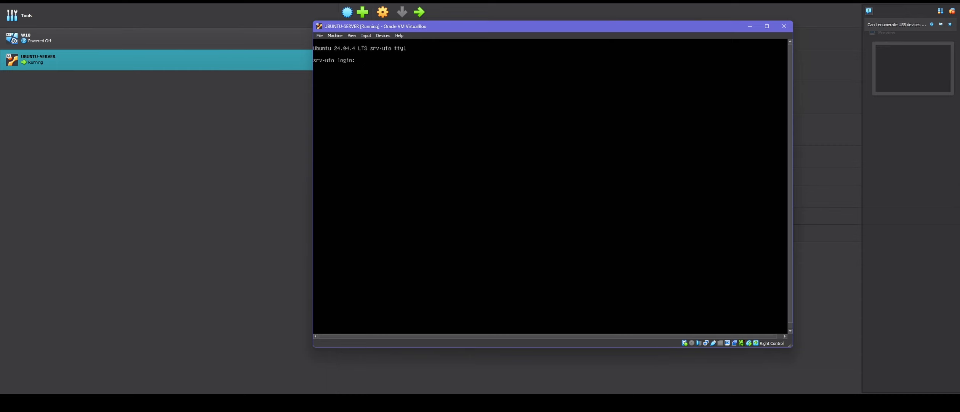
- Log in to the console as root with the account password and clear the screen
{"action": "type", "text": "oot"}
{"action": "key", "text": "Return"}
{"action": "key", "text": "Return"}
{"action": "type", "text": "root"}
{"action": "key", "text": "Return"}
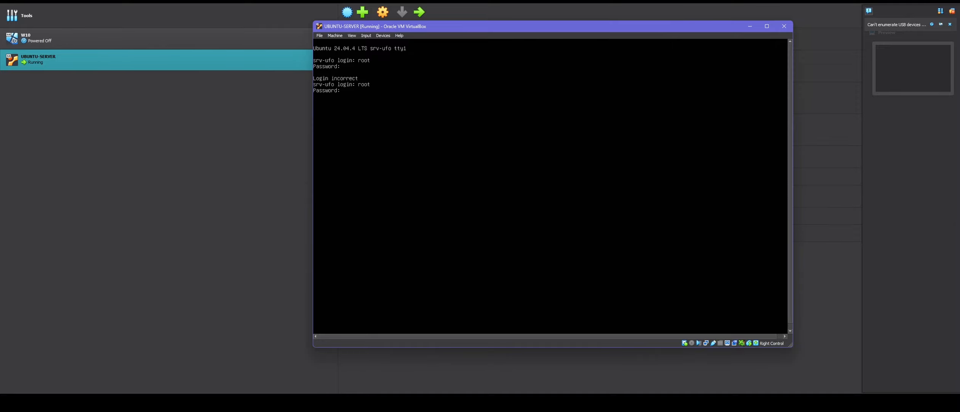
{"action": "key", "text": "Return"}
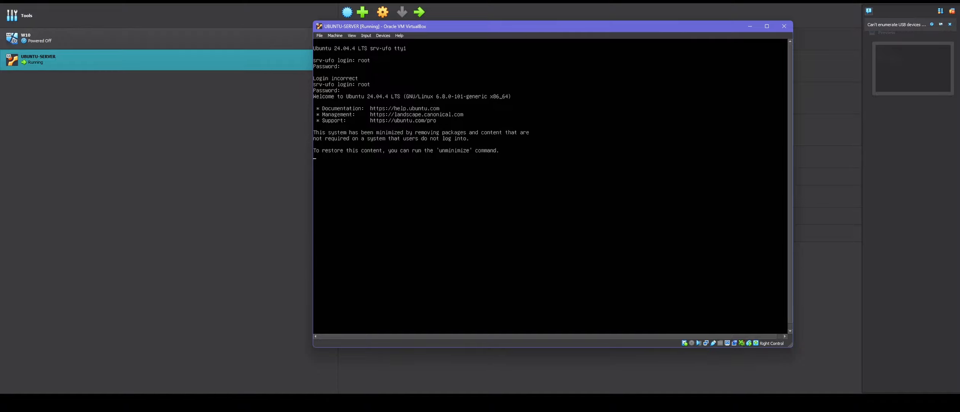
{"action": "key", "text": "Return"}
{"action": "key", "text": "Return"}
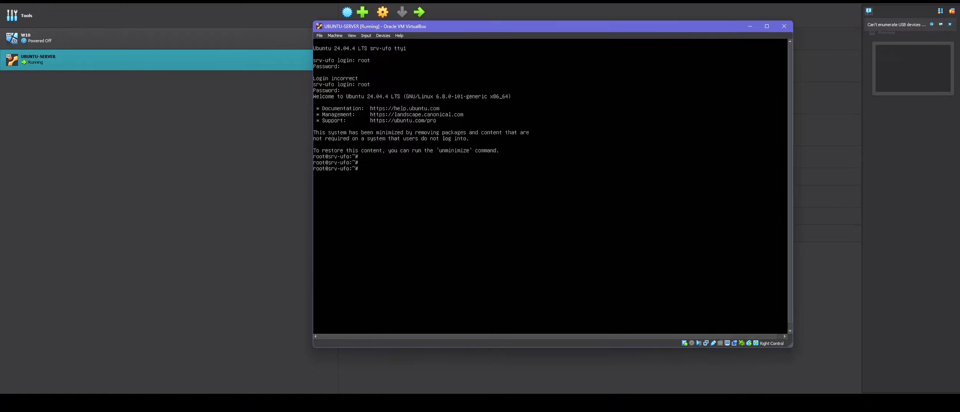
{"action": "type", "text": "clear"}
{"action": "key", "text": "Return"}
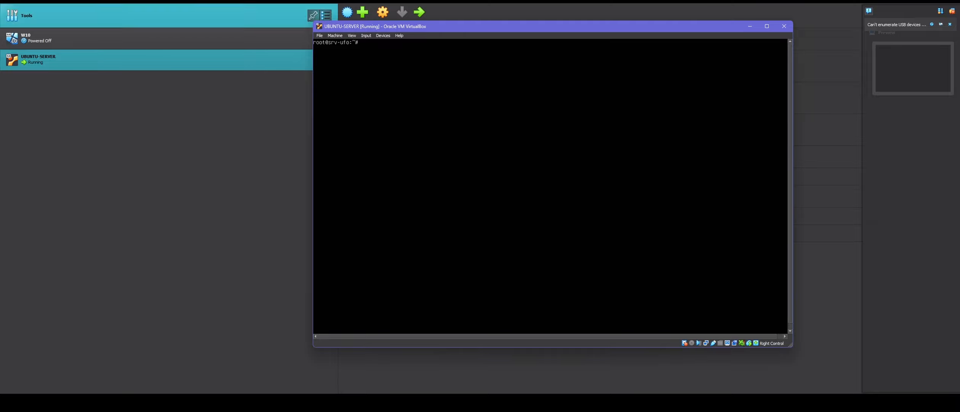
- Run ip a, then ip a | grep inet to list the server's addresses
{"action": "left_click_drag", "start_coordinate": [469, 24], "coordinate": [457, 41]}
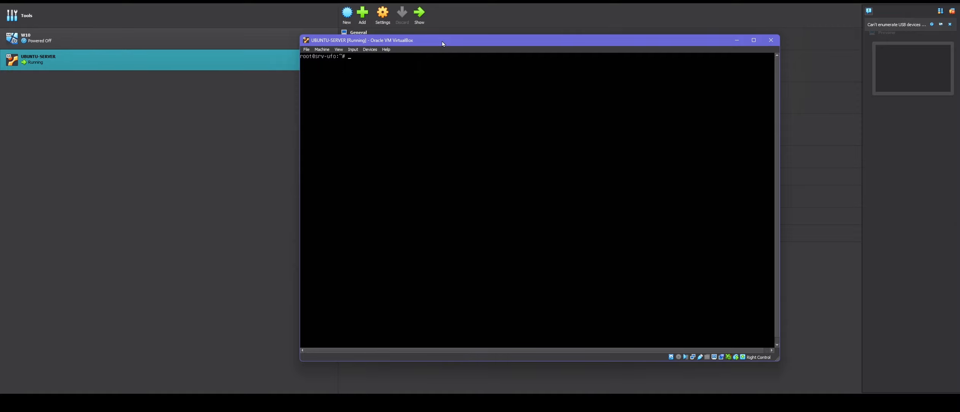
{"action": "left_click_drag", "start_coordinate": [442, 43], "coordinate": [478, 56]}
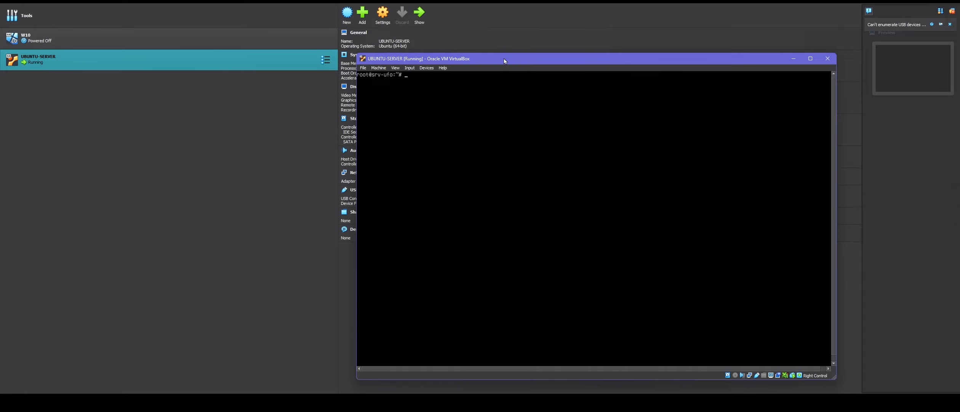
{"action": "left_click_drag", "start_coordinate": [504, 60], "coordinate": [504, 50]}
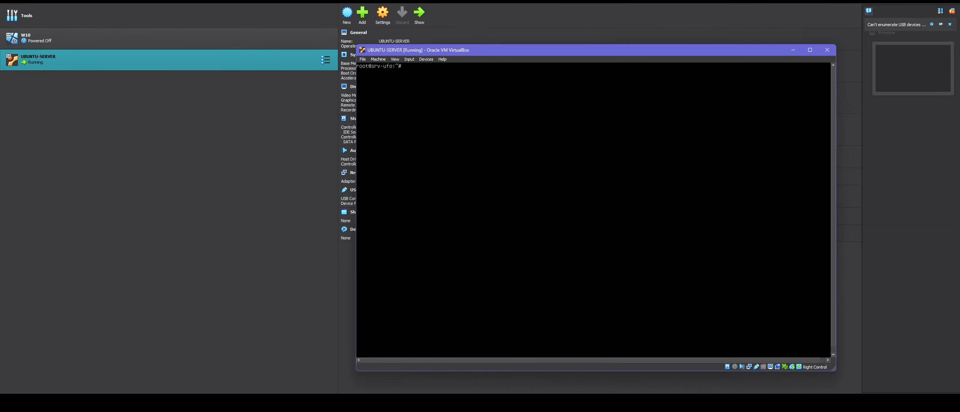
{"action": "type", "text": "ip a"}
{"action": "key", "text": "Return"}
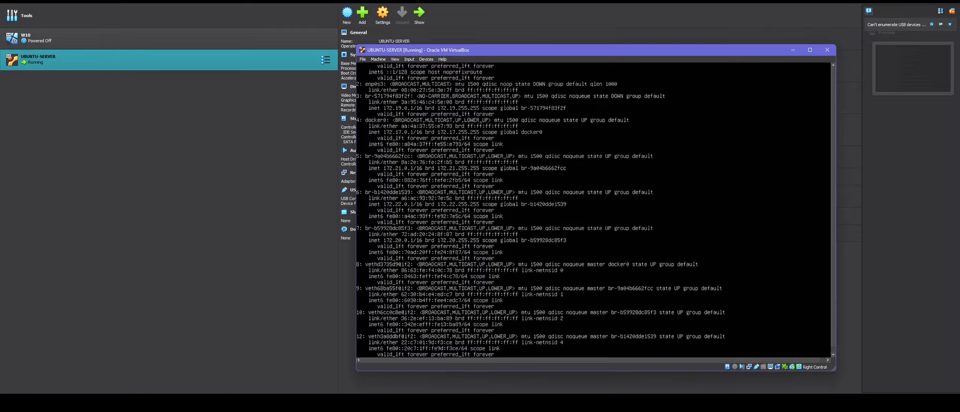
{"action": "key", "text": "ctrl+l"}
{"action": "type", "text": "ip a"}
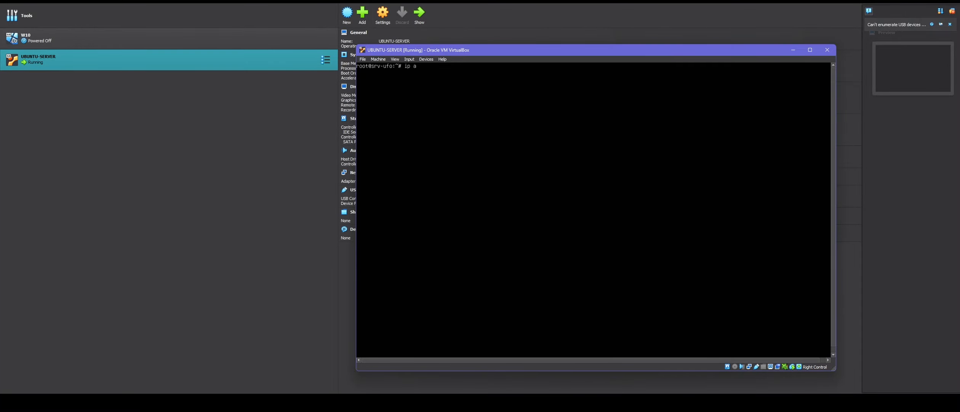
{"action": "type", "text": " | grep inet"}
{"action": "key", "text": "Return"}
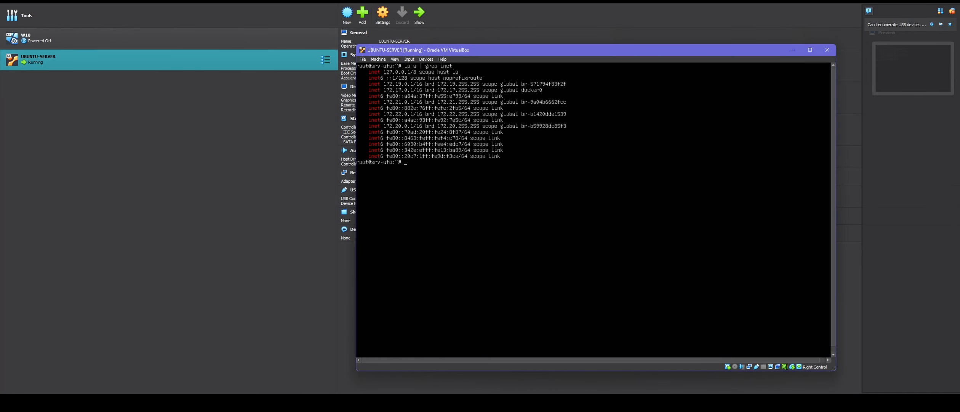
{"action": "left_click_drag", "start_coordinate": [471, 49], "coordinate": [440, 51]}
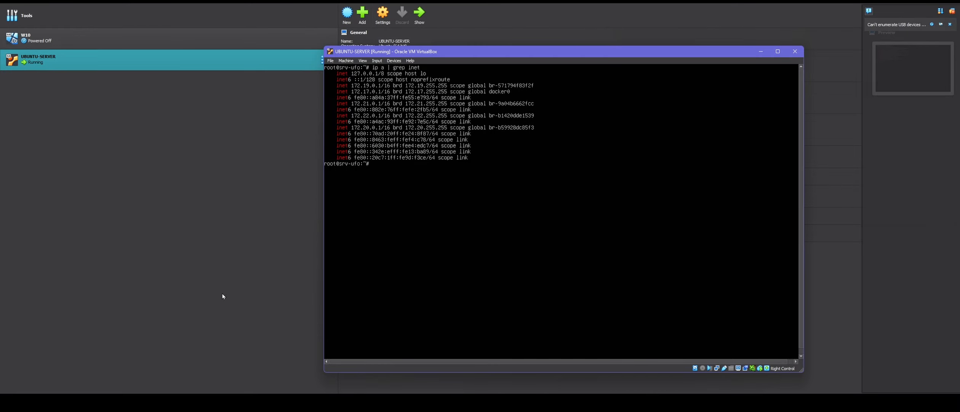
- Run ipconfig on the host, highlight ufo_connection's IPv4 192.168.110.2, and close the prompt
{"action": "left_click", "coordinate": [181, 251]}
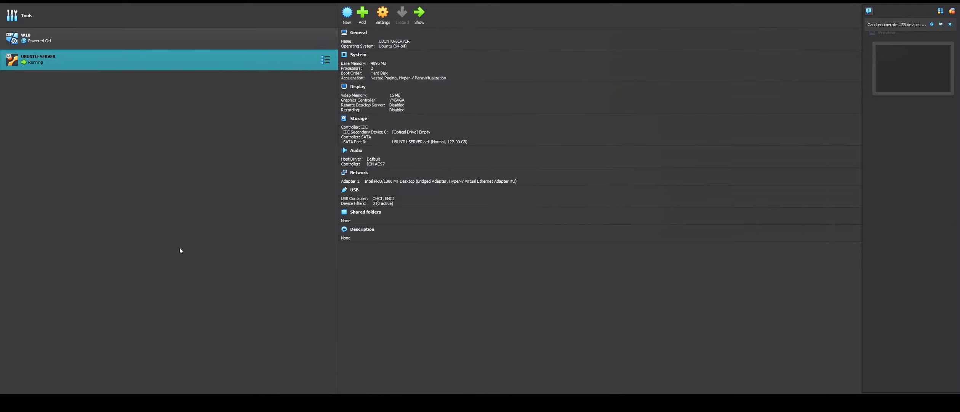
{"action": "key", "text": "super+r"}
{"action": "key", "text": "Return"}
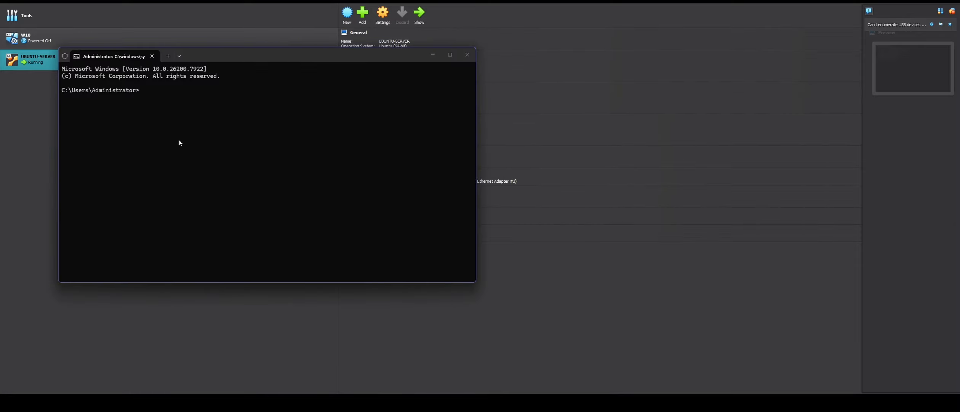
{"action": "type", "text": "ipconfig"}
{"action": "key", "text": "Return"}
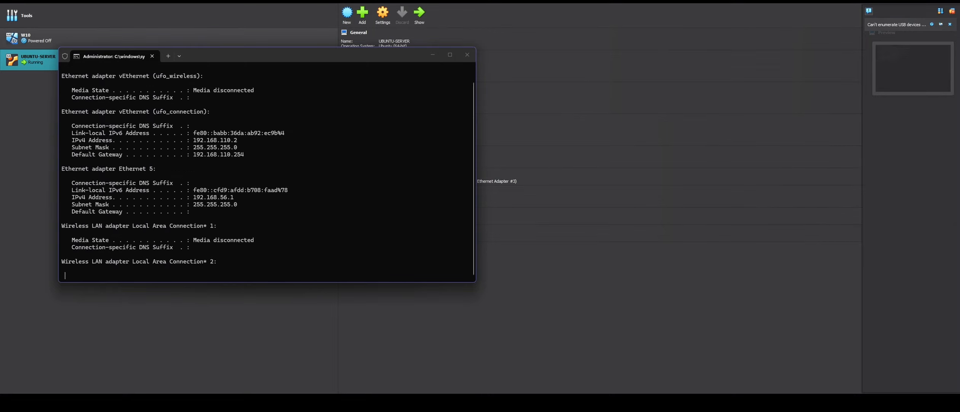
{"action": "scroll", "coordinate": [268, 153], "scroll_direction": "up", "scroll_amount": 8}
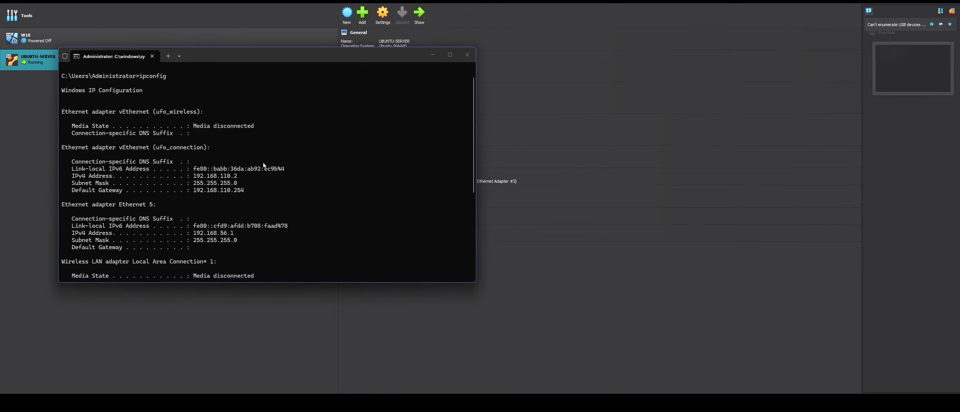
{"action": "left_click_drag", "start_coordinate": [188, 182], "coordinate": [72, 180]}
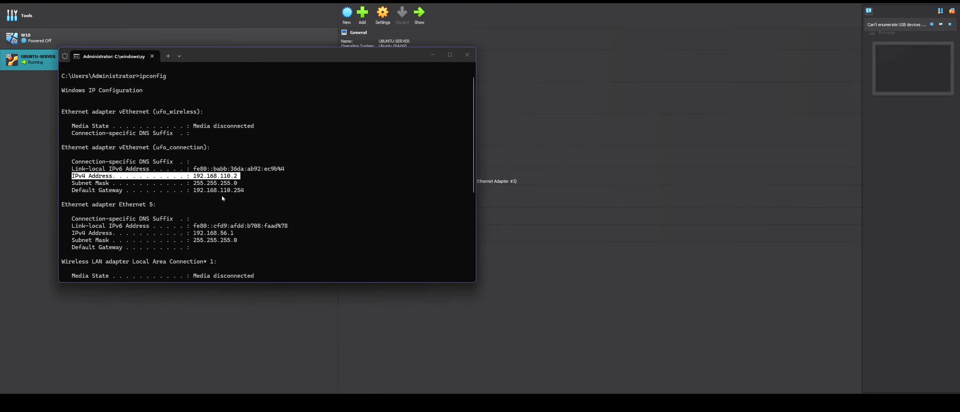
{"action": "left_click", "coordinate": [467, 56]}
- Bring the UBUNTU-SERVER console forward and minimize the host command prompt behind it
{"action": "mouse_move", "coordinate": [763, 387]}
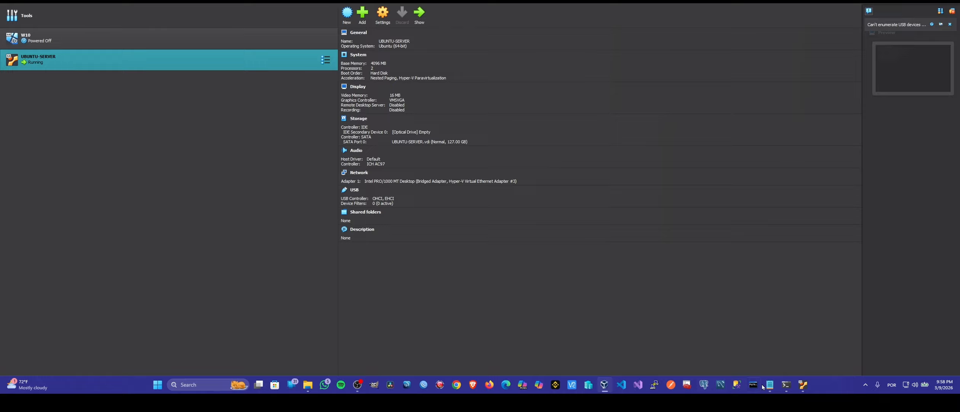
{"action": "left_click", "coordinate": [787, 388]}
{"action": "left_click", "coordinate": [803, 384]}
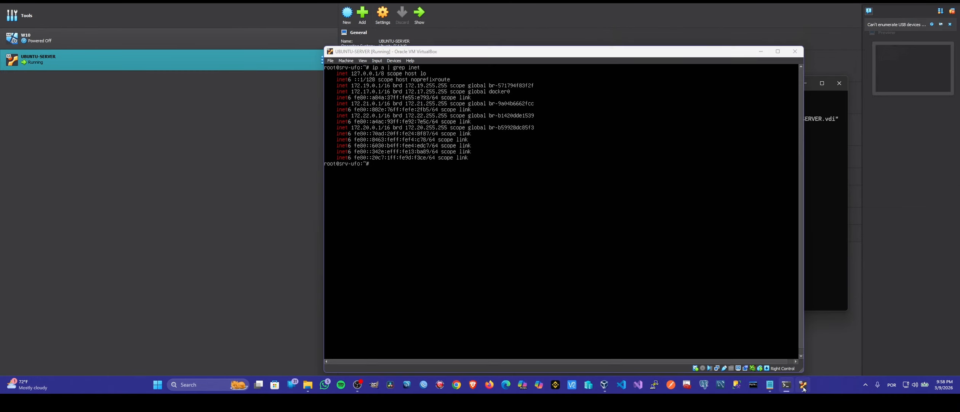
{"action": "left_click_drag", "start_coordinate": [457, 52], "coordinate": [351, 32]}
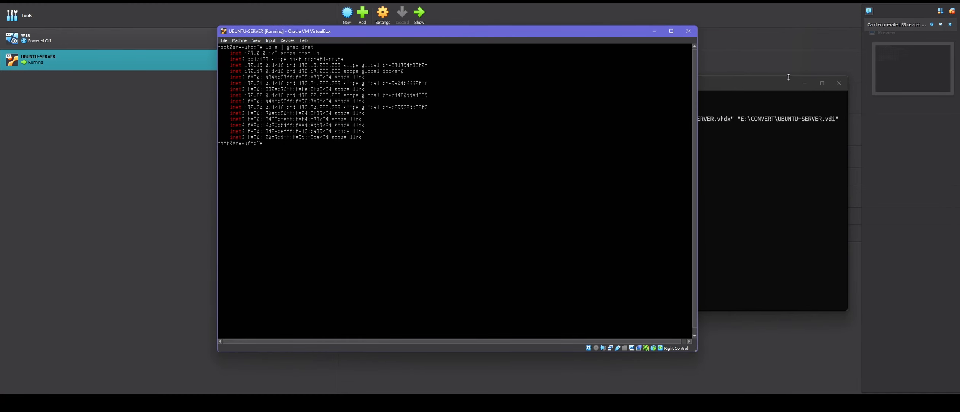
{"action": "left_click", "coordinate": [805, 84]}
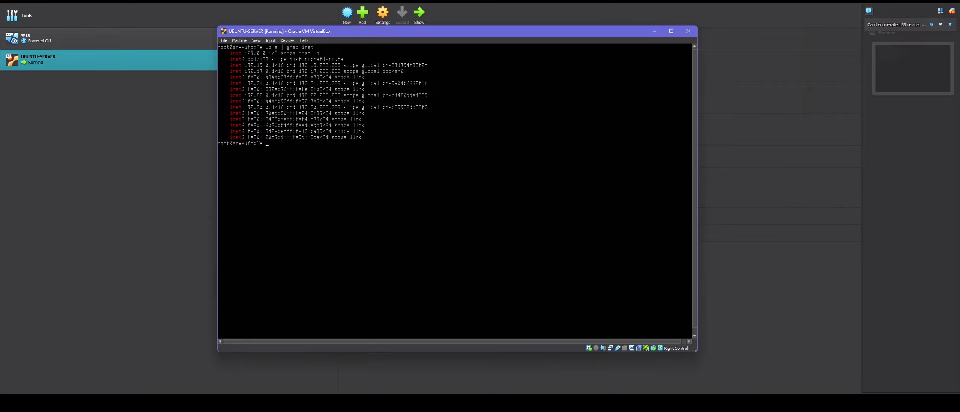
- Clear the console, cd into /etc/netplan and list 50-cloud-init.yaml
{"action": "type", "text": "clear"}
{"action": "key", "text": "Return"}
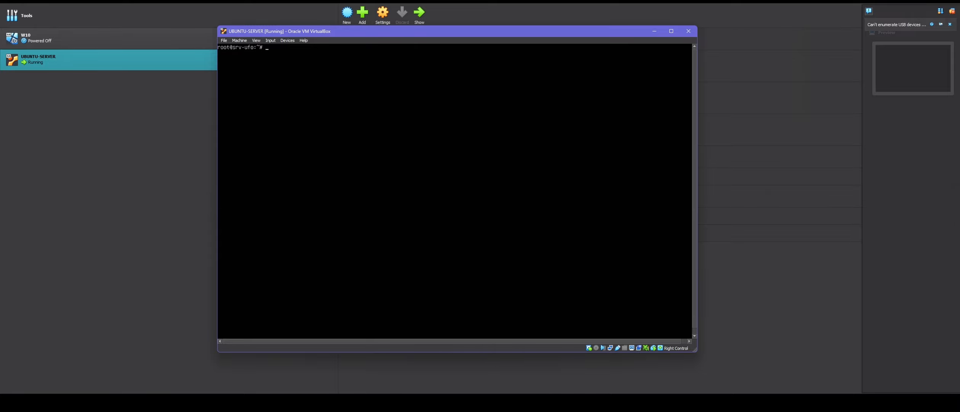
{"action": "type", "text": "cd /etc/netpl"}
{"action": "key", "text": "Tab"}
{"action": "key", "text": "Return"}
{"action": "type", "text": "ls"}
{"action": "key", "text": "Return"}
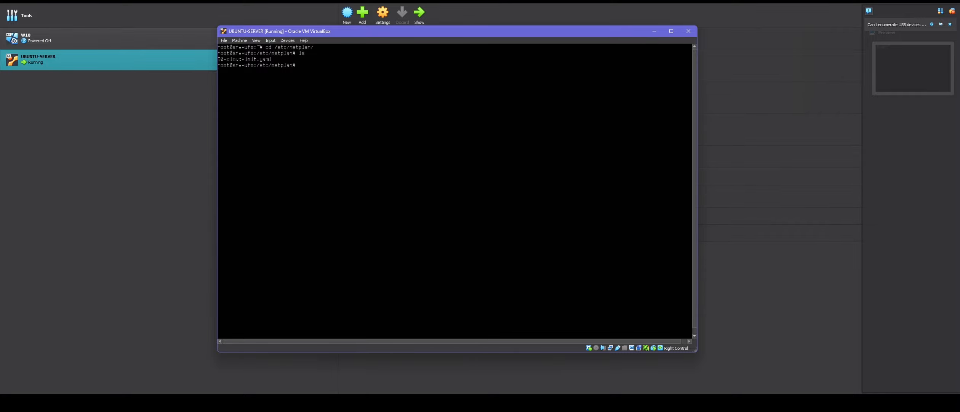
{"action": "type", "text": "nano 50"}
{"action": "key", "text": "Tab"}
{"action": "key", "text": "Return"}
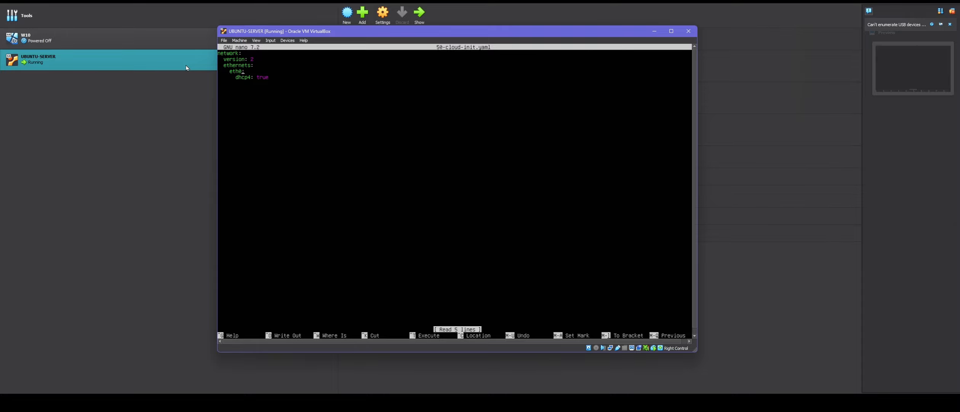
{"action": "key", "text": "ctrl+x"}
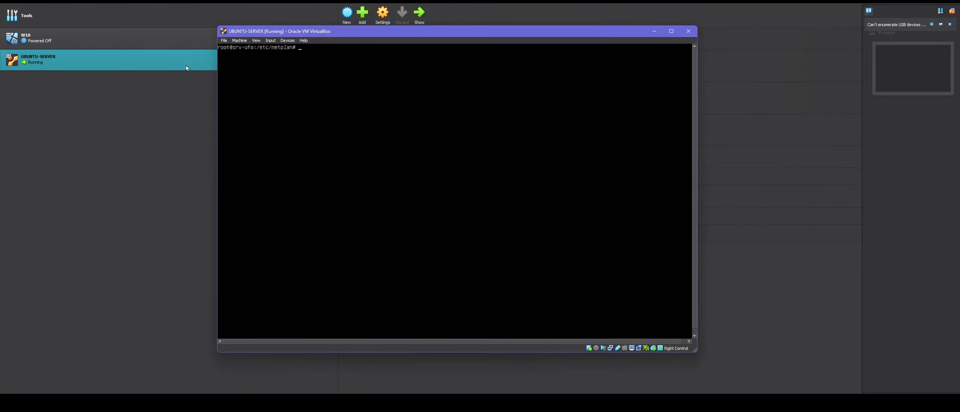
{"action": "type", "text": "ip a"}
{"action": "key", "text": "Return"}
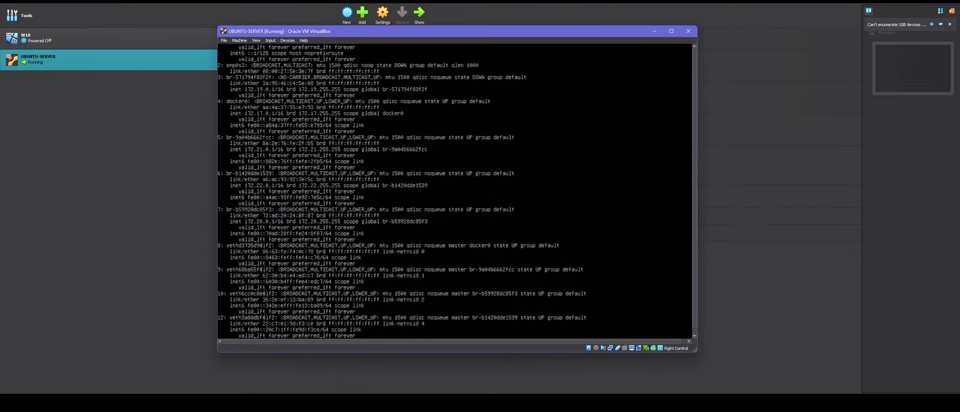
{"action": "type", "text": "cleare"}
{"action": "key", "text": "Return"}
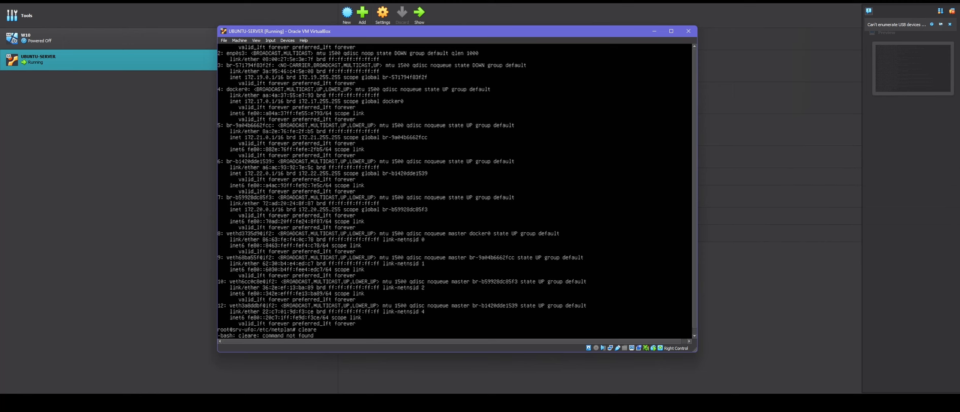
{"action": "type", "text": "clear"}
{"action": "key", "text": "Return"}
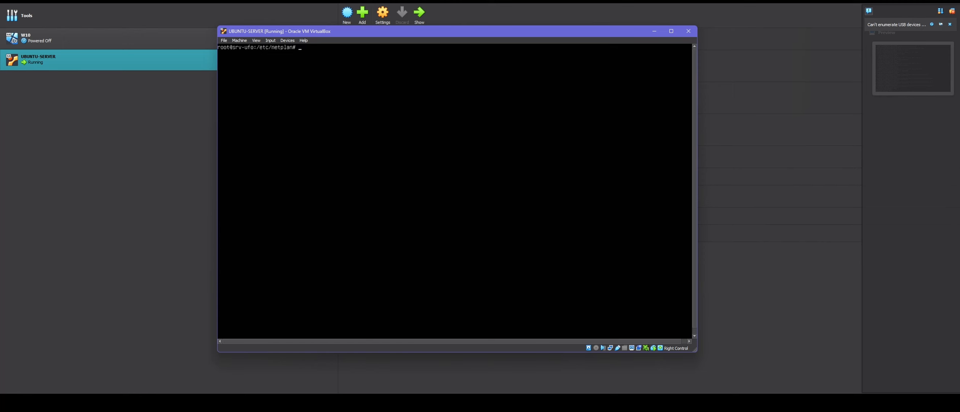
{"action": "type", "text": "cleare"}
{"action": "key", "text": "Up"}
{"action": "key", "text": "Return"}
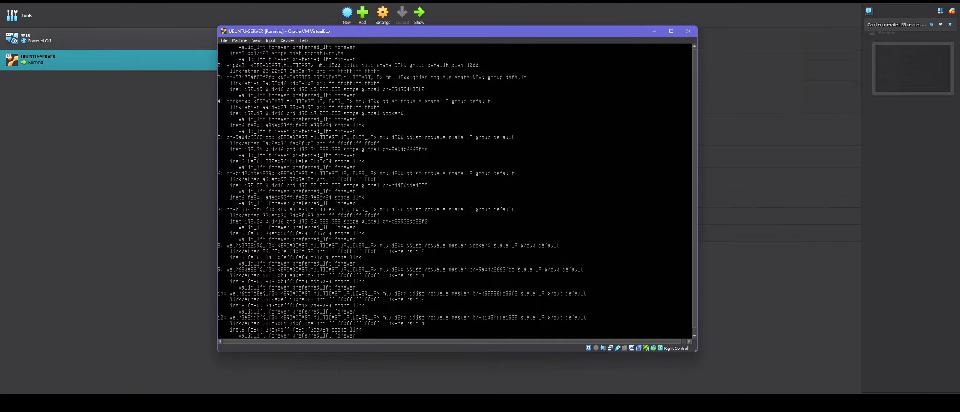
{"action": "key", "text": "ctrl+l"}
{"action": "type", "text": "clear"}
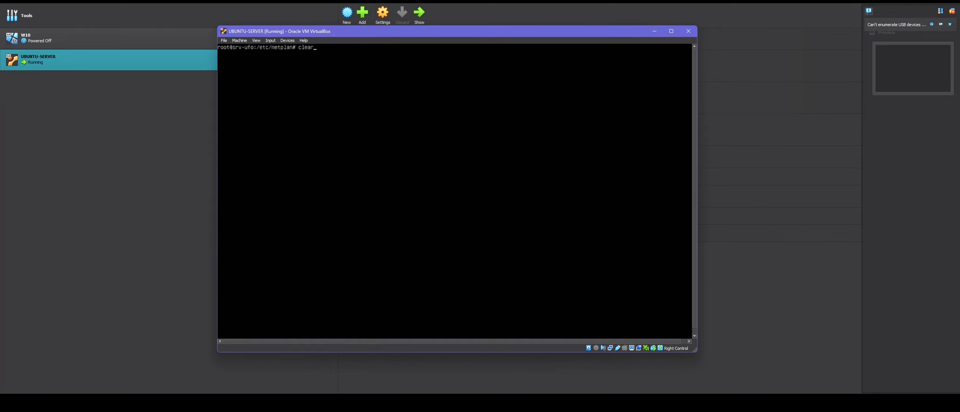
{"action": "key", "text": "Up"}
- In nano, change eth0 to enp0s3 and dhcp4 true to yes, then save and exit
{"action": "key", "text": "Return"}
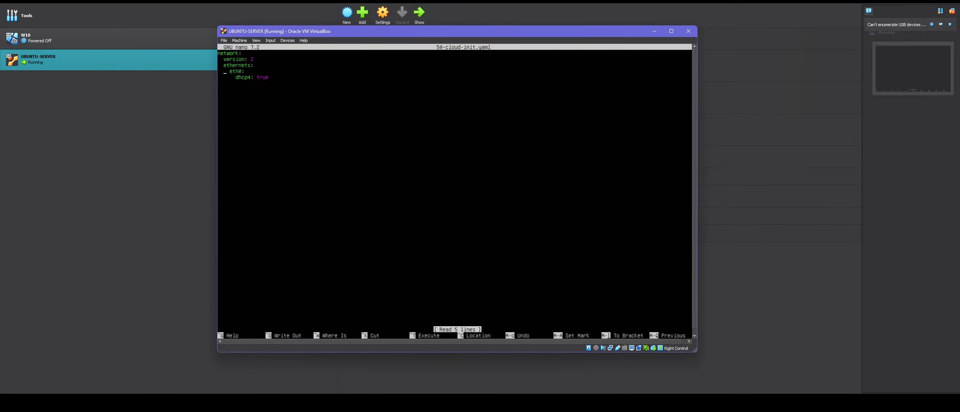
{"action": "key", "text": "BackSpace"}
{"action": "key", "text": "BackSpace"}
{"action": "key", "text": "BackSpace"}
{"action": "type", "text": "np0s3"}
{"action": "key", "text": "Down"}
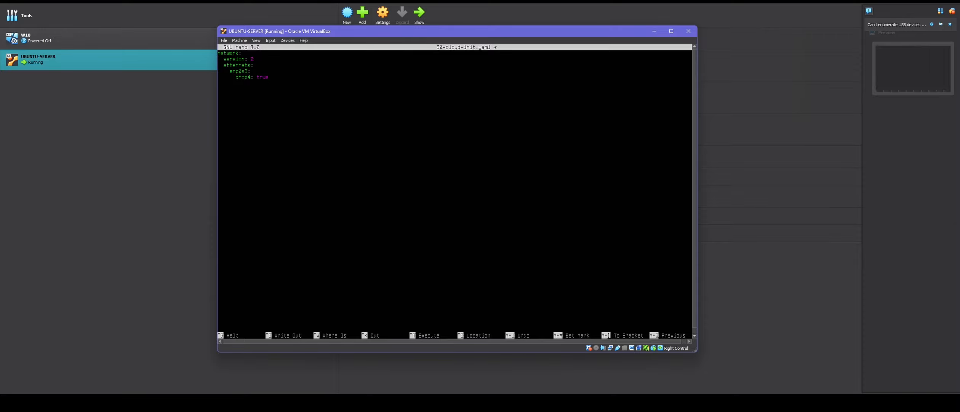
{"action": "key", "text": "BackSpace"}
{"action": "key", "text": "BackSpace"}
{"action": "key", "text": "BackSpace"}
{"action": "key", "text": "BackSpace"}
{"action": "key", "text": "BackSpace"}
{"action": "type", "text": "yes"}
{"action": "key", "text": "ctrl+o"}
{"action": "key", "text": "Return"}
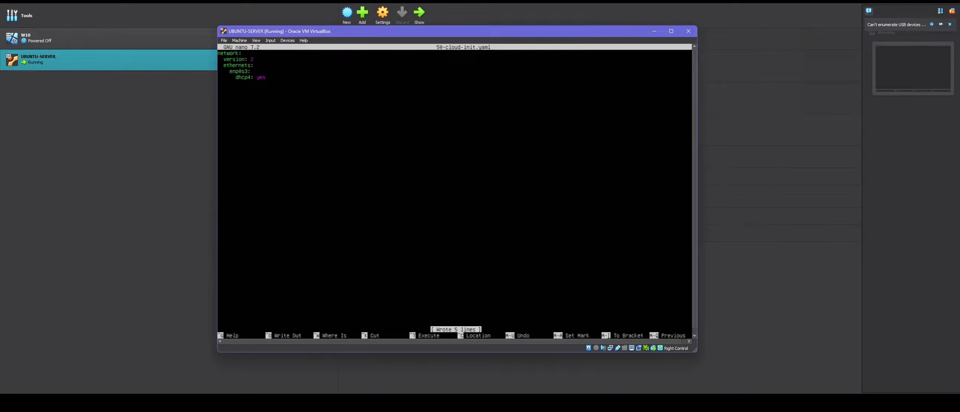
{"action": "key", "text": "ctrl+x"}
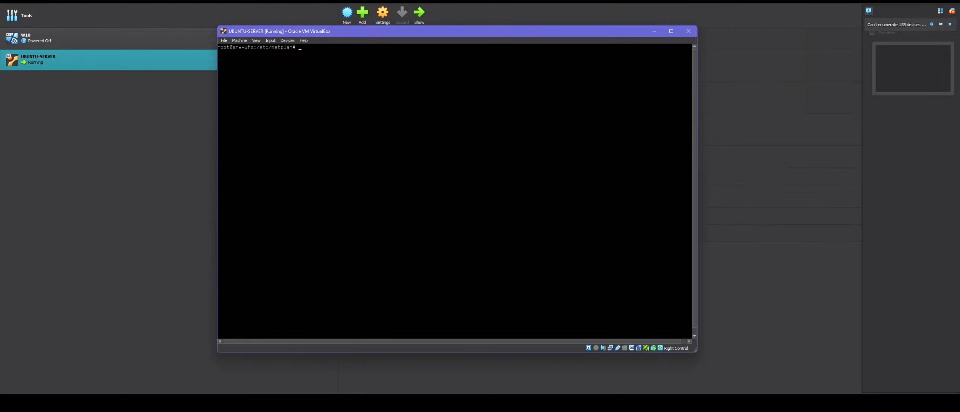
- Run netplan apply, then reboot the server back to the srv-ufo login prompt
{"action": "type", "text": "net"}
{"action": "type", "text": "plan apply"}
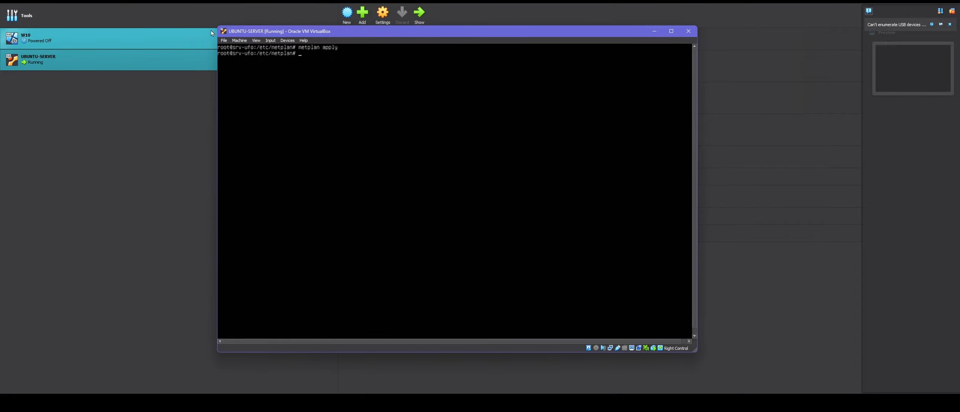
{"action": "left_click", "coordinate": [239, 40]}
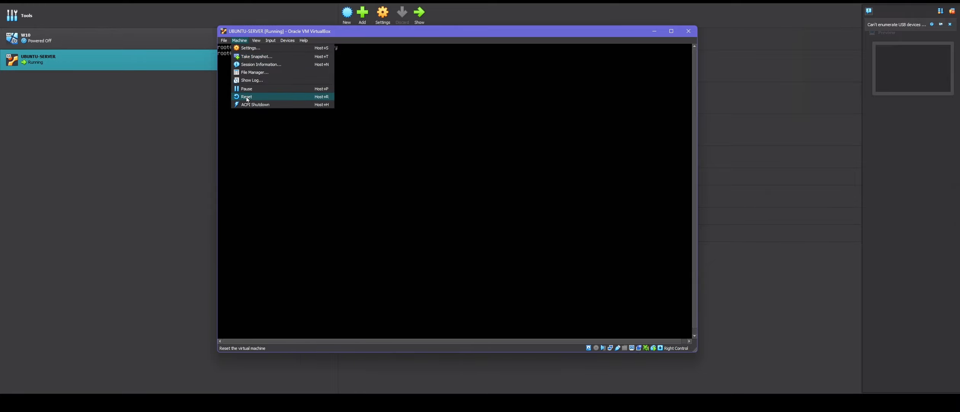
{"action": "left_click", "coordinate": [250, 118]}
{"action": "type", "text": "rebb"}
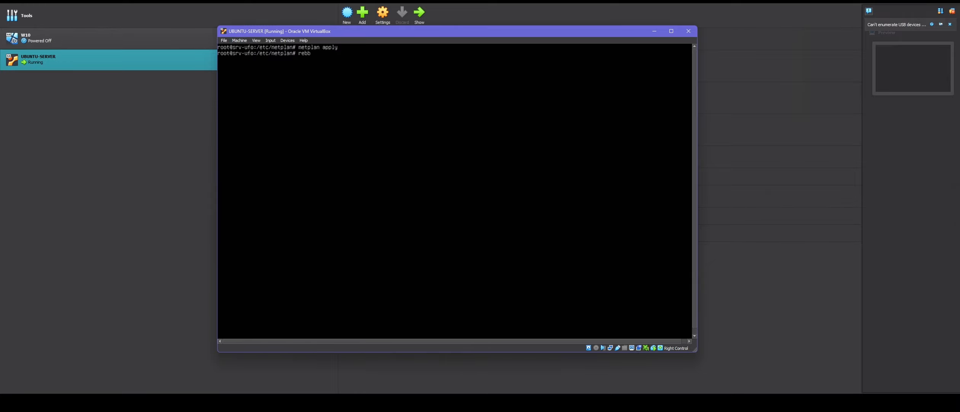
{"action": "type", "text": "oot"}
{"action": "key", "text": "Return"}
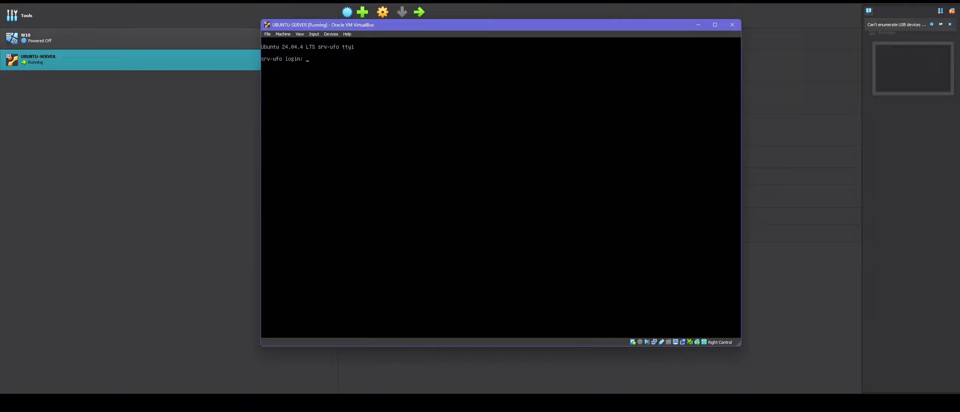
- Log in as root, confirm enp0s3 holds 192.168.110.11/24, then bring the host command prompt forward
{"action": "type", "text": "root"}
{"action": "key", "text": "Return"}
{"action": "key", "text": "Return"}
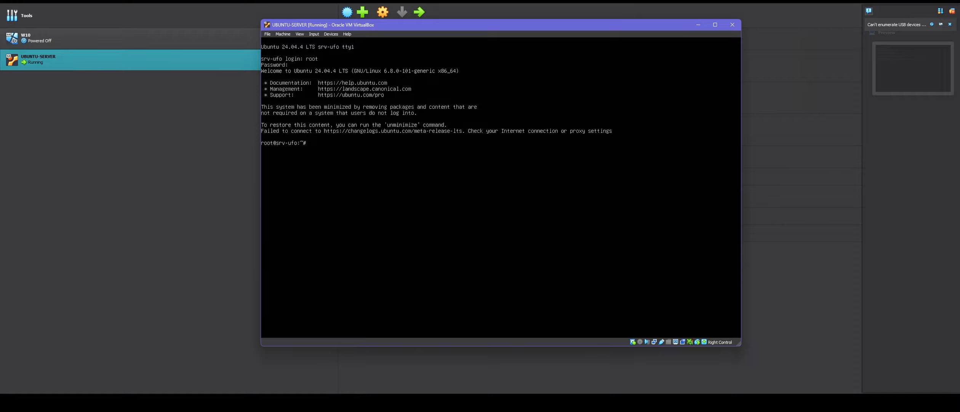
{"action": "type", "text": "ip a"}
{"action": "type", "text": "| grep enp0s3"}
{"action": "key", "text": "Return"}
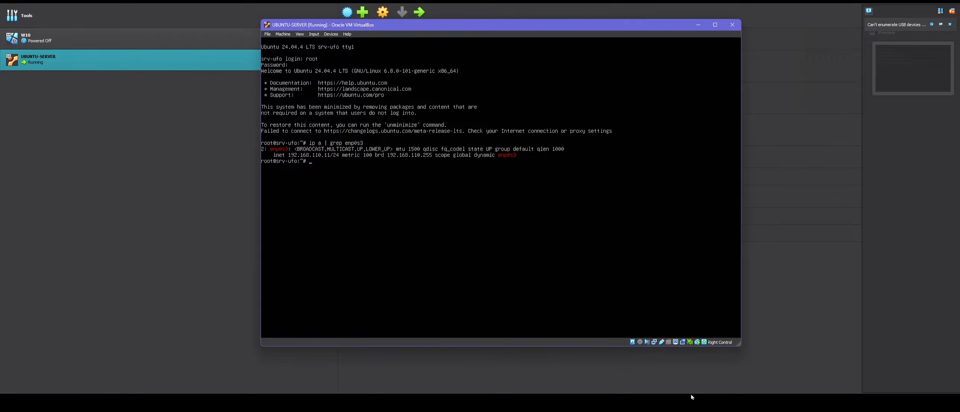
{"action": "mouse_move", "coordinate": [733, 379]}
{"action": "left_click", "coordinate": [789, 385]}
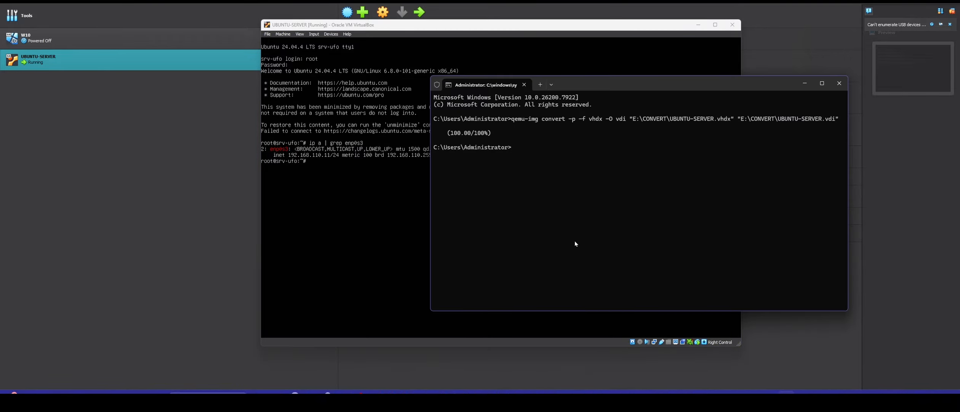
- Reconfirm with ipconfig that the host is at 192.168.110.2, then set aside the terminal and Ubuntu console
{"action": "type", "text": "ipconfig"}
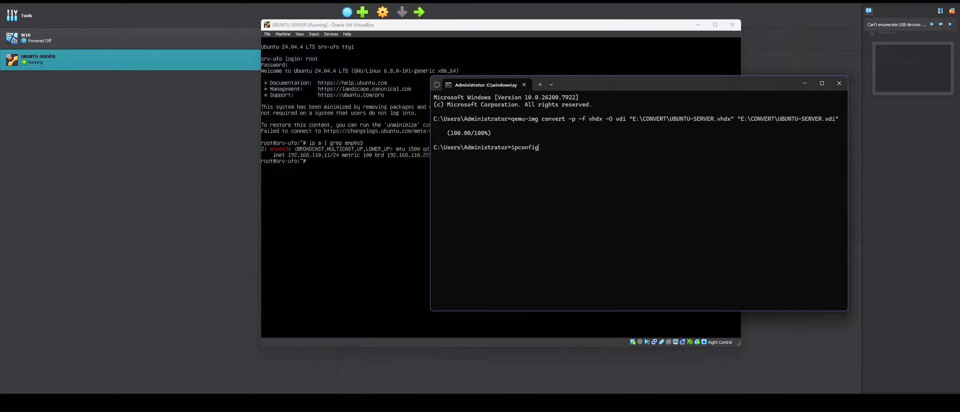
{"action": "key", "text": "Return"}
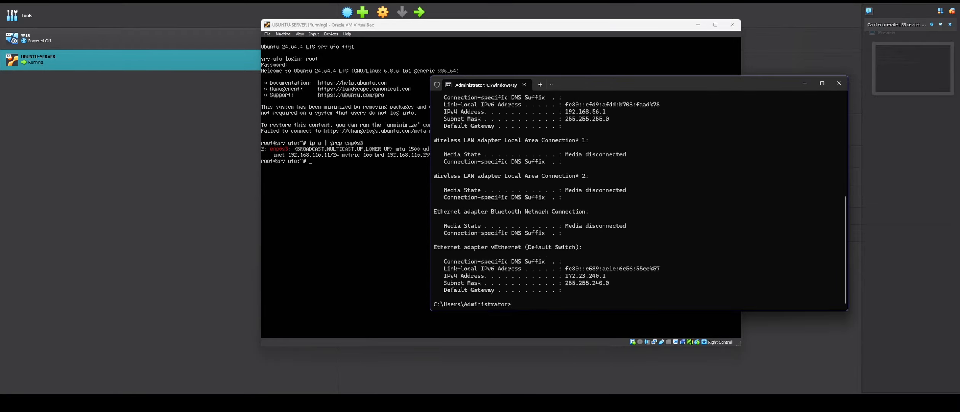
{"action": "scroll", "coordinate": [628, 167], "scroll_direction": "up", "scroll_amount": 6}
{"action": "left_click_drag", "start_coordinate": [612, 183], "coordinate": [564, 185]}
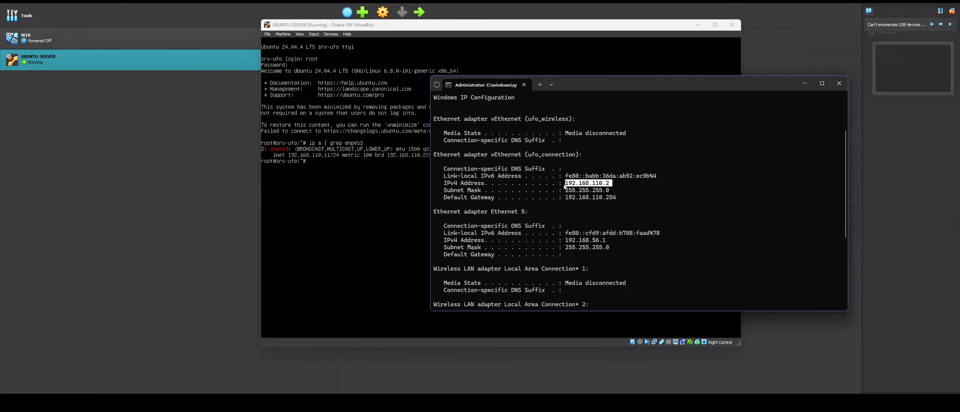
{"action": "left_click", "coordinate": [802, 82]}
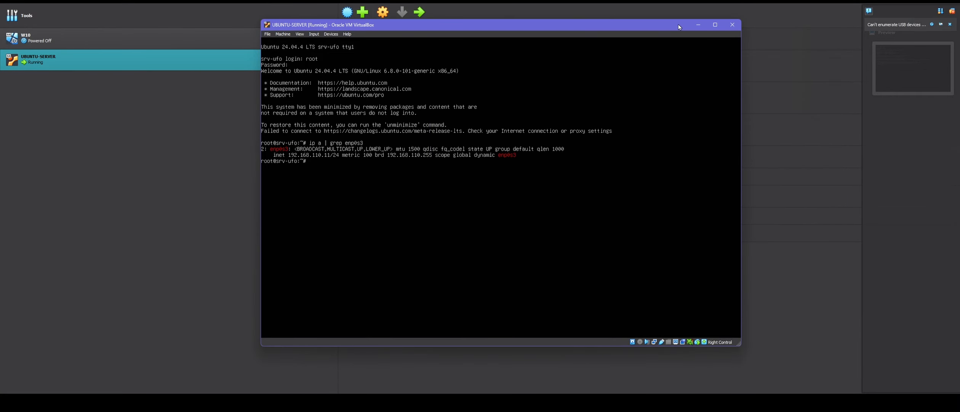
{"action": "left_click", "coordinate": [731, 25]}
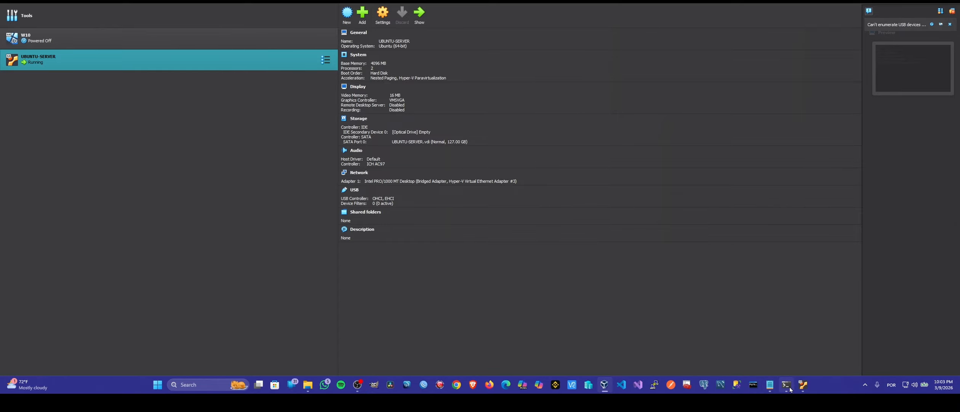
- Bring back the Administrator terminal, move it up-left, and clear its screen
{"action": "left_click", "coordinate": [782, 353]}
{"action": "left_click_drag", "start_coordinate": [609, 92], "coordinate": [425, 63]}
{"action": "left_click", "coordinate": [505, 233]}
{"action": "type", "text": "clear"}
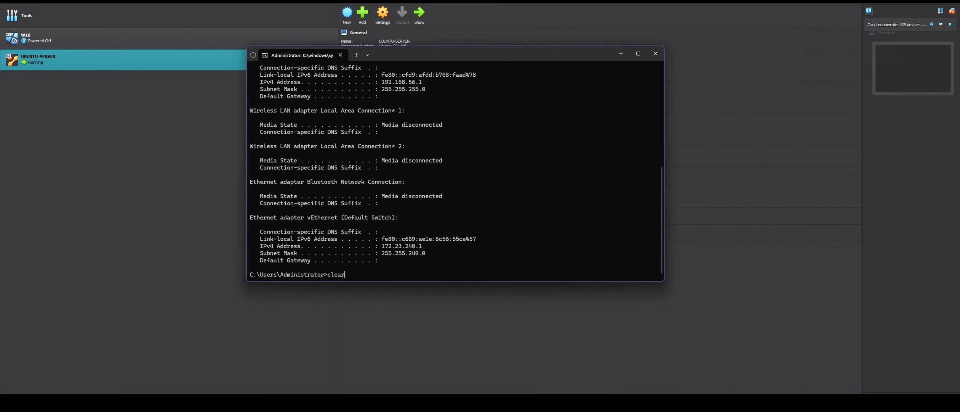
{"action": "key", "text": "Return"}
{"action": "type", "text": "cls"}
{"action": "key", "text": "Return"}
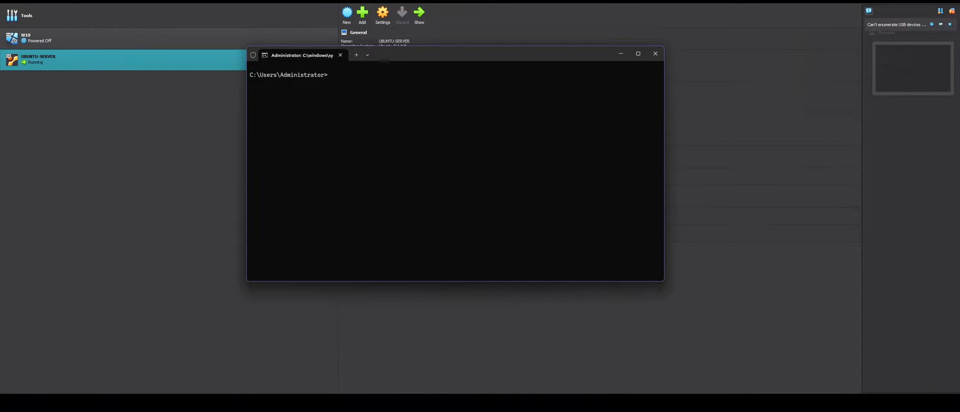
- Connect over SSH as root to 192.168.110.11, checking the server console for its address
{"action": "type", "text": "ssh "}
{"action": "type", "text": "roto"}
{"action": "key", "text": "BackSpace"}
{"action": "key", "text": "BackSpace"}
{"action": "key", "text": "BackSpace"}
{"action": "type", "text": "oot @192.160.110"}
{"action": "mouse_move", "coordinate": [845, 389]}
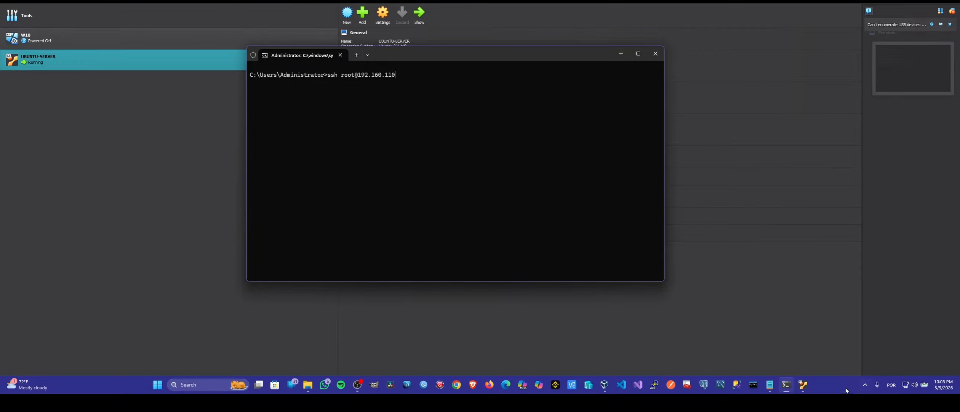
{"action": "left_click", "coordinate": [803, 384]}
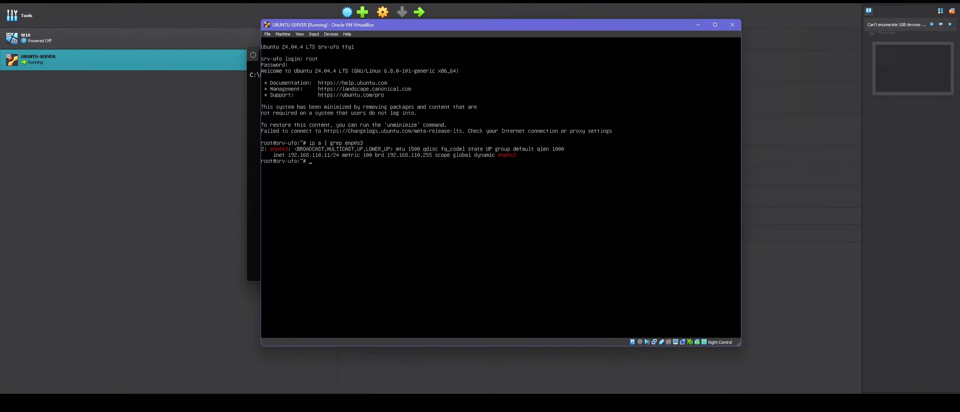
{"action": "left_click", "coordinate": [698, 24]}
{"action": "type", "text": "110.11"}
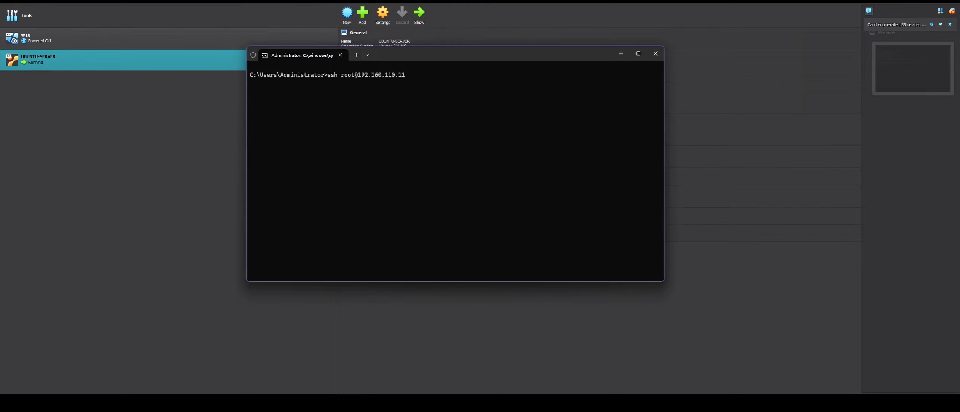
{"action": "key", "text": "Return"}
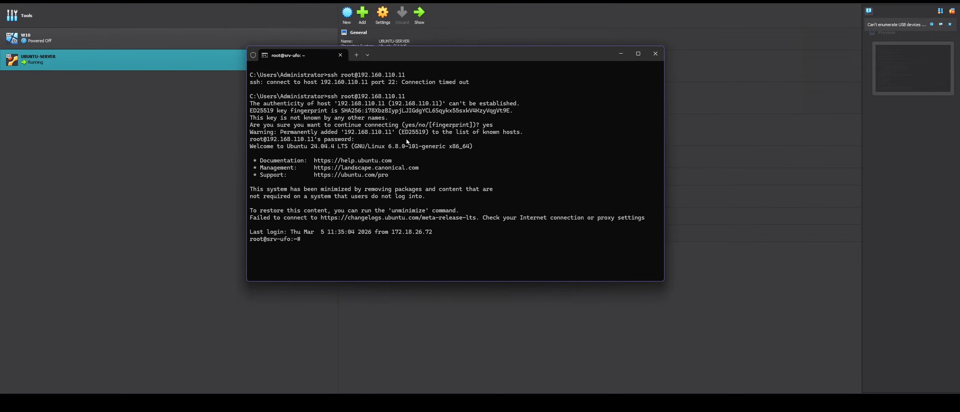
- Clear the SSH screen and run ip a, highlighting enp0s3 and its 192.168.110.11/24 address
{"action": "type", "text": "clear"}
{"action": "key", "text": "Return"}
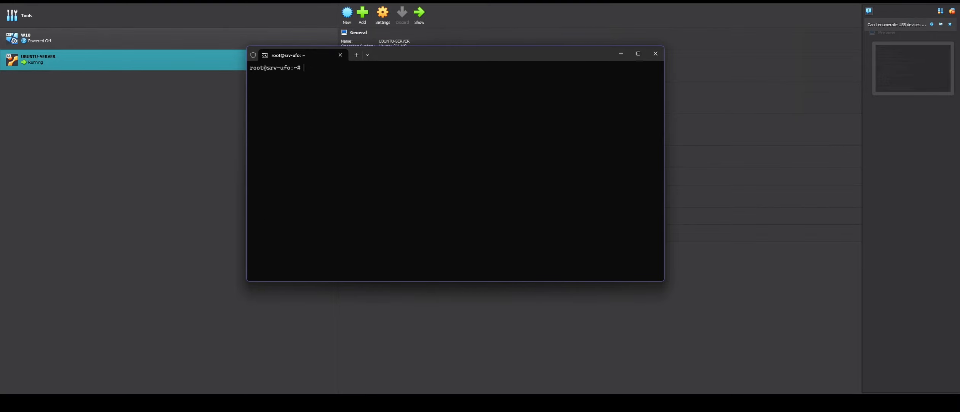
{"action": "type", "text": "ip a"}
{"action": "key", "text": "Return"}
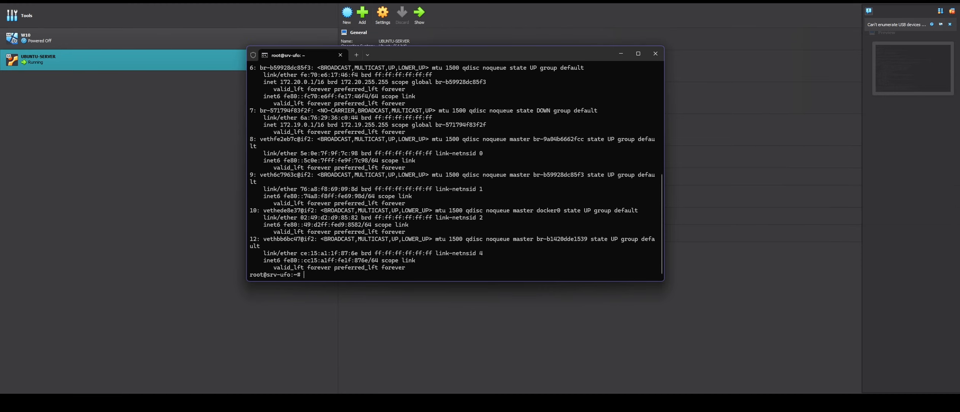
{"action": "scroll", "coordinate": [358, 176], "scroll_direction": "up", "scroll_amount": 10}
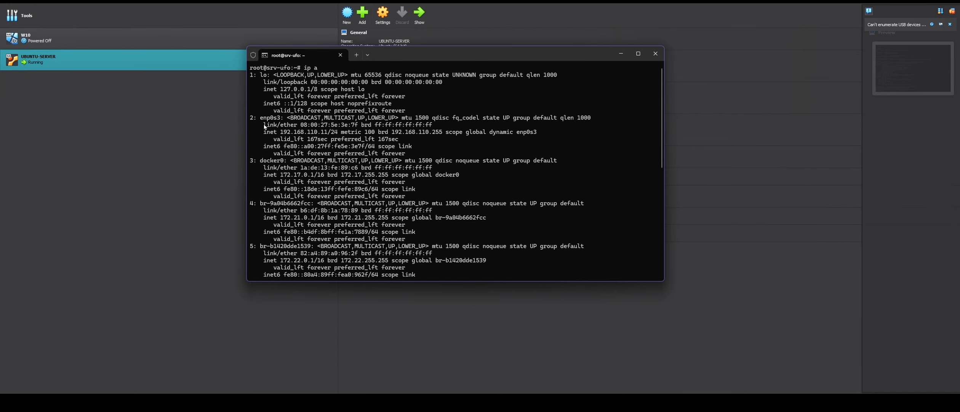
{"action": "left_click_drag", "start_coordinate": [262, 119], "coordinate": [399, 142]}
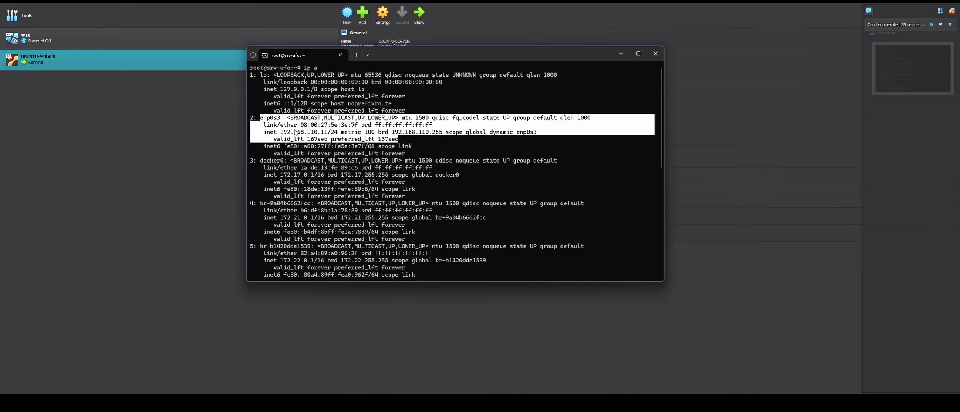
{"action": "left_click_drag", "start_coordinate": [280, 132], "coordinate": [338, 135]}
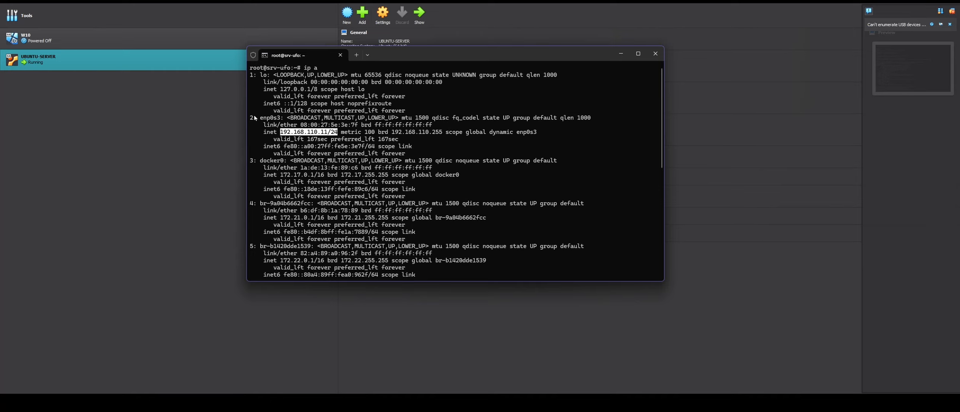
{"action": "left_click_drag", "start_coordinate": [260, 119], "coordinate": [284, 123]}
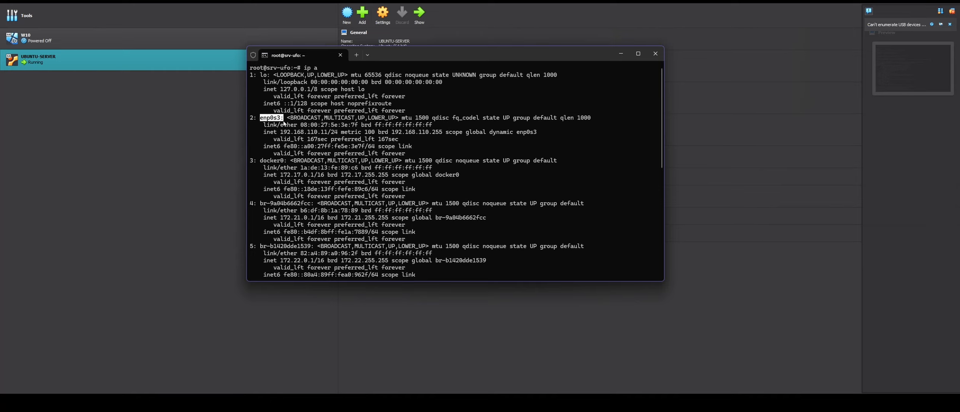
{"action": "left_click", "coordinate": [455, 174]}
- Clear the interface listing and enter docker ps
{"action": "scroll", "coordinate": [633, 258], "scroll_direction": "down", "scroll_amount": 10}
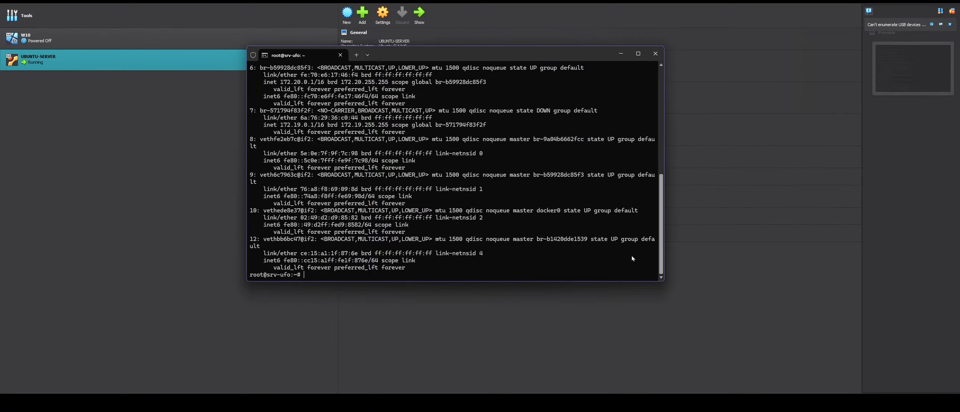
{"action": "type", "text": "clear"}
{"action": "key", "text": "Return"}
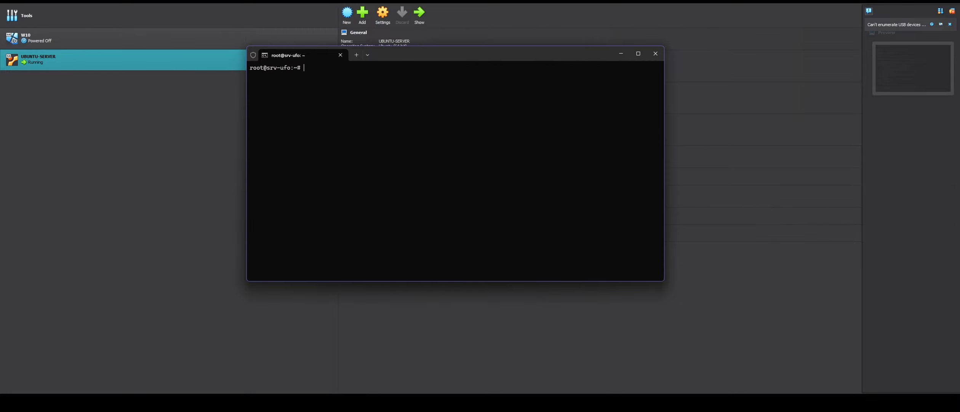
{"action": "type", "text": "docker ps"}
- List running containers in a widened terminal, then run docker compose up -d in /compose/cloud
{"action": "key", "text": "Return"}
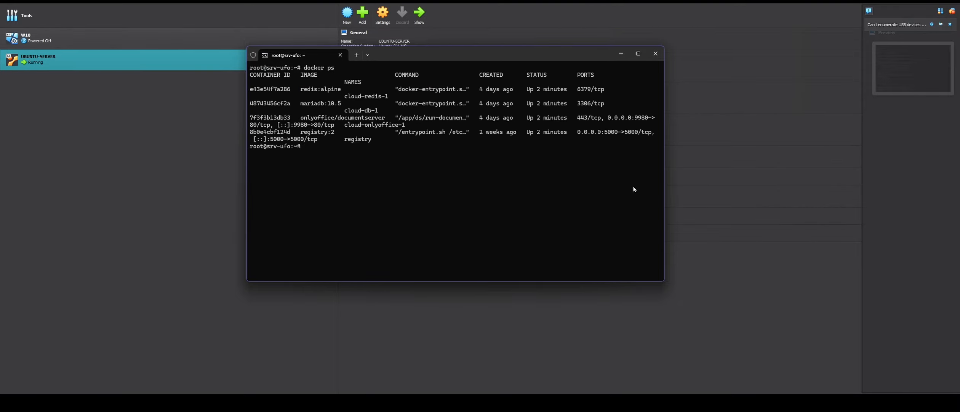
{"action": "left_click_drag", "start_coordinate": [665, 145], "coordinate": [859, 156]}
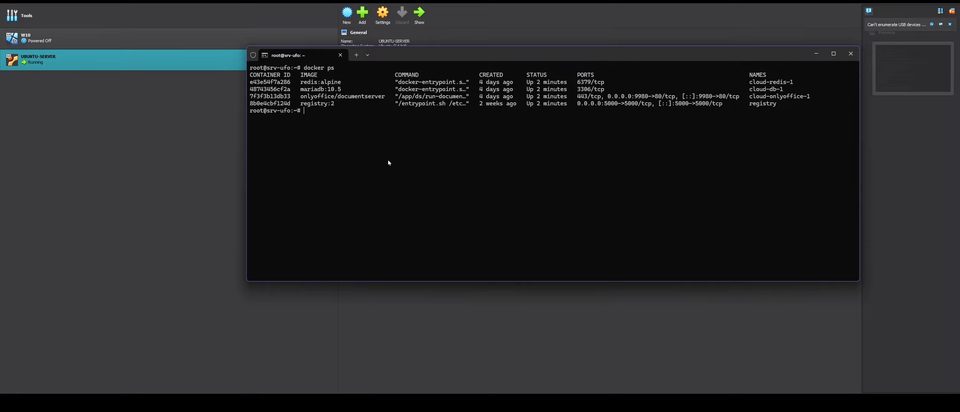
{"action": "type", "text": "cd /compose/cloud/"}
{"action": "key", "text": "Return"}
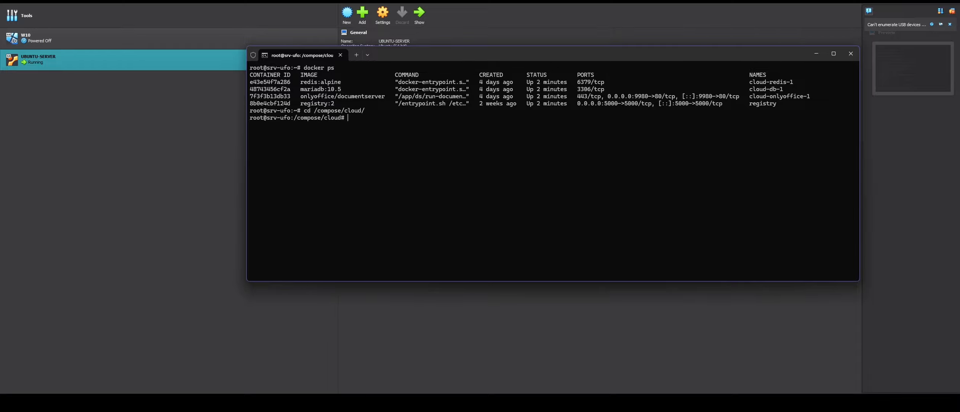
{"action": "type", "text": "docker compose up -d"}
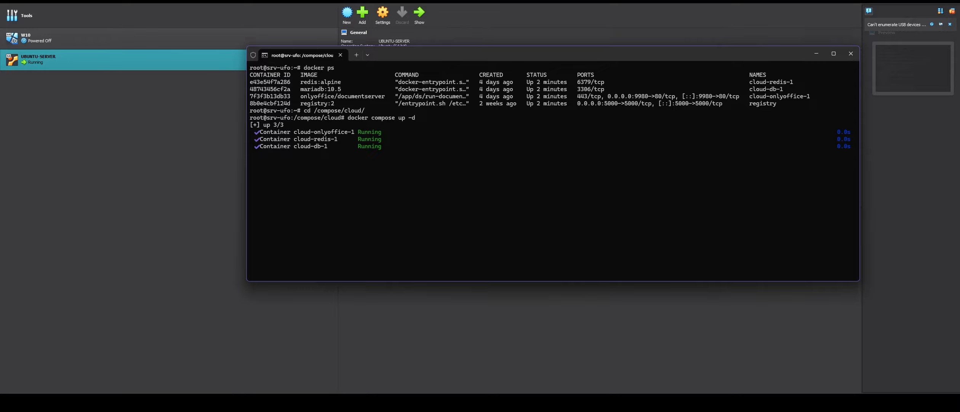
{"action": "key", "text": "alt+Tab"}
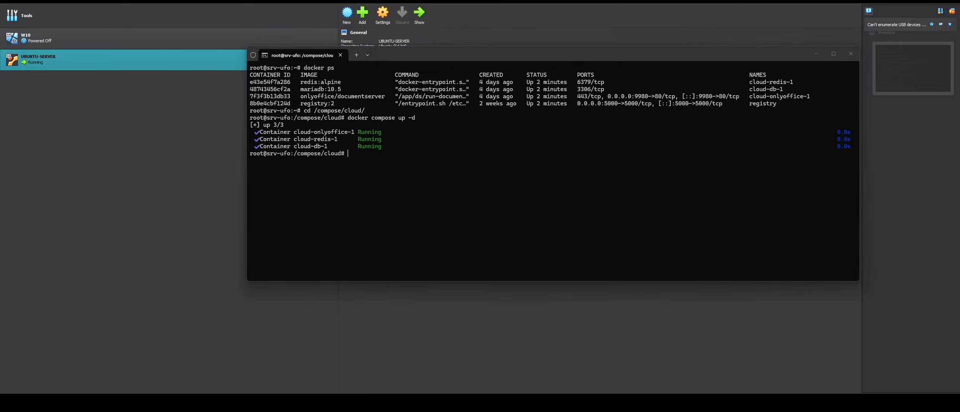
{"action": "left_click", "coordinate": [385, 191]}
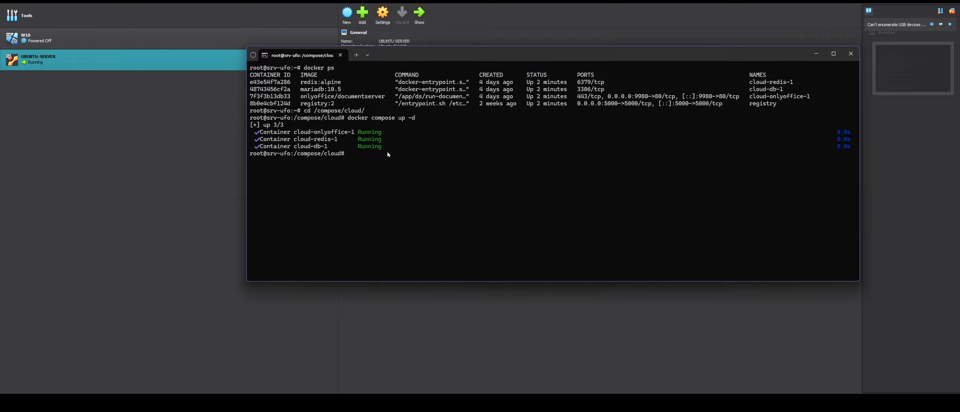
- Disable apache2 from starting at boot with systemctl disable apache2
{"action": "type", "text": "systemctl disable apache2"}
{"action": "key", "text": "Return"}
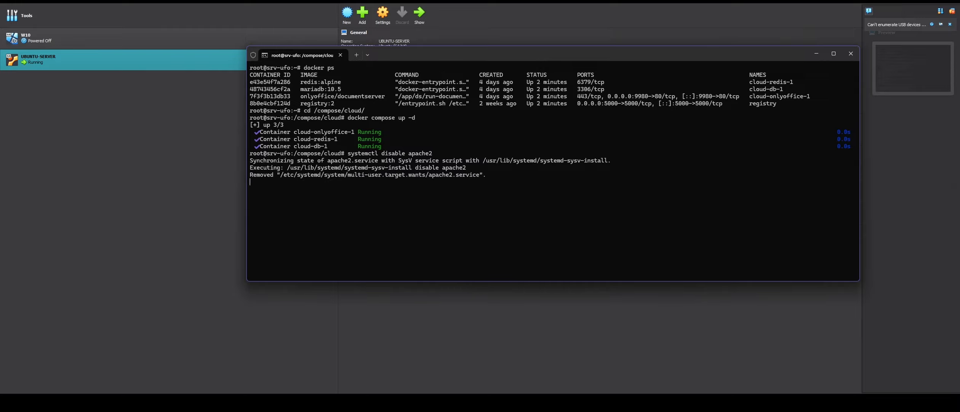
- Stop the running apache2 service with systemctl stop apache2
{"action": "key", "text": "Up"}
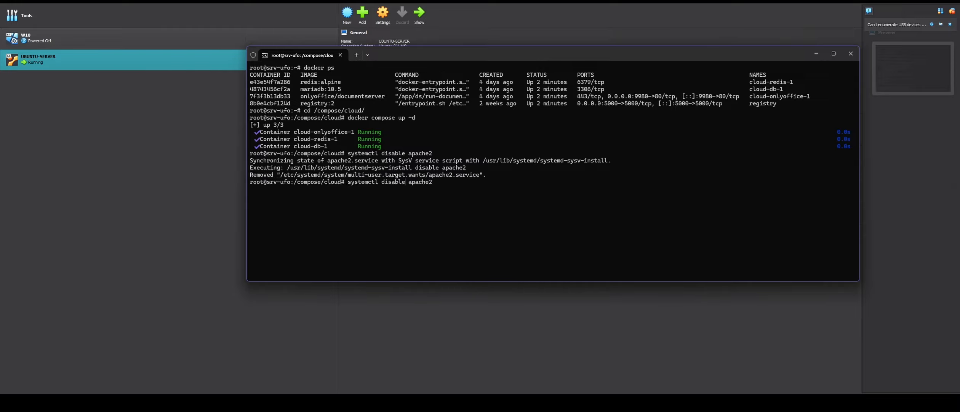
{"action": "key", "text": "BackSpace"}
{"action": "key", "text": "BackSpace"}
{"action": "key", "text": "BackSpace"}
{"action": "key", "text": "BackSpace"}
{"action": "key", "text": "BackSpace"}
{"action": "key", "text": "BackSpace"}
{"action": "key", "text": "BackSpace"}
{"action": "type", "text": "a"}
{"action": "key", "text": "BackSpace"}
{"action": "type", "text": "stop"}
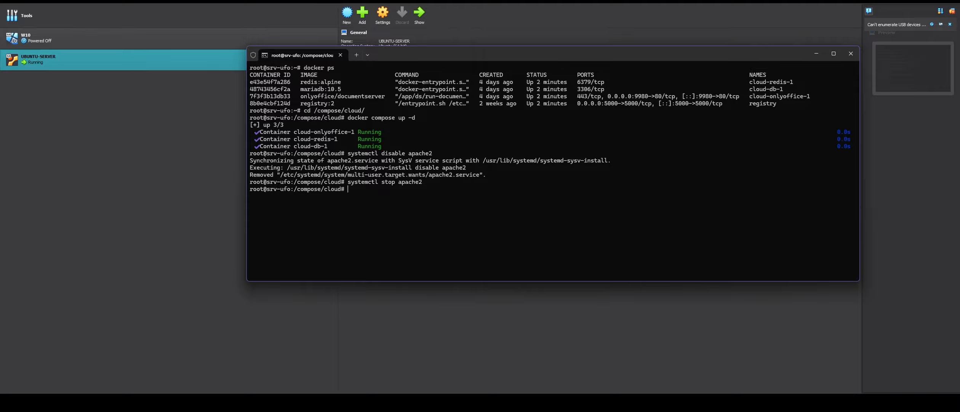
- Confirm via systemctl status apache2 that it is inactive and disabled, then clear the screen
{"action": "key", "text": "Up"}
{"action": "key", "text": "Delete"}
{"action": "key", "text": "BackSpace"}
{"action": "type", "text": "atus apache2"}
{"action": "key", "text": "Return"}
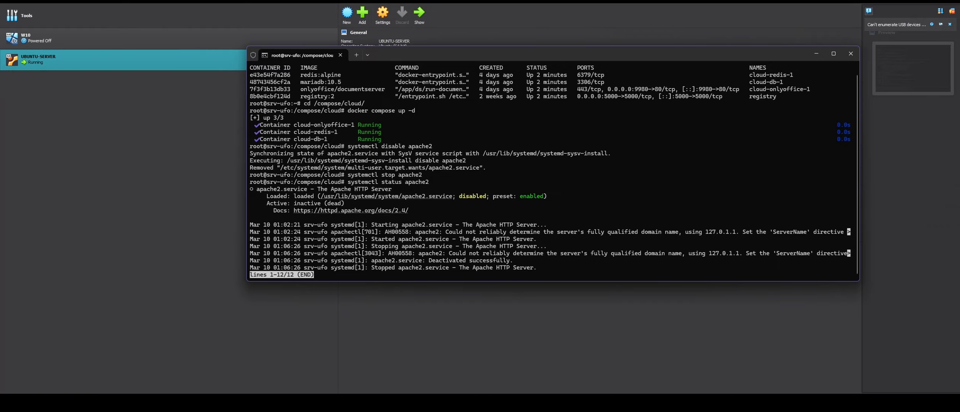
{"action": "key", "text": "q"}
{"action": "key", "text": "ctrl+l"}
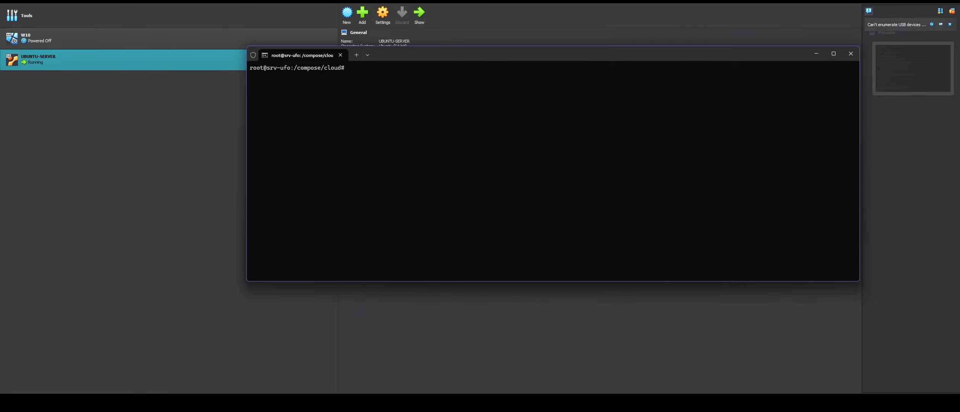
- Rerun docker compose up -d so cloud-nc-1 is recreated with the other containers
{"action": "type", "text": "docker compose up -d"}
{"action": "key", "text": "Return"}
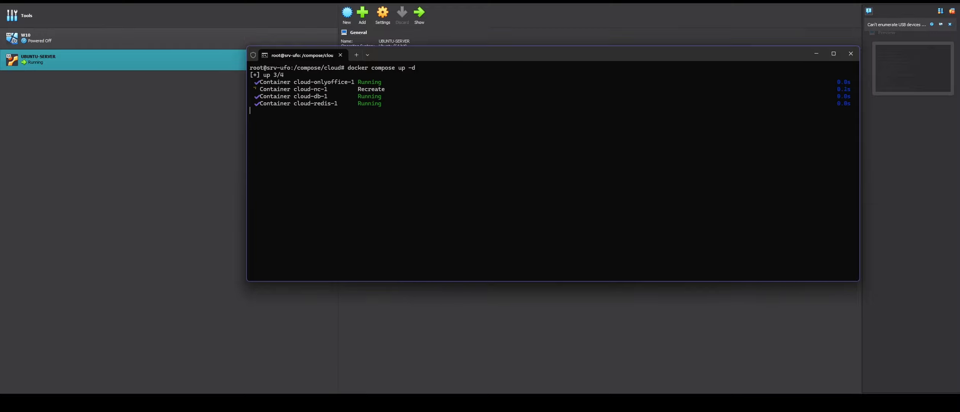
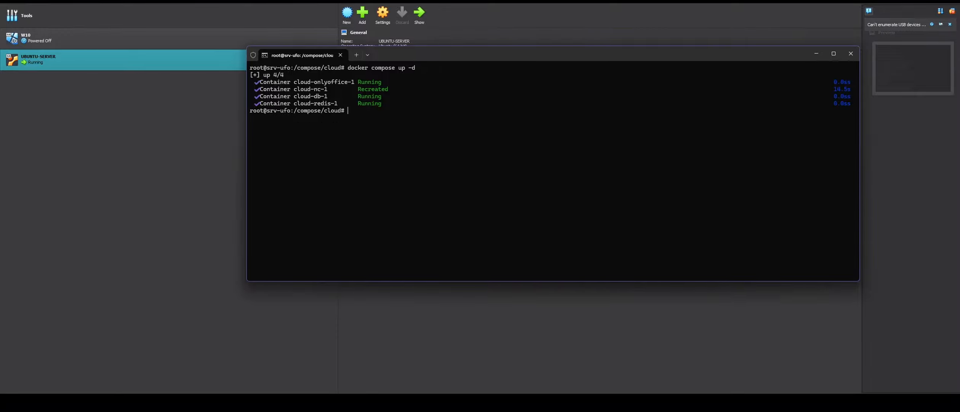
- Run docker ps and confirm the nextcloud container publishes 0.0.0.0:80->80/tcp
{"action": "type", "text": "docker ps"}
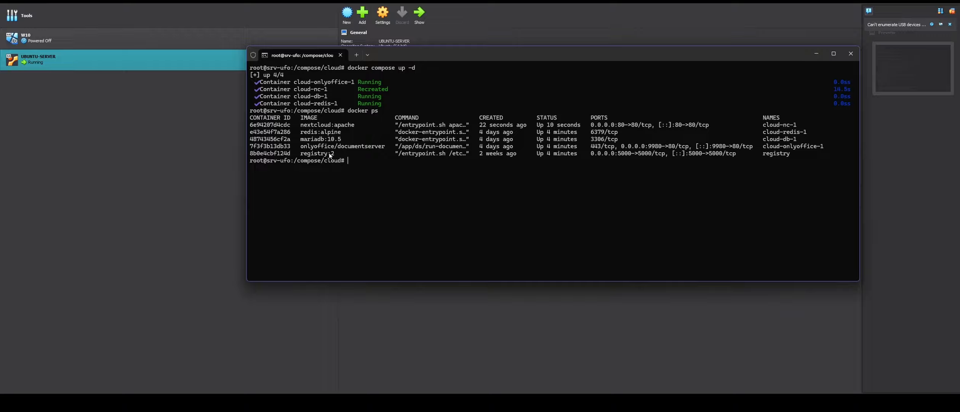
{"action": "double_click", "coordinate": [304, 125]}
{"action": "left_click_drag", "start_coordinate": [589, 126], "coordinate": [653, 125]}
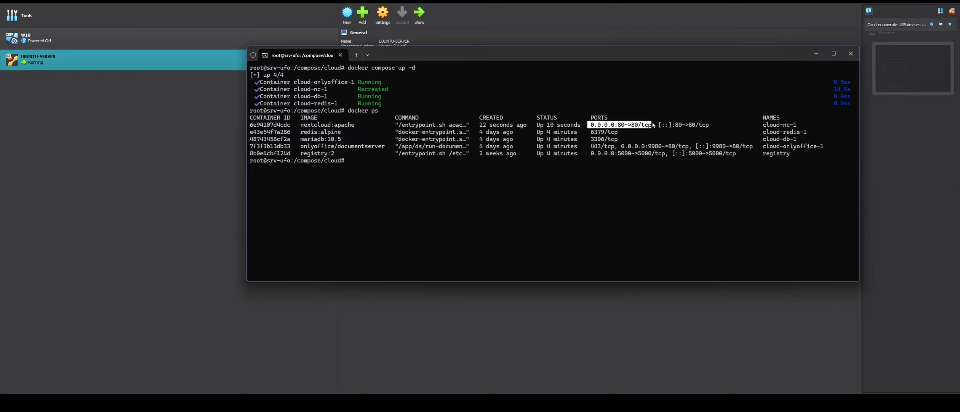
{"action": "left_click", "coordinate": [507, 203]}
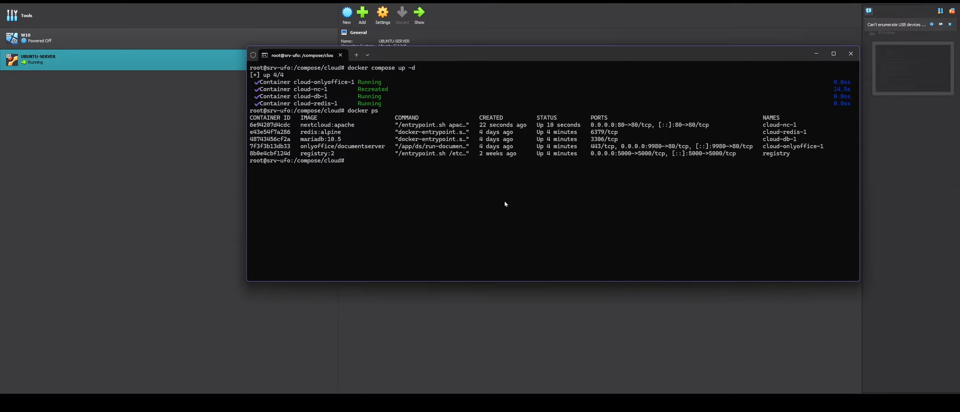
{"action": "type", "text": "nano /var/www/html/con"}
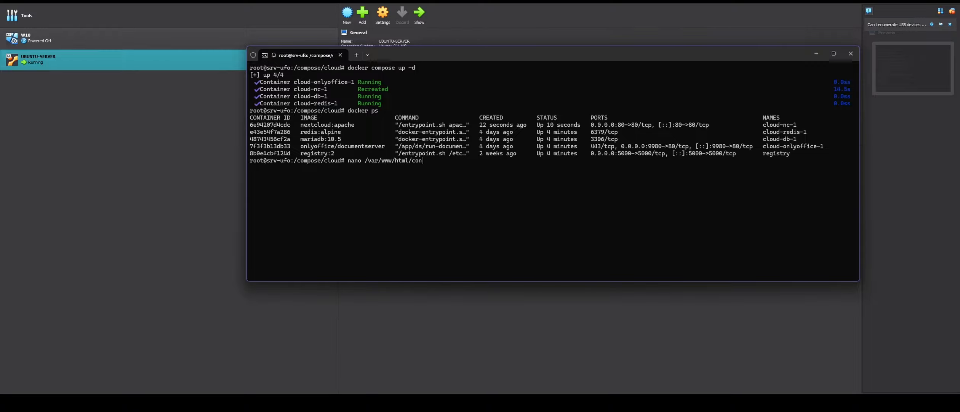
- Enter the Nextcloud container with docker exec -it <container ID> bash
{"action": "key", "text": "BackSpace"}
{"action": "key", "text": "BackSpace"}
{"action": "key", "text": "BackSpace"}
{"action": "key", "text": "BackSpace"}
{"action": "key", "text": "BackSpace"}
{"action": "key", "text": "BackSpace"}
{"action": "key", "text": "BackSpace"}
{"action": "key", "text": "BackSpace"}
{"action": "key", "text": "BackSpace"}
{"action": "key", "text": "BackSpace"}
{"action": "key", "text": "BackSpace"}
{"action": "key", "text": "BackSpace"}
{"action": "key", "text": "BackSpace"}
{"action": "key", "text": "BackSpace"}
{"action": "key", "text": "BackSpace"}
{"action": "key", "text": "BackSpace"}
{"action": "key", "text": "BackSpace"}
{"action": "key", "text": "BackSpace"}
{"action": "key", "text": "BackSpace"}
{"action": "type", "text": "docker exe"}
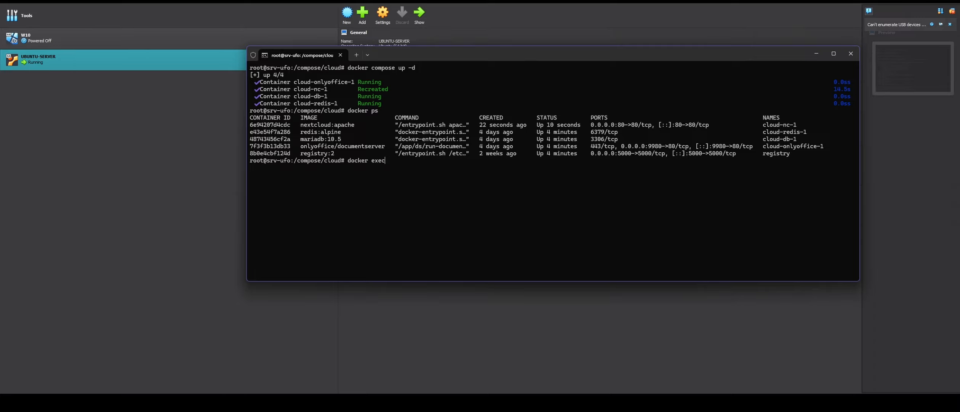
{"action": "type", "text": "c -it"}
{"action": "right_click", "coordinate": [414, 161]}
{"action": "type", "text": "bash"}
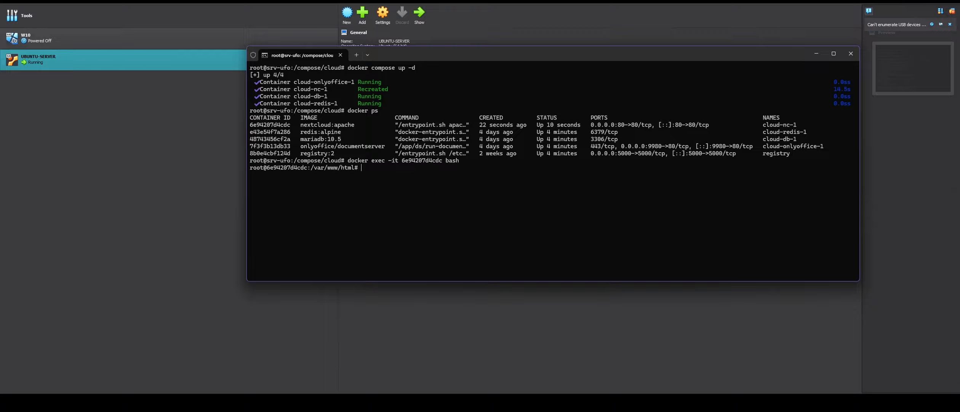
{"action": "type", "text": " cd /var/www/html/config/config.php"}
{"action": "key", "text": "Return"}
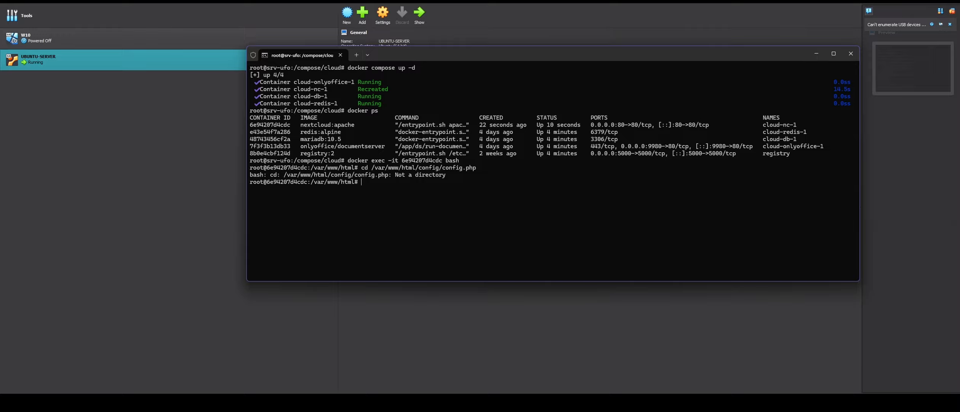
- Try opening /var/www/html/config/config.php with nano and find nano is missing
{"action": "key", "text": "Up"}
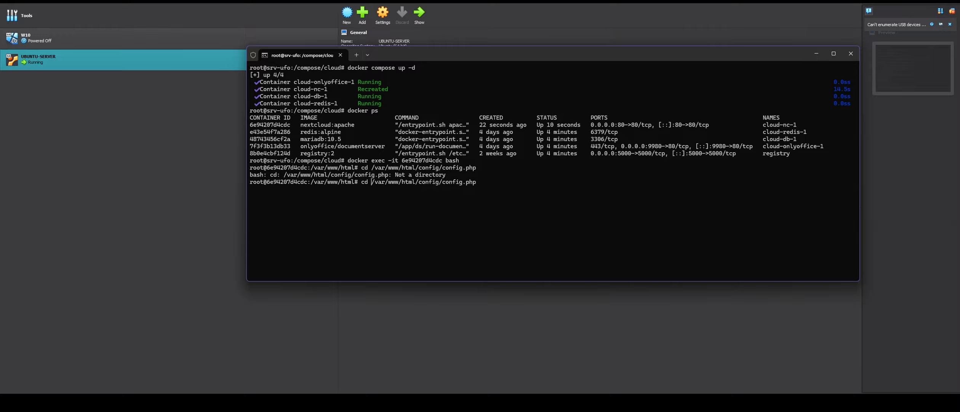
{"action": "key", "text": "BackSpace"}
{"action": "key", "text": "BackSpace"}
{"action": "type", "text": "nano"}
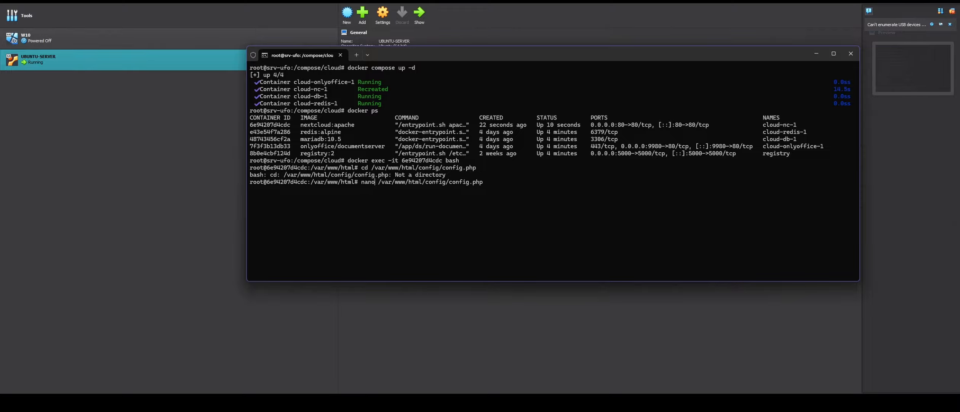
{"action": "key", "text": "Return"}
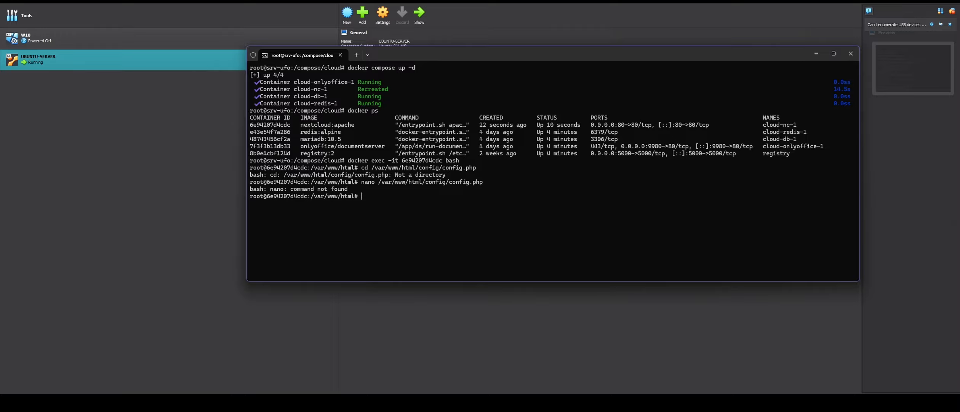
{"action": "type", "text": "apt update"}
- Run apt update and apt install nano in the container, then clear the terminal
{"action": "key", "text": "Return"}
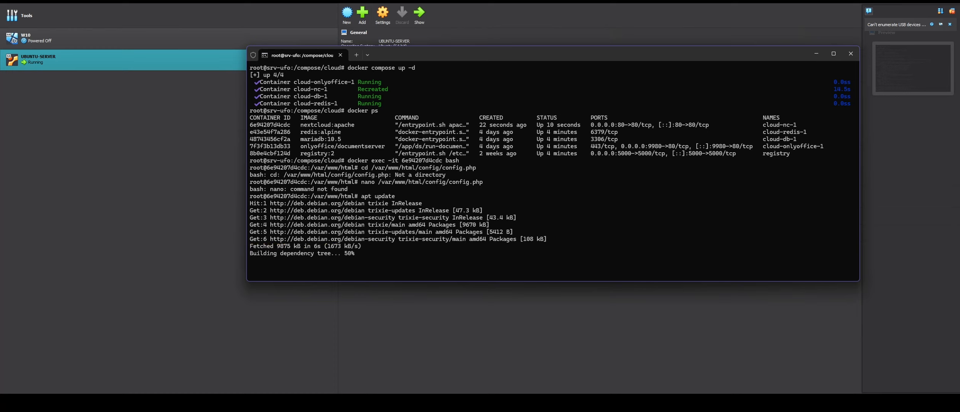
{"action": "type", "text": "apt ins"}
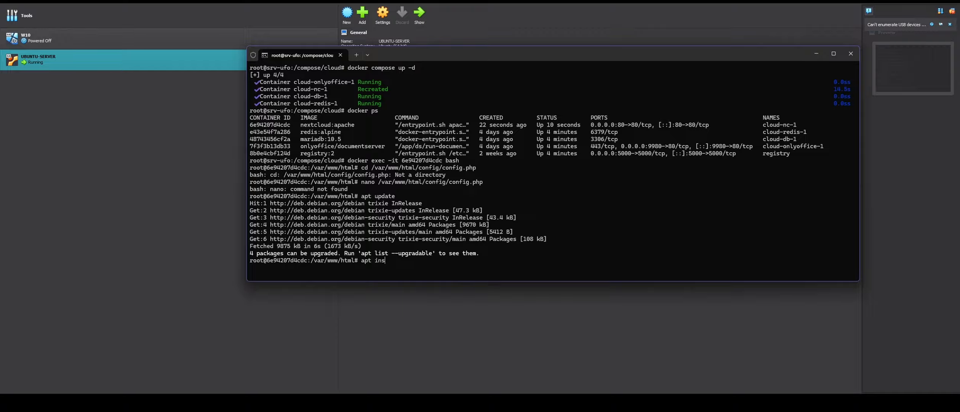
{"action": "type", "text": "tall nano"}
{"action": "key", "text": "Return"}
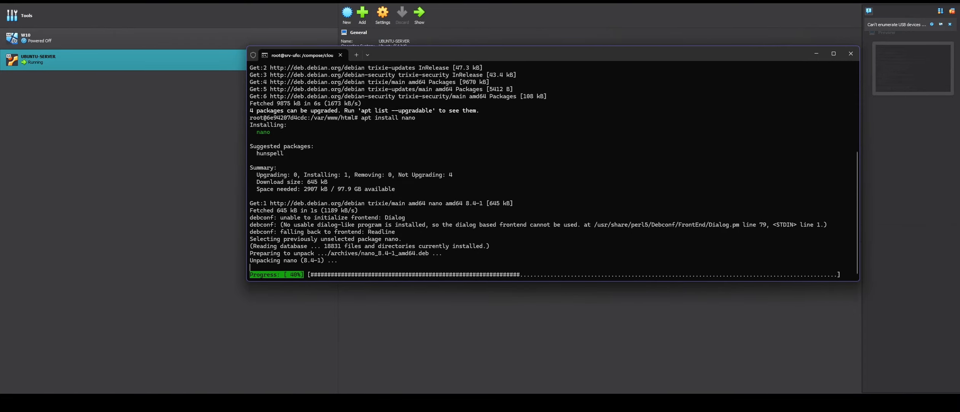
{"action": "type", "text": "clear"}
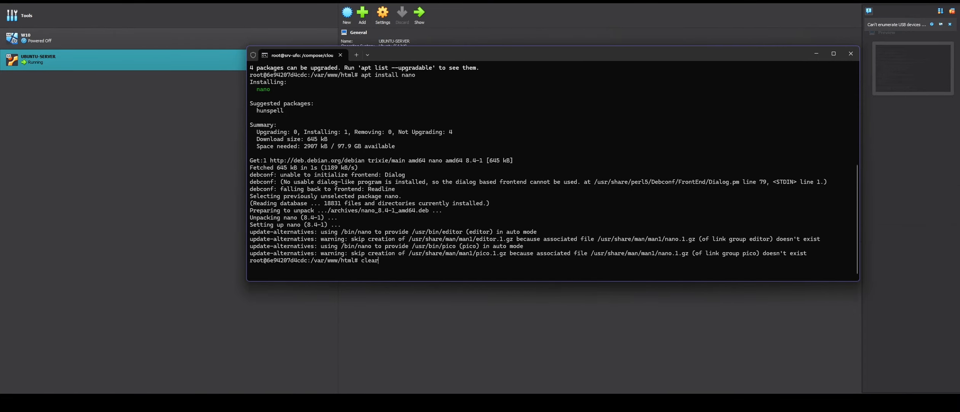
{"action": "key", "text": "Return"}
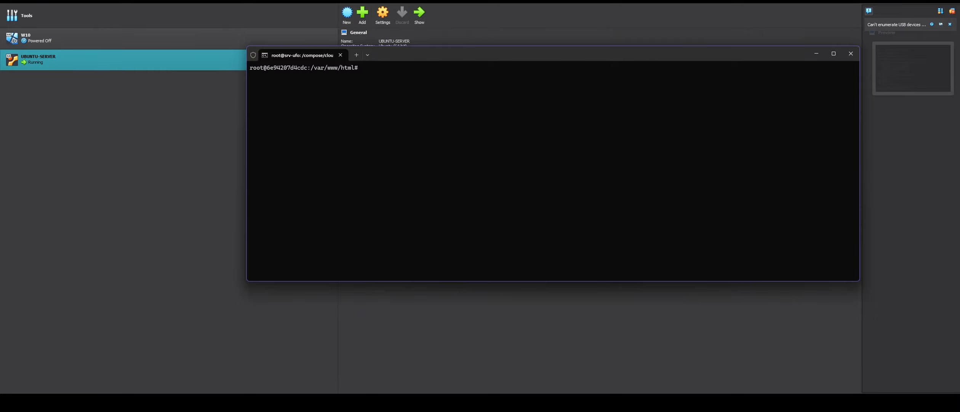
- In config.php, replace trusted_domains entry 172.18.27.24 with '*' and save the file
{"action": "key", "text": "Up"}
{"action": "key", "text": "Up"}
{"action": "key", "text": "Up"}
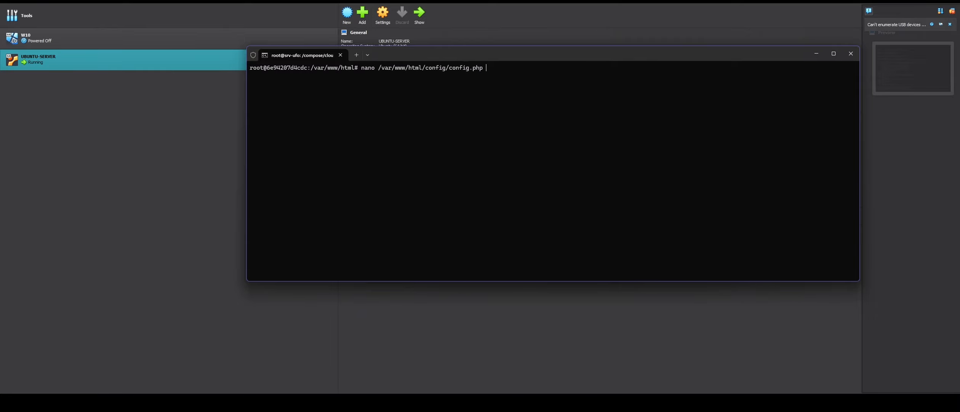
{"action": "key", "text": "Return"}
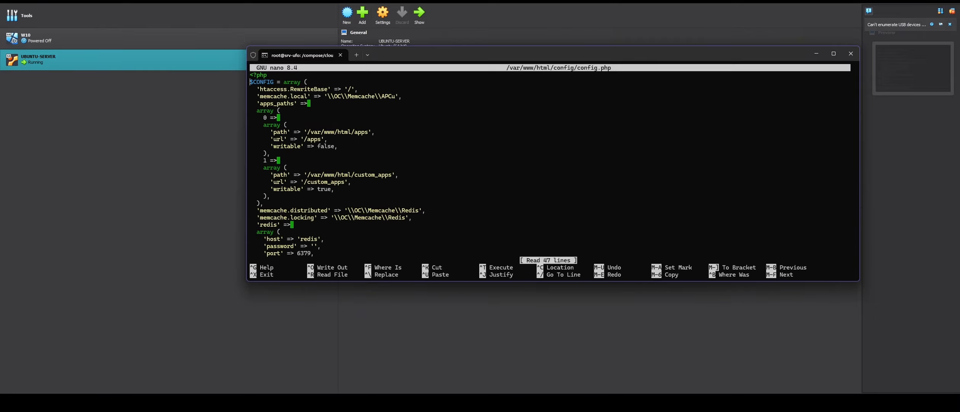
{"action": "scroll", "coordinate": [548, 163], "scroll_direction": "down", "scroll_amount": 9}
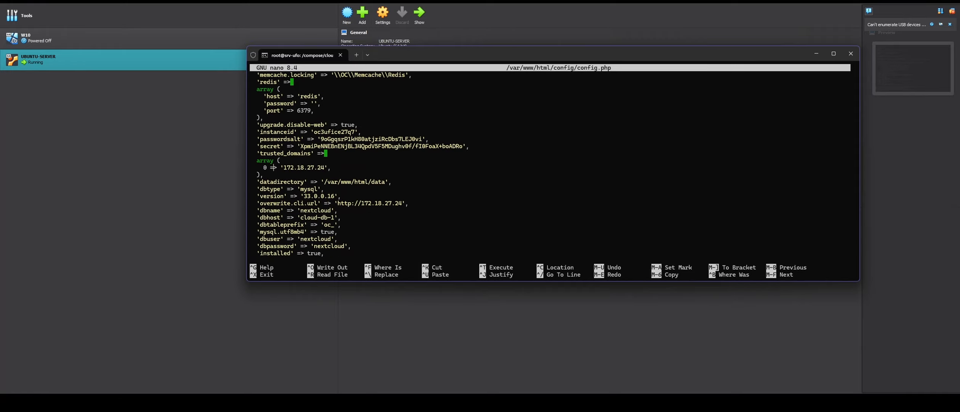
{"action": "key", "text": "BackSpace"}
{"action": "key", "text": "BackSpace"}
{"action": "key", "text": "BackSpace"}
{"action": "key", "text": "BackSpace"}
{"action": "key", "text": "BackSpace"}
{"action": "key", "text": "BackSpace"}
{"action": "key", "text": "BackSpace"}
{"action": "key", "text": "BackSpace"}
{"action": "key", "text": "BackSpace"}
{"action": "key", "text": "BackSpace"}
{"action": "key", "text": "BackSpace"}
{"action": "key", "text": "BackSpace"}
{"action": "type", "text": "*"}
{"action": "key", "text": "ctrl+o"}
{"action": "key", "text": "Return"}
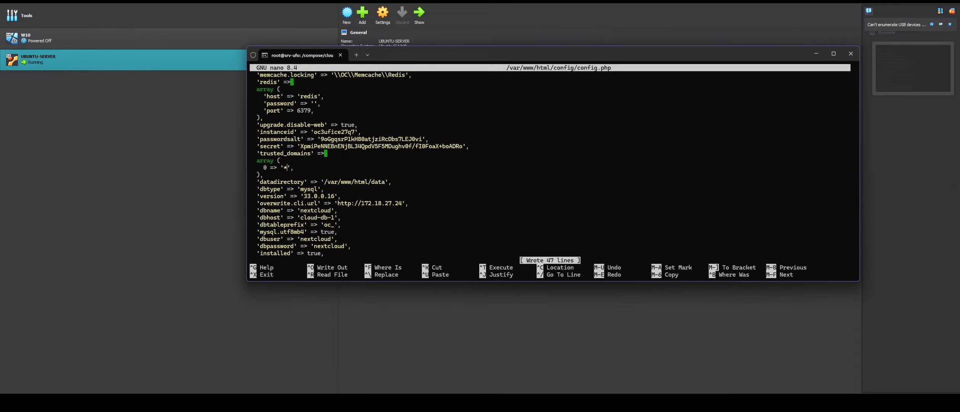
{"action": "key", "text": "ctrl+x"}
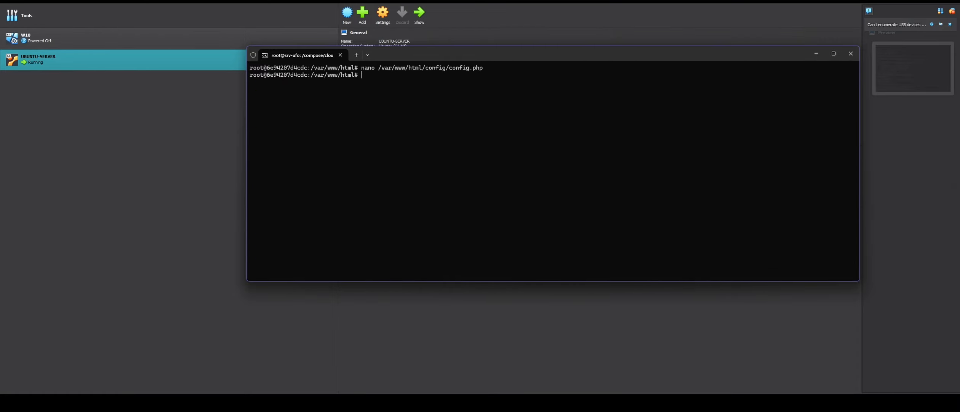
- Try restarting apache2 in the container, exit to the host, and try again there
{"action": "key", "text": "Up"}
{"action": "key", "text": "Up"}
{"action": "key", "text": "BackSpace"}
{"action": "key", "text": "BackSpace"}
{"action": "key", "text": "BackSpace"}
{"action": "key", "text": "BackSpace"}
{"action": "key", "text": "BackSpace"}
{"action": "key", "text": "BackSpace"}
{"action": "key", "text": "BackSpace"}
{"action": "key", "text": "BackSpace"}
{"action": "key", "text": "BackSpace"}
{"action": "key", "text": "BackSpace"}
{"action": "key", "text": "BackSpace"}
{"action": "key", "text": "BackSpace"}
{"action": "key", "text": "BackSpace"}
{"action": "key", "text": "BackSpace"}
{"action": "key", "text": "BackSpace"}
{"action": "type", "text": "ystemctl"}
{"action": "type", "text": " sestart apache2"}
{"action": "key", "text": "Return"}
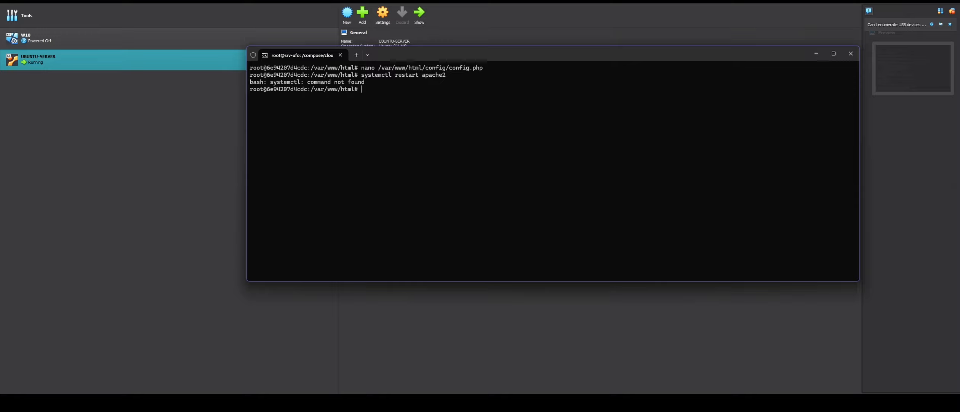
{"action": "type", "text": "exit"}
{"action": "key", "text": "Return"}
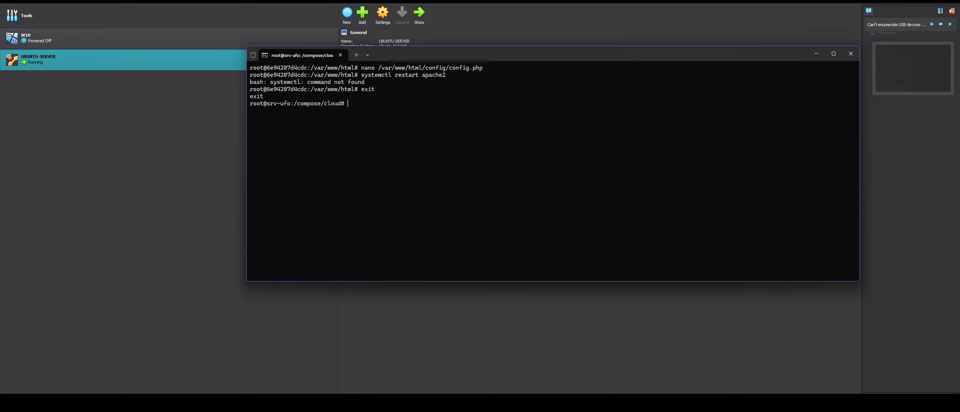
{"action": "type", "text": "systemctl restart apache"}
{"action": "type", "text": "2"}
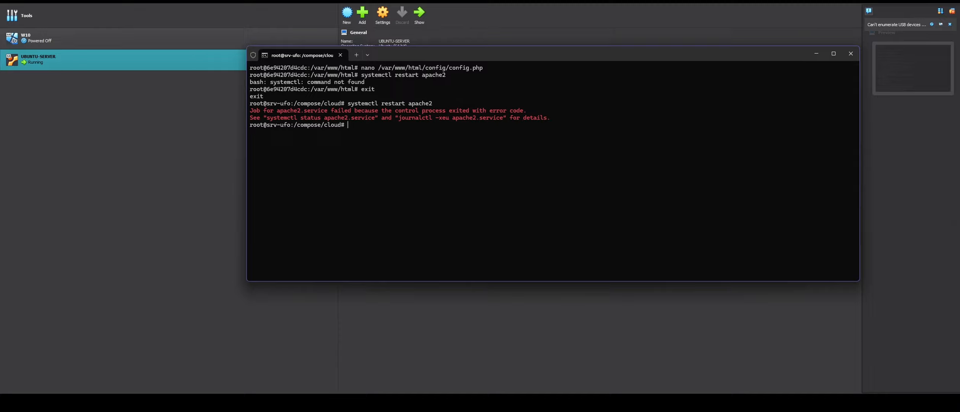
{"action": "right_click", "coordinate": [348, 124]}
{"action": "key", "text": "Escape"}
- Restart the Nextcloud container with docker restart, using its ID from docker ps
{"action": "type", "text": "docker rester"}
{"action": "key", "text": "BackSpace"}
{"action": "key", "text": "BackSpace"}
{"action": "key", "text": "BackSpace"}
{"action": "key", "text": "BackSpace"}
{"action": "key", "text": "BackSpace"}
{"action": "key", "text": "BackSpace"}
{"action": "key", "text": "BackSpace"}
{"action": "key", "text": "BackSpace"}
{"action": "key", "text": "BackSpace"}
{"action": "key", "text": "BackSpace"}
{"action": "key", "text": "BackSpace"}
{"action": "key", "text": "BackSpace"}
{"action": "key", "text": "BackSpace"}
{"action": "type", "text": "docker ps"}
{"action": "key", "text": "Return"}
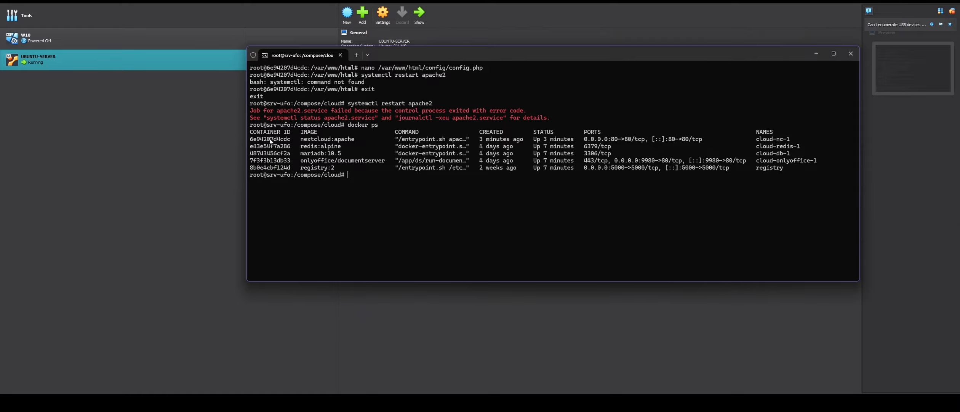
{"action": "double_click", "coordinate": [272, 139]}
{"action": "right_click", "coordinate": [274, 141]}
{"action": "double_click", "coordinate": [272, 140]}
{"action": "right_click", "coordinate": [272, 139]}
{"action": "key", "text": "ctrl+u"}
{"action": "type", "text": "docker restart"}
{"action": "right_click", "coordinate": [434, 189]}
{"action": "key", "text": "Return"}
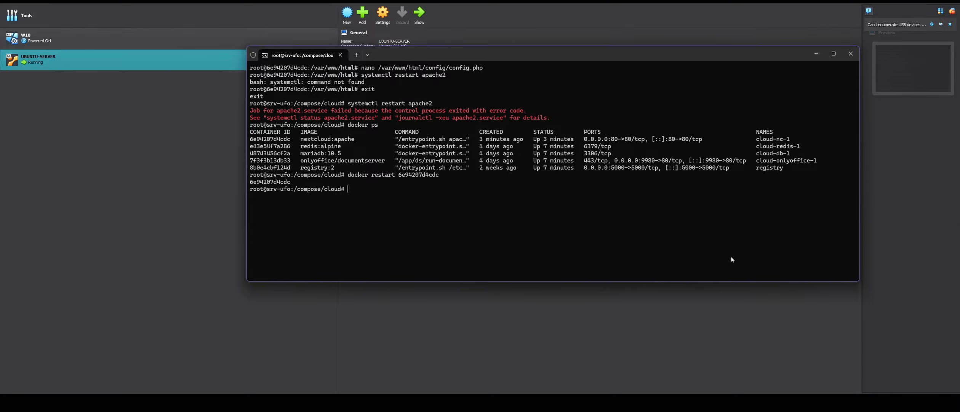
- Launch Firefox from the taskbar, then return to the server terminal
{"action": "mouse_move", "coordinate": [736, 393]}
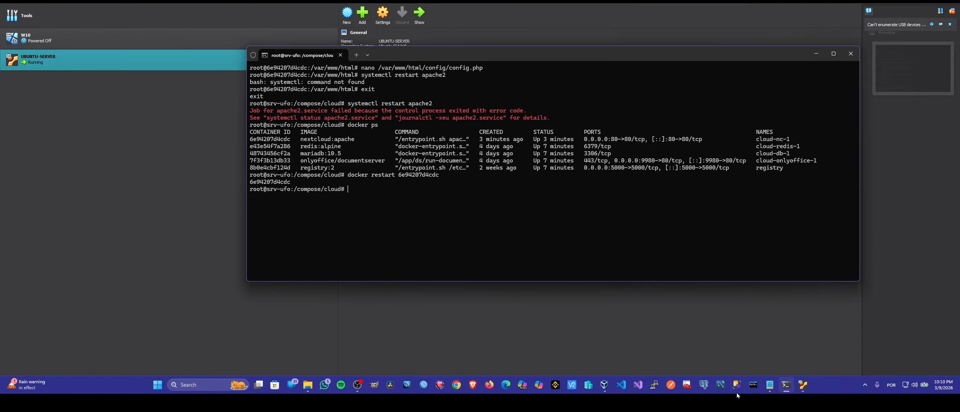
{"action": "left_click", "coordinate": [490, 391]}
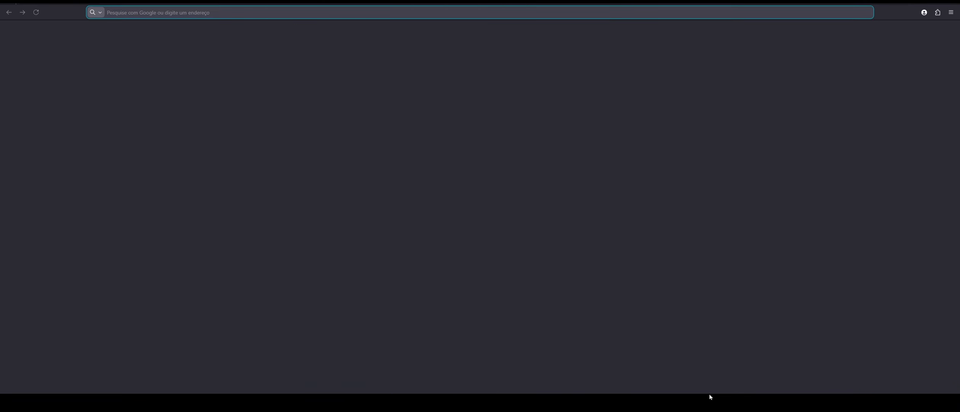
{"action": "left_click", "coordinate": [787, 385]}
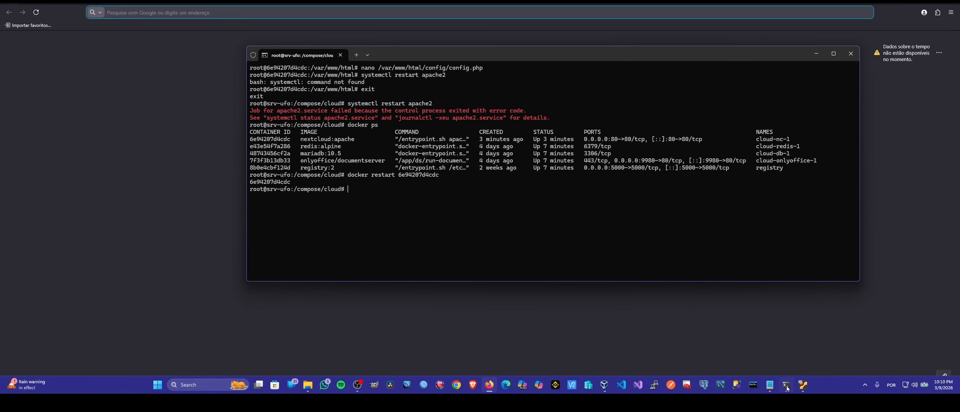
- Run ip a | grep enp0s3 and copy the server IP 192.168.110.11
{"action": "type", "text": "ip"}
{"action": "key", "text": "Caps_Lock"}
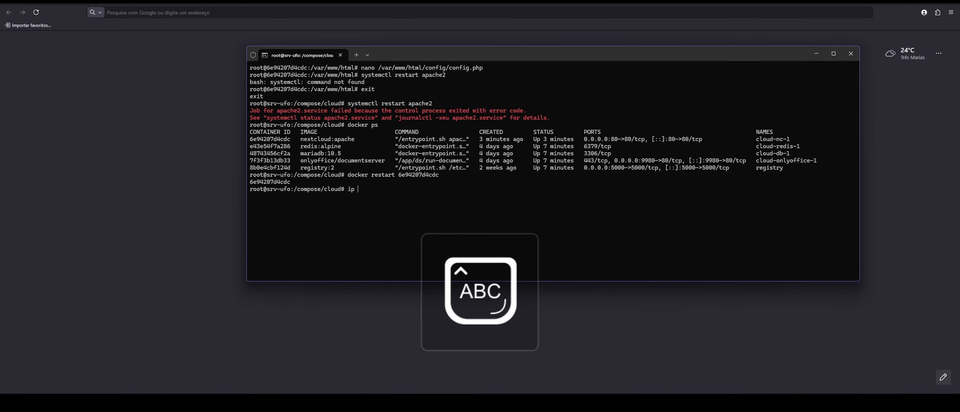
{"action": "key", "text": "Caps_Lock"}
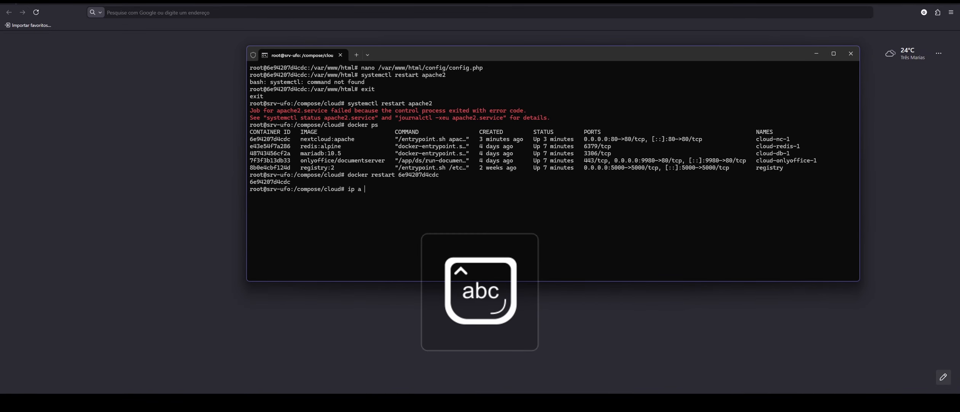
{"action": "type", "text": "a | grep "}
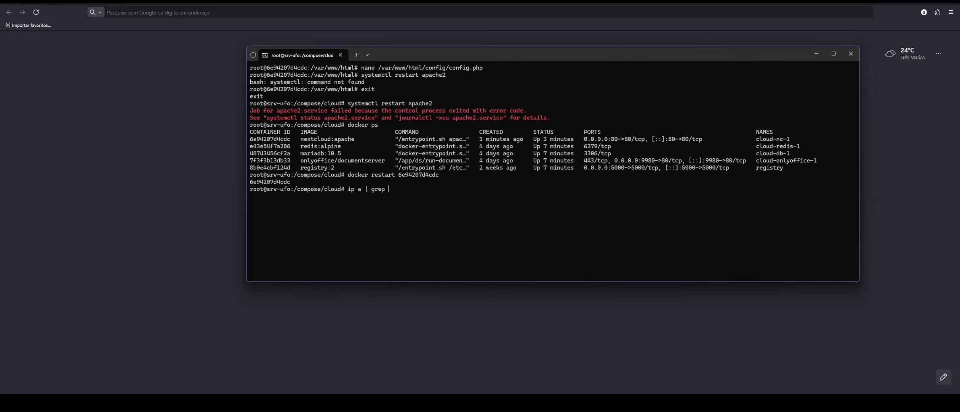
{"action": "type", "text": "enp0s3"}
{"action": "key", "text": "Return"}
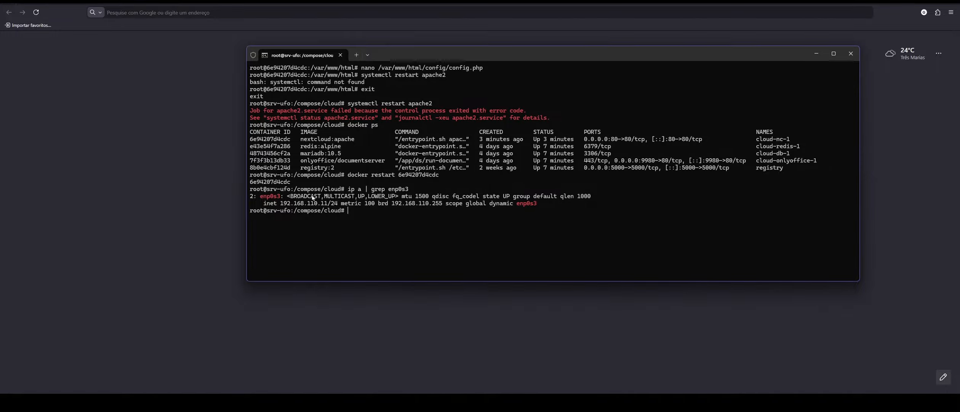
{"action": "left_click_drag", "start_coordinate": [281, 203], "coordinate": [325, 205]}
{"action": "right_click", "coordinate": [325, 204]}
{"action": "left_click_drag", "start_coordinate": [585, 139], "coordinate": [614, 140]}
{"action": "left_click", "coordinate": [172, 15]}
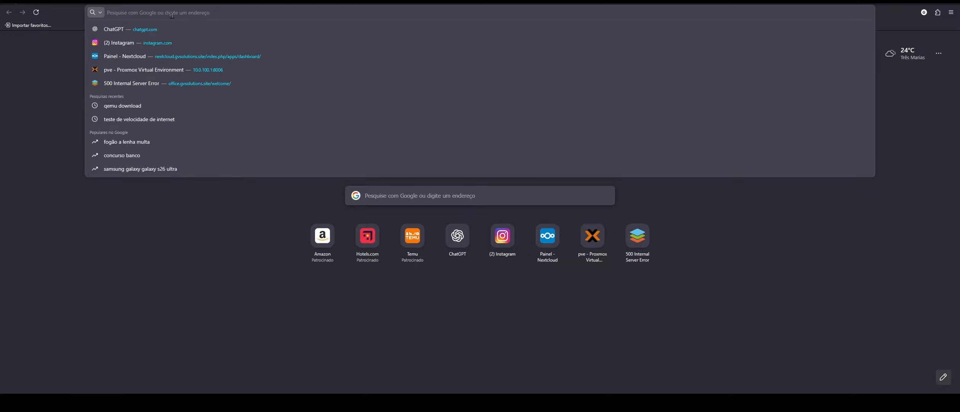
{"action": "key", "text": "ctrl+v"}
{"action": "key", "text": "Return"}
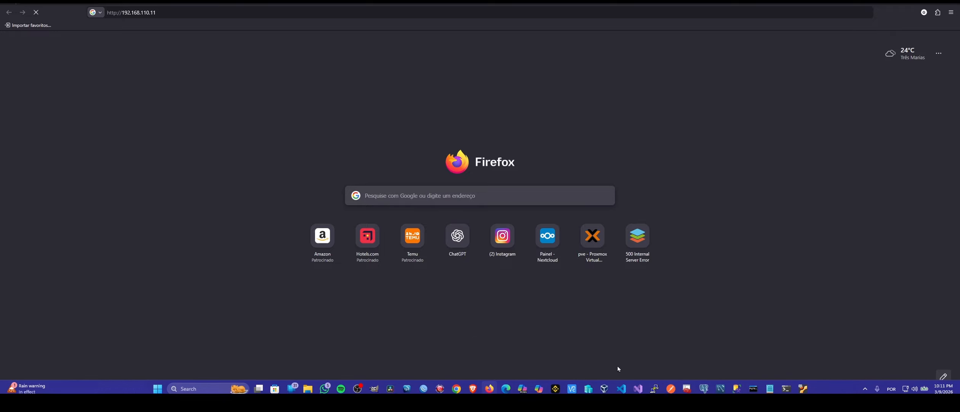
{"action": "left_click", "coordinate": [786, 384]}
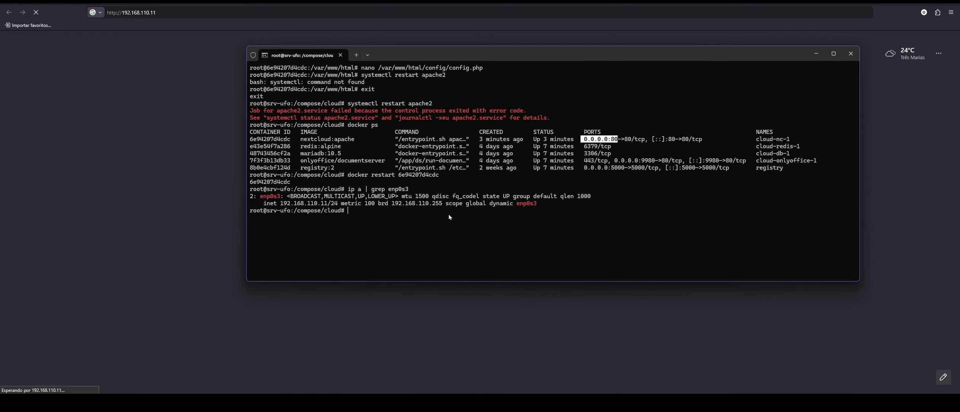
{"action": "left_click", "coordinate": [428, 226]}
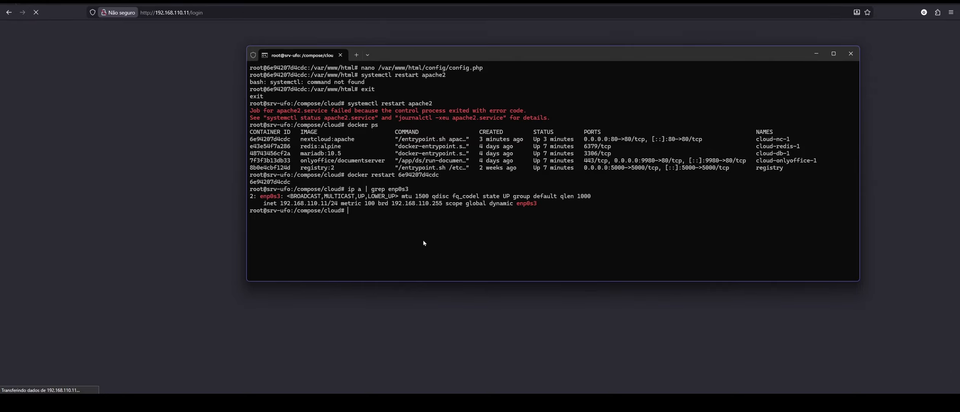
{"action": "left_click", "coordinate": [817, 54]}
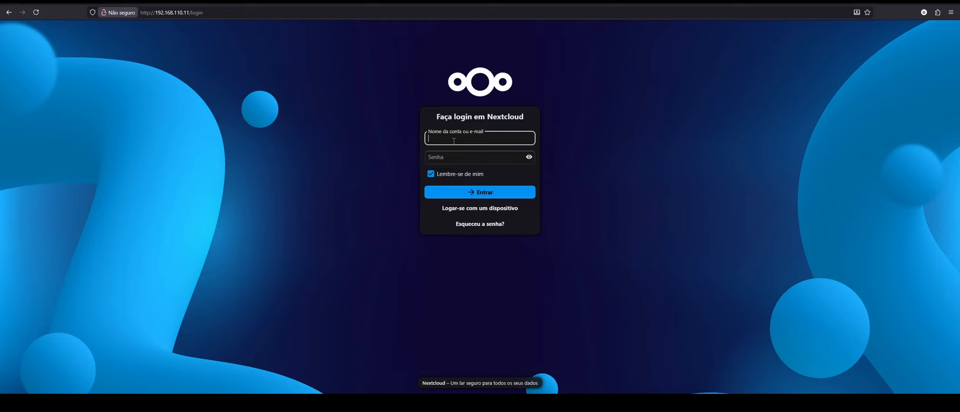
- Log in to Nextcloud with the account username and password, declining to save the password
{"action": "type", "text": "ufo"}
{"action": "key", "text": "Tab"}
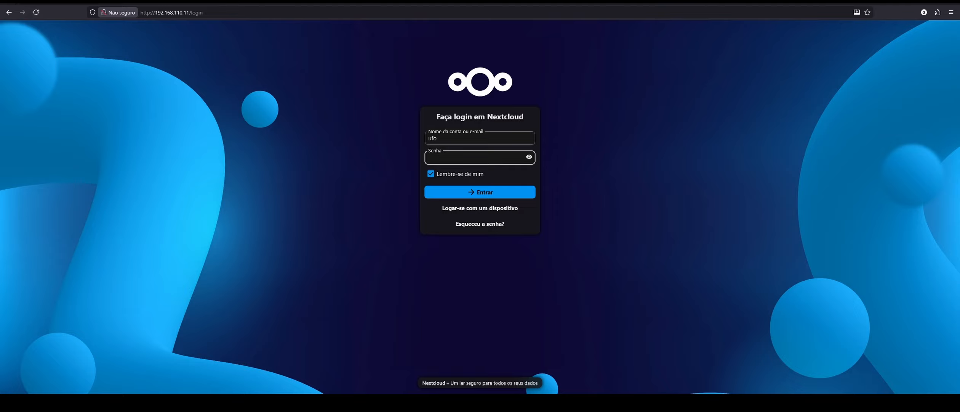
{"action": "type", "text": "•••••••••••"}
{"action": "key", "text": "Return"}
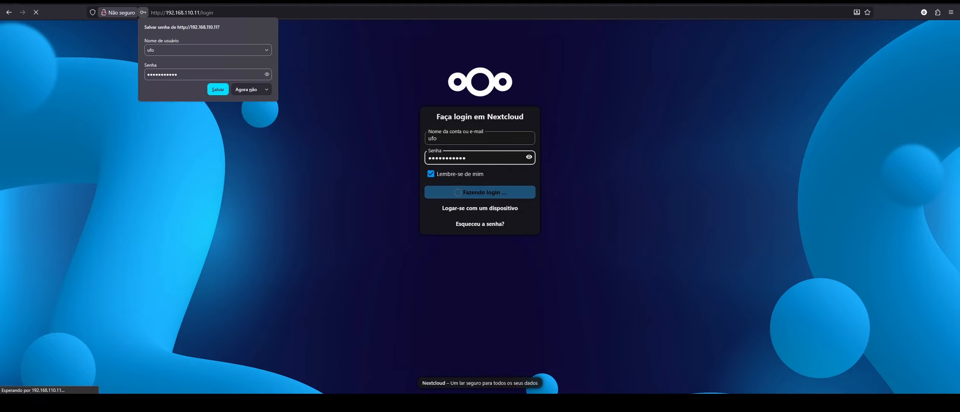
{"action": "left_click", "coordinate": [247, 89]}
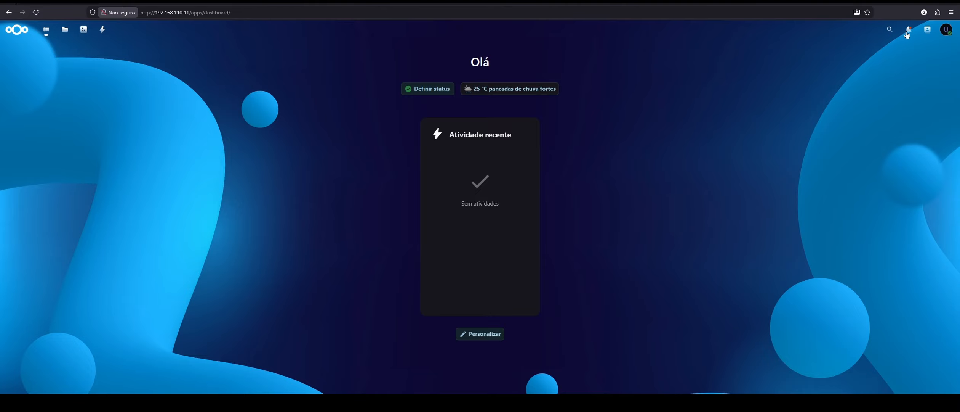
- Close Firefox, return to the terminal's enp0s3 output, and narrow the terminal window
{"action": "left_click", "coordinate": [952, 4]}
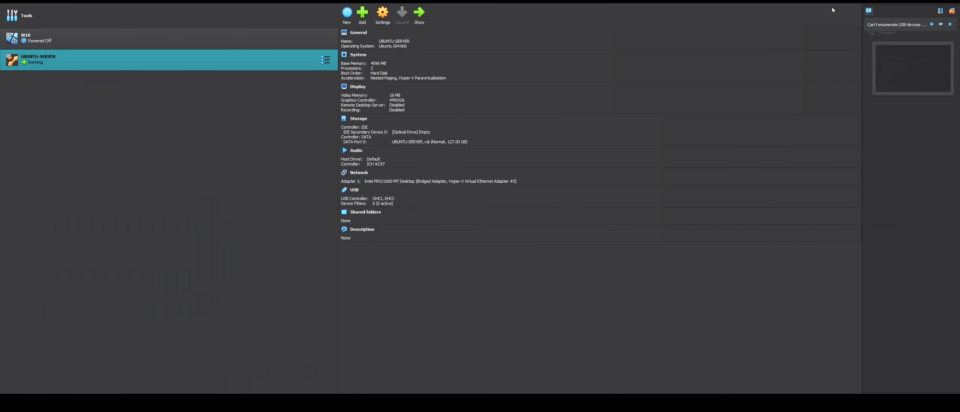
{"action": "left_click", "coordinate": [792, 388]}
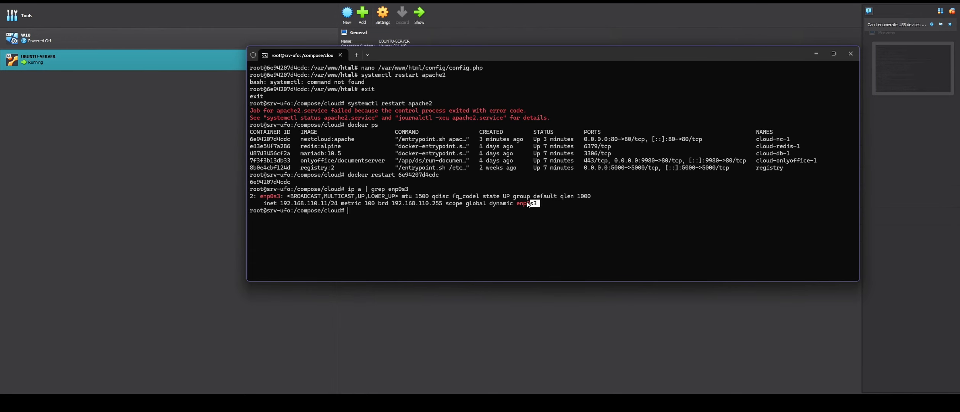
{"action": "left_click_drag", "start_coordinate": [529, 204], "coordinate": [250, 198]}
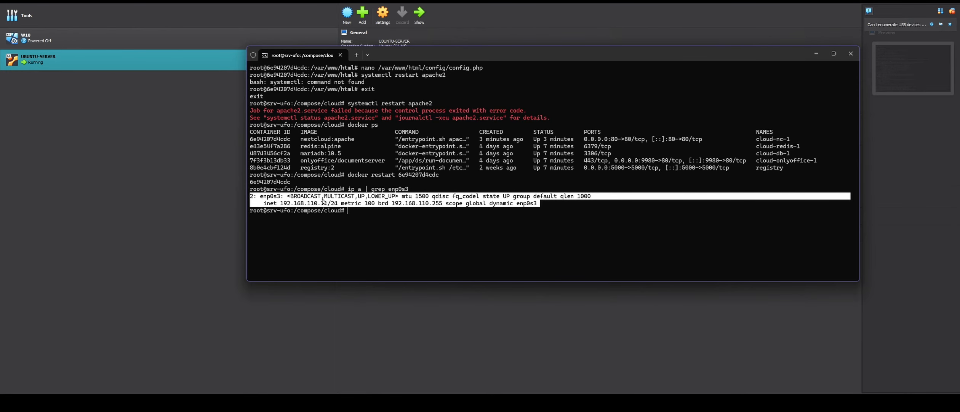
{"action": "left_click", "coordinate": [547, 202]}
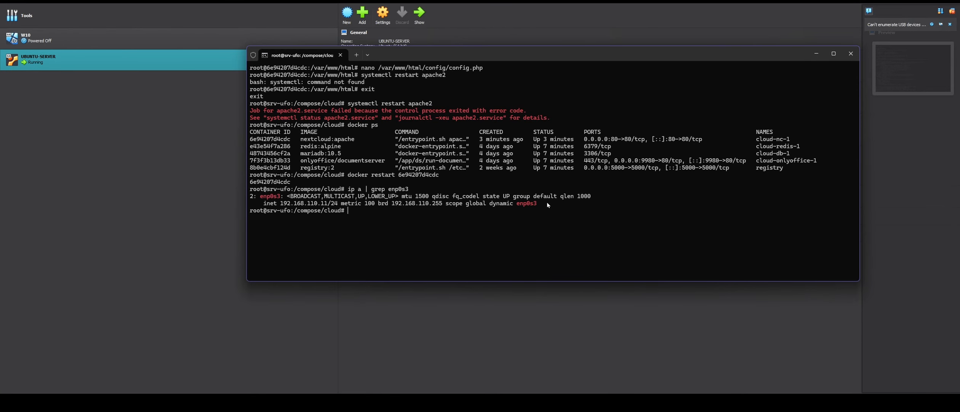
{"action": "left_click_drag", "start_coordinate": [541, 204], "coordinate": [244, 202]}
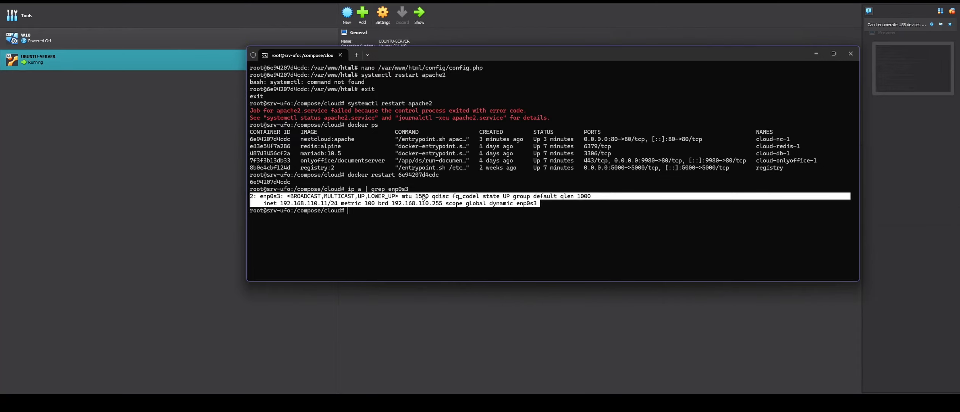
{"action": "left_click", "coordinate": [491, 217]}
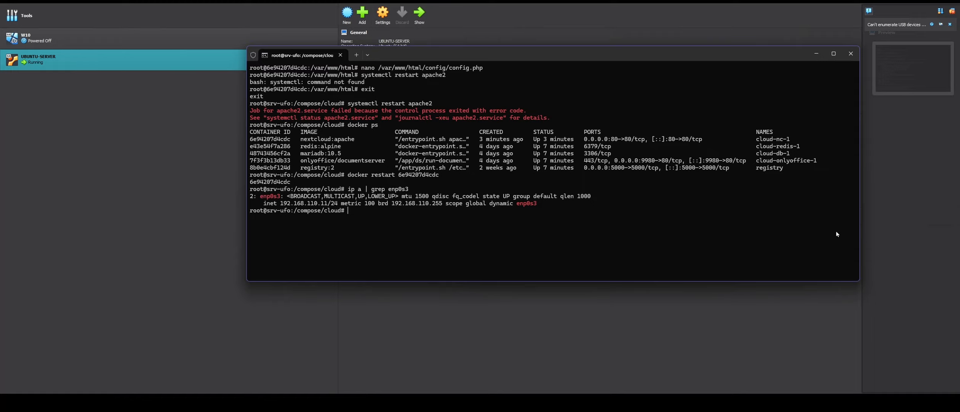
{"action": "left_click_drag", "start_coordinate": [859, 93], "coordinate": [715, 116]}
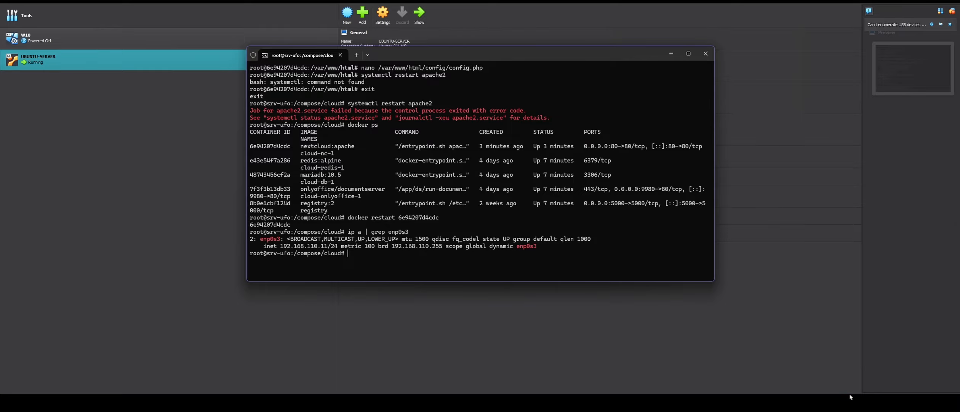
{"action": "mouse_move", "coordinate": [847, 381]}
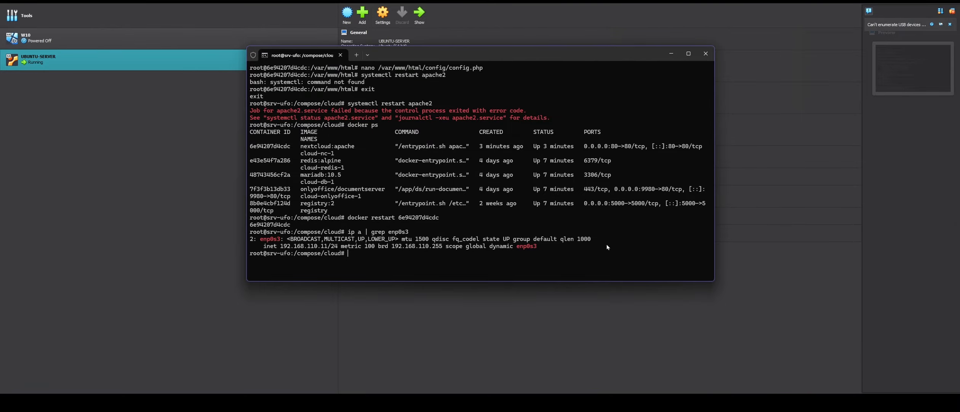